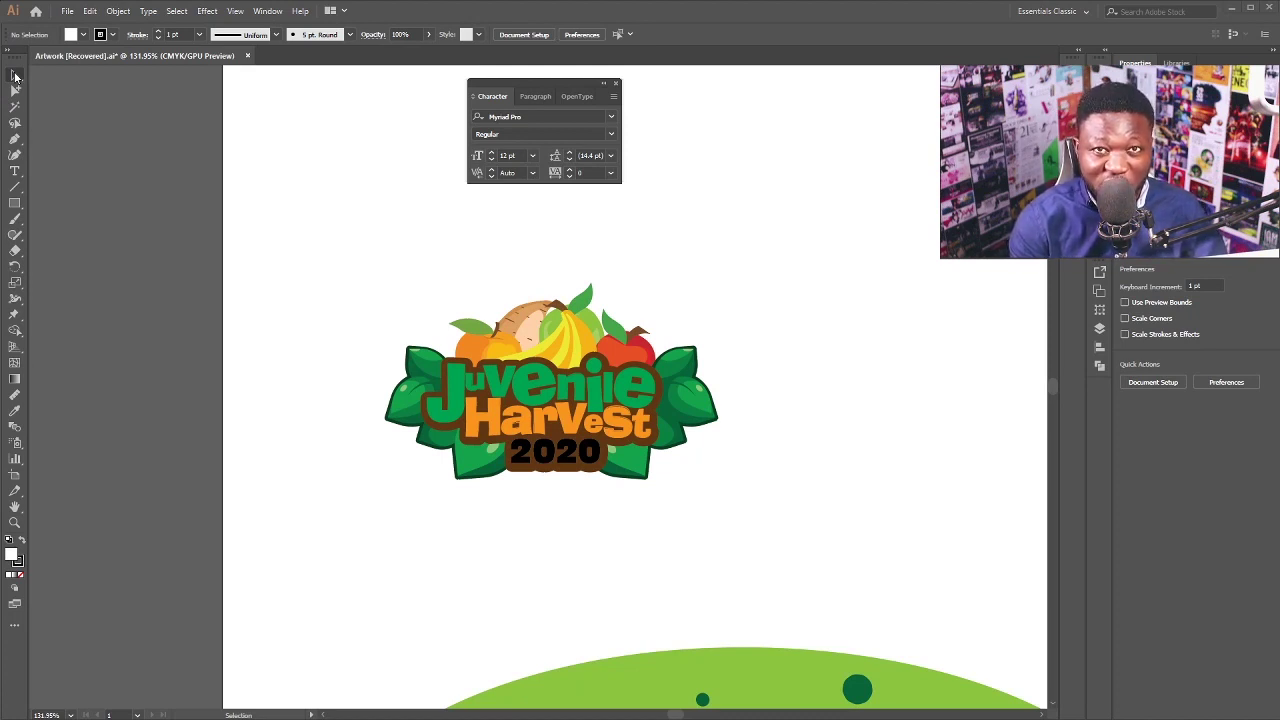
# - Fill the "2020" text in the logo with the pale cream colour #fffce1
pyautogui.click(519, 460)
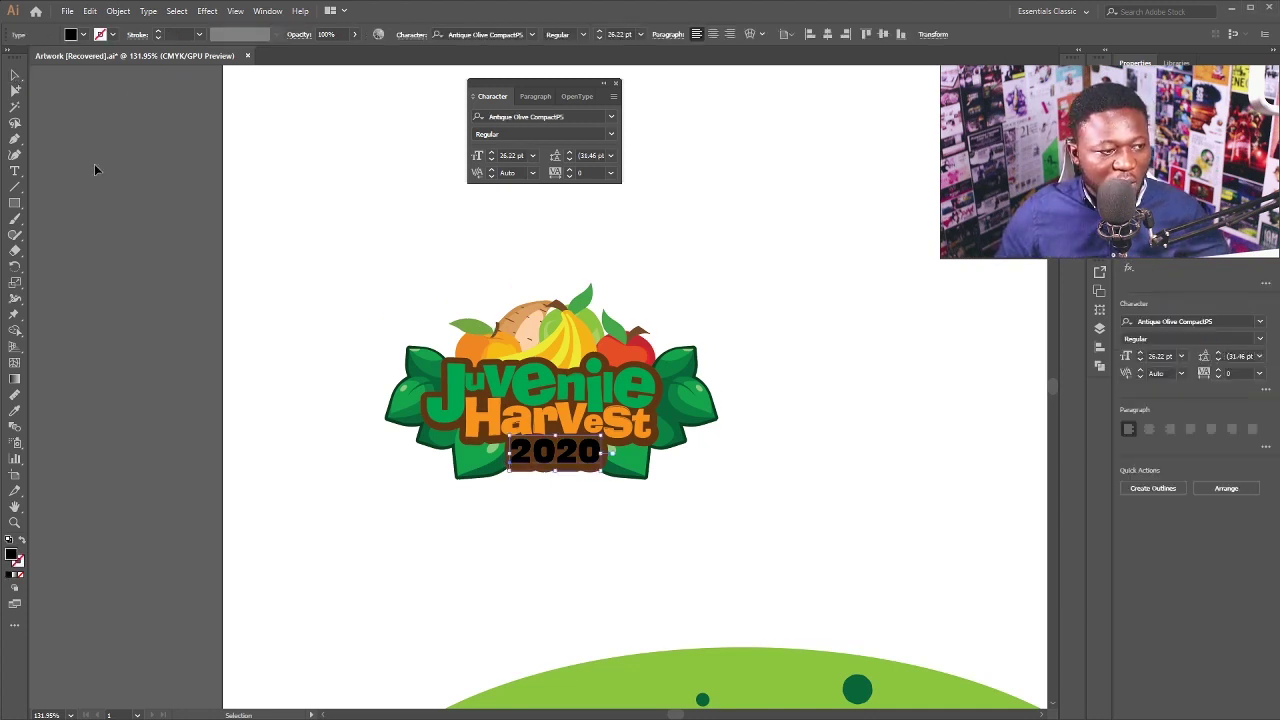
pyautogui.click(76, 35)
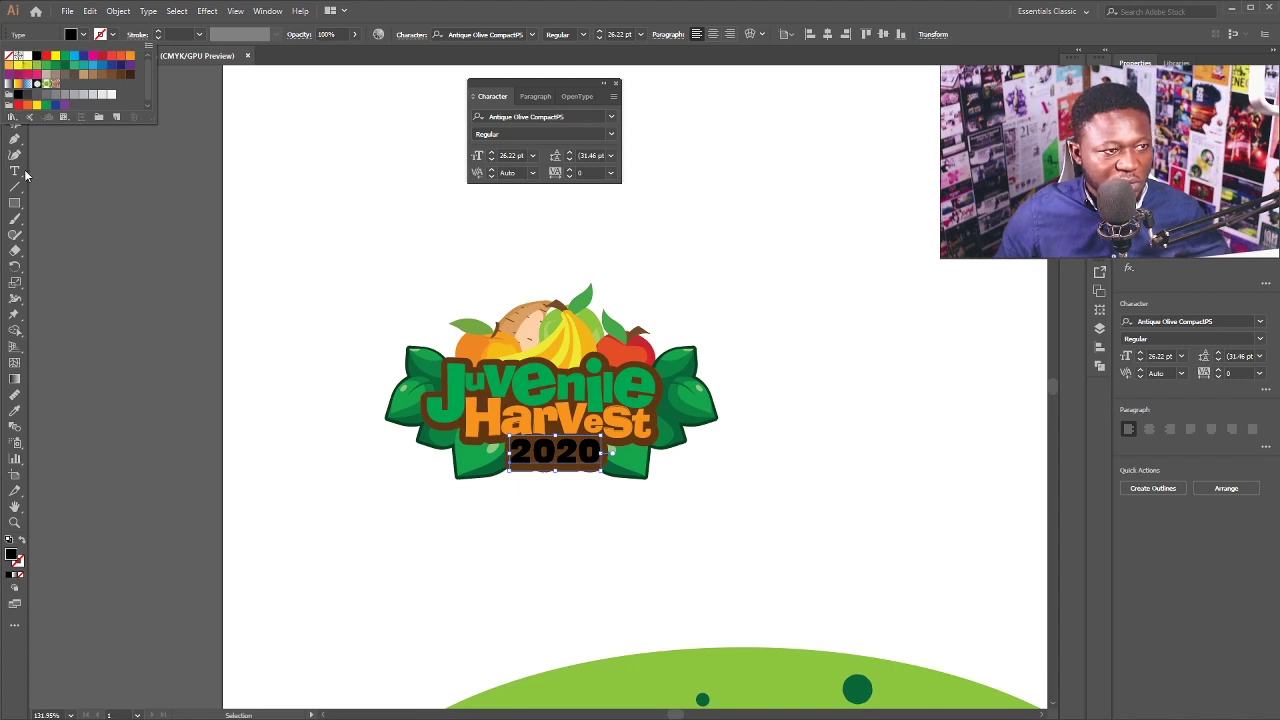
pyautogui.click(19, 66)
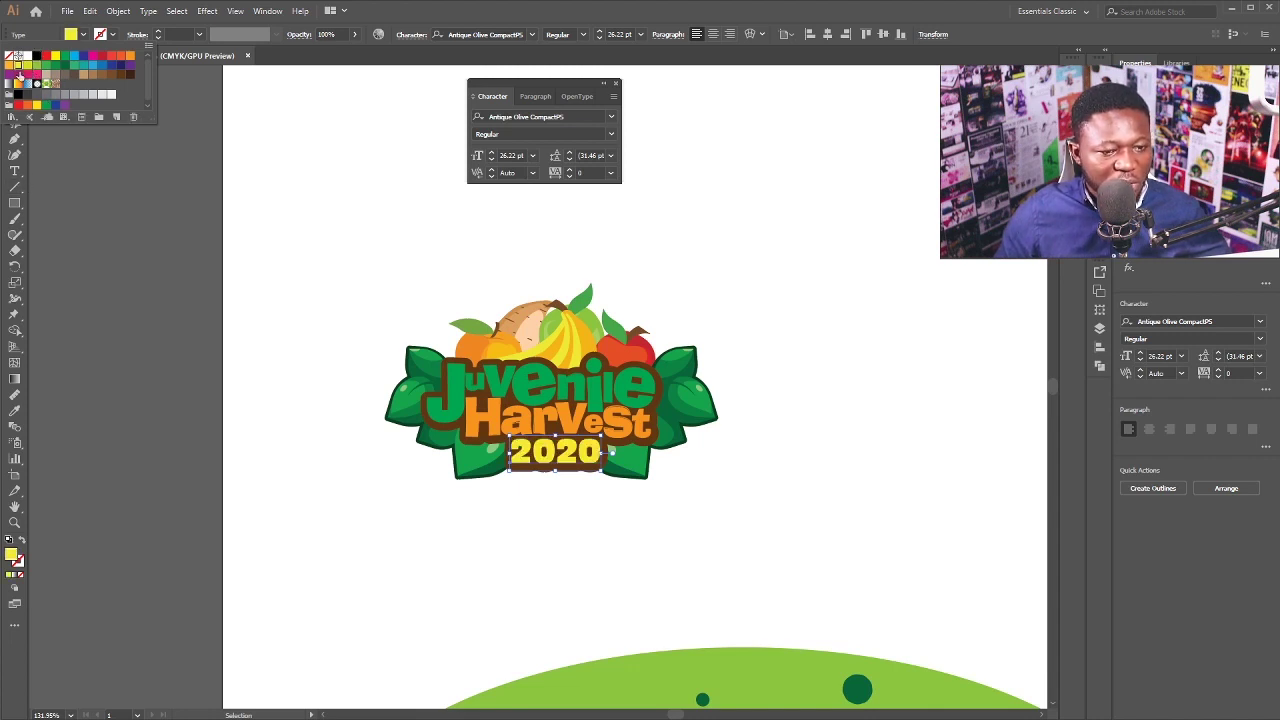
pyautogui.doubleClick(10, 554)
pyautogui.moveTo(881, 476); pyautogui.dragTo(853, 418)
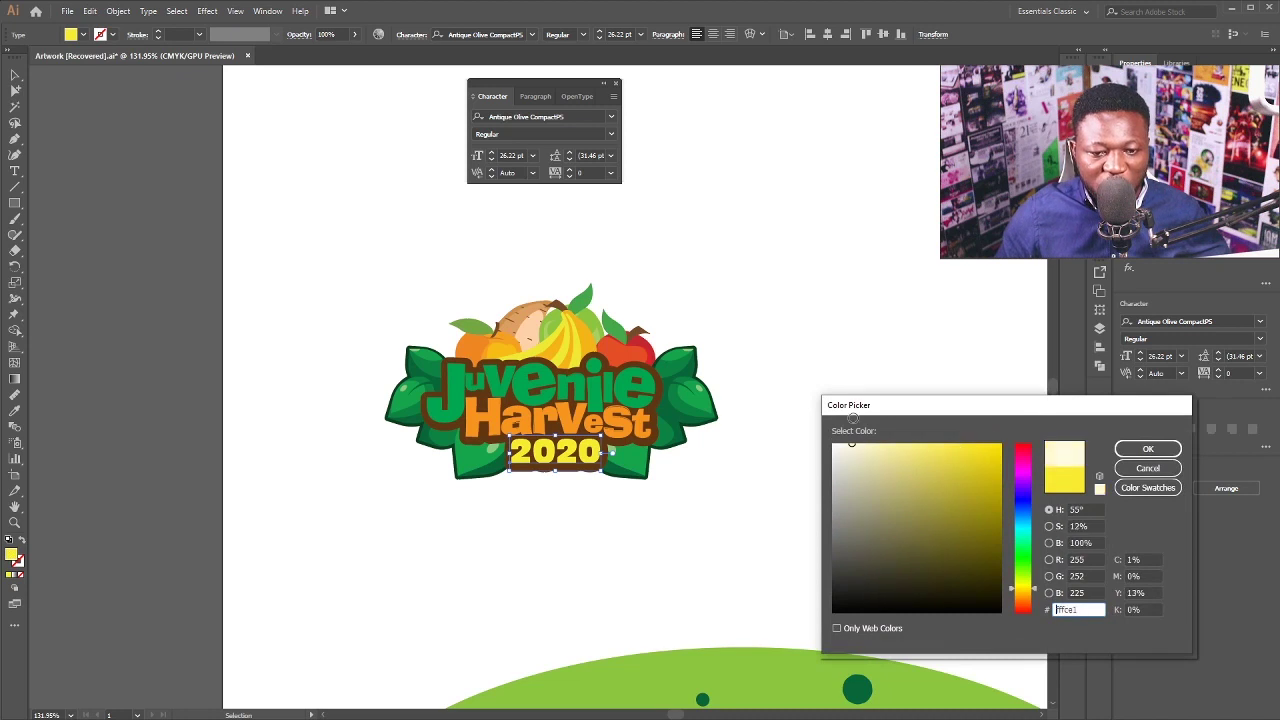
pyautogui.click(1148, 449)
# - Change the fill of the "Harvest" text from orange to the lightest gray swatch, keeping its orange stroke
pyautogui.keyDown('ctrl'); pyautogui.click(448, 326); pyautogui.keyUp('ctrl')
pyautogui.moveTo(485, 351); pyautogui.dragTo(536, 391)
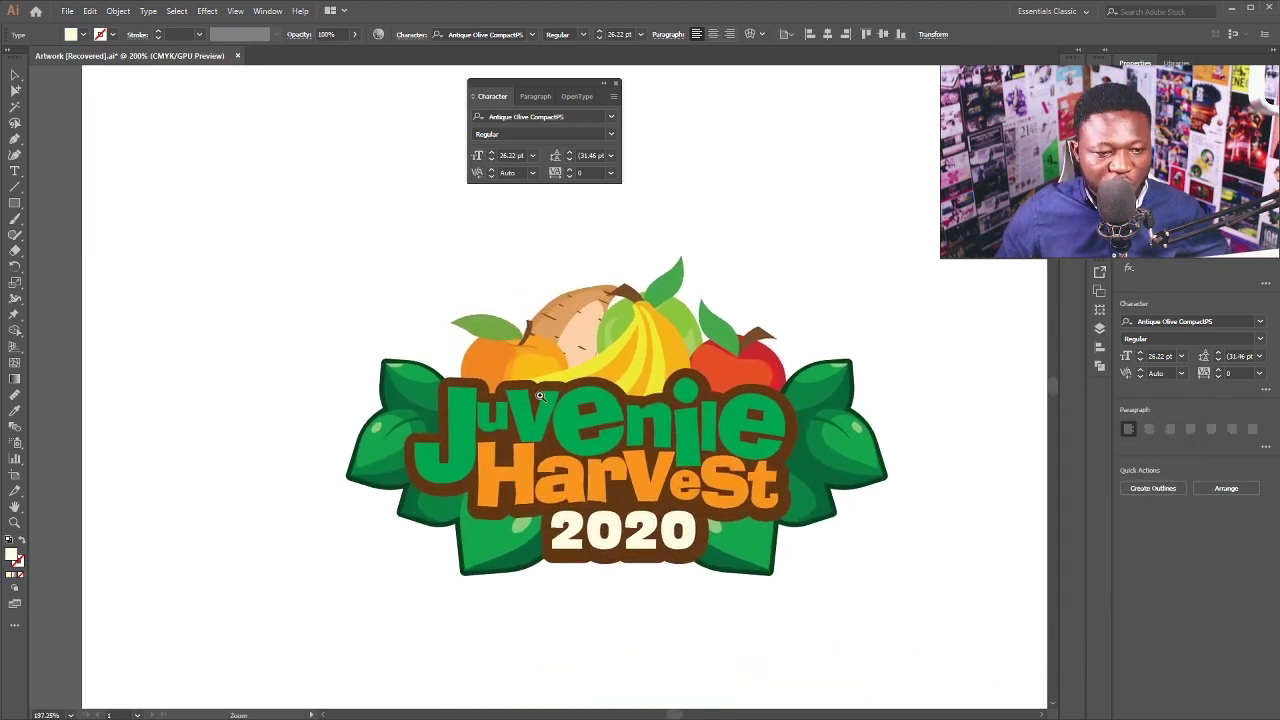
pyautogui.click(570, 475)
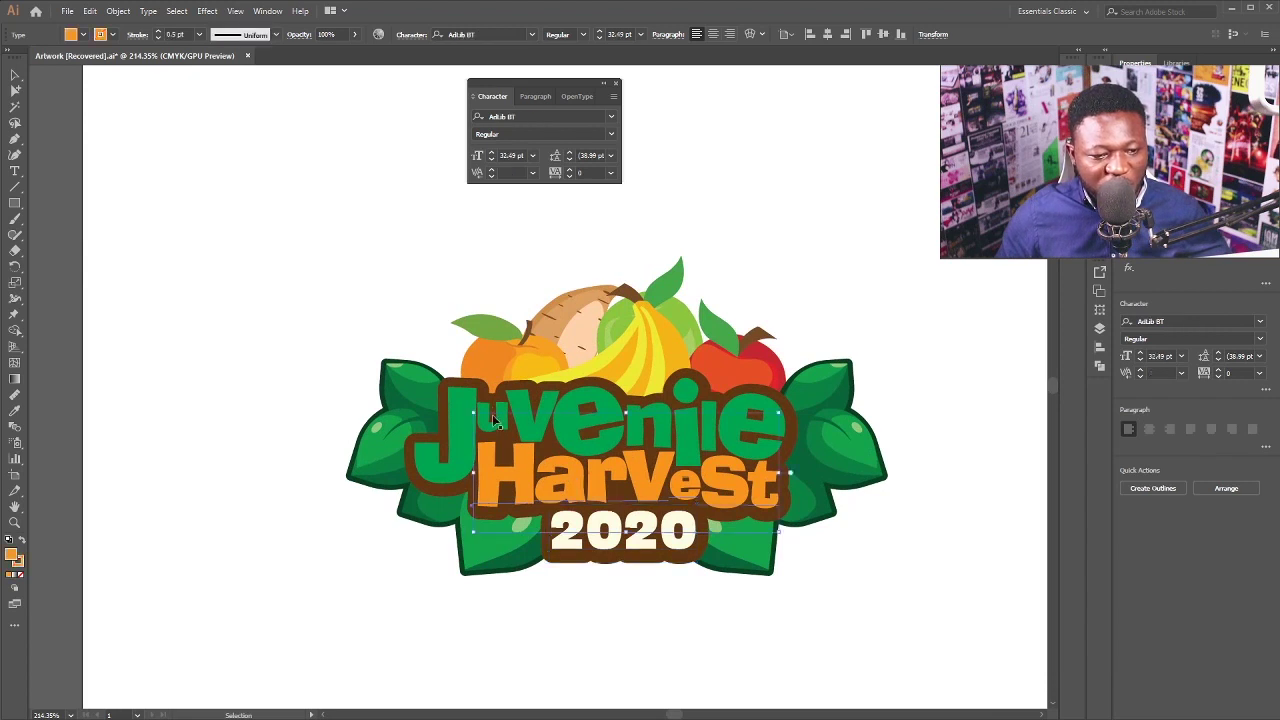
pyautogui.click(71, 35)
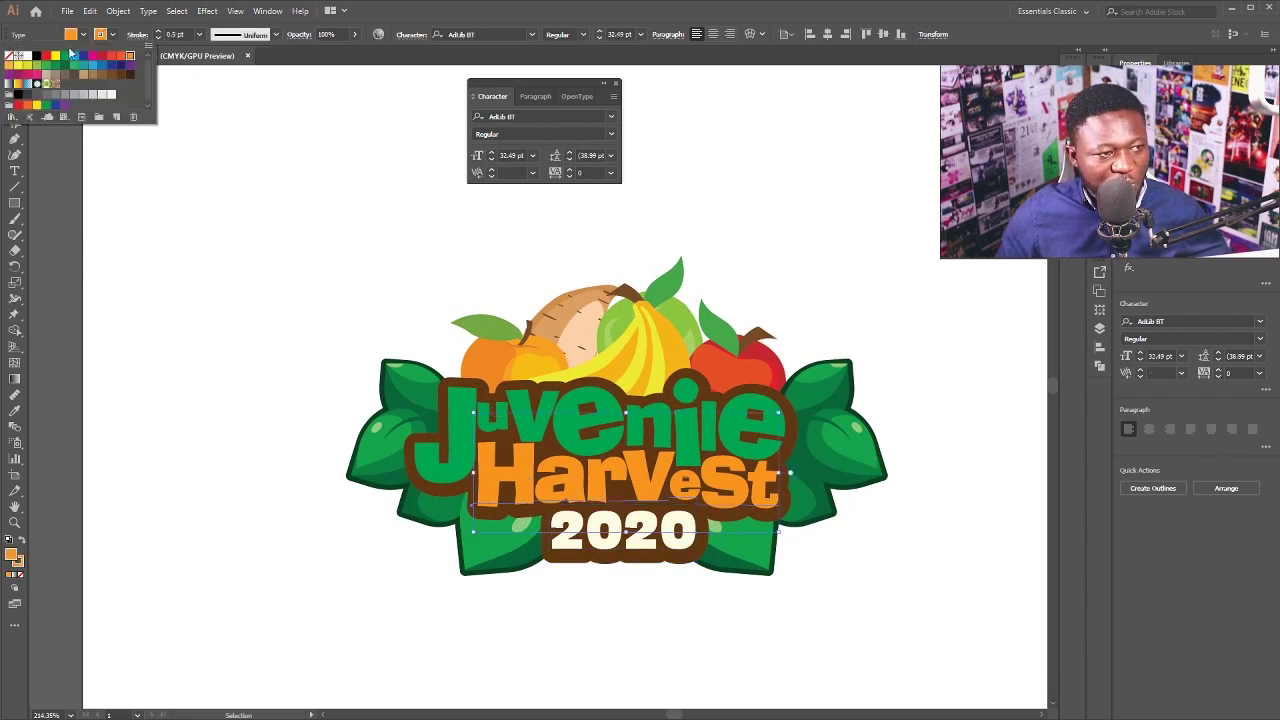
pyautogui.click(112, 94)
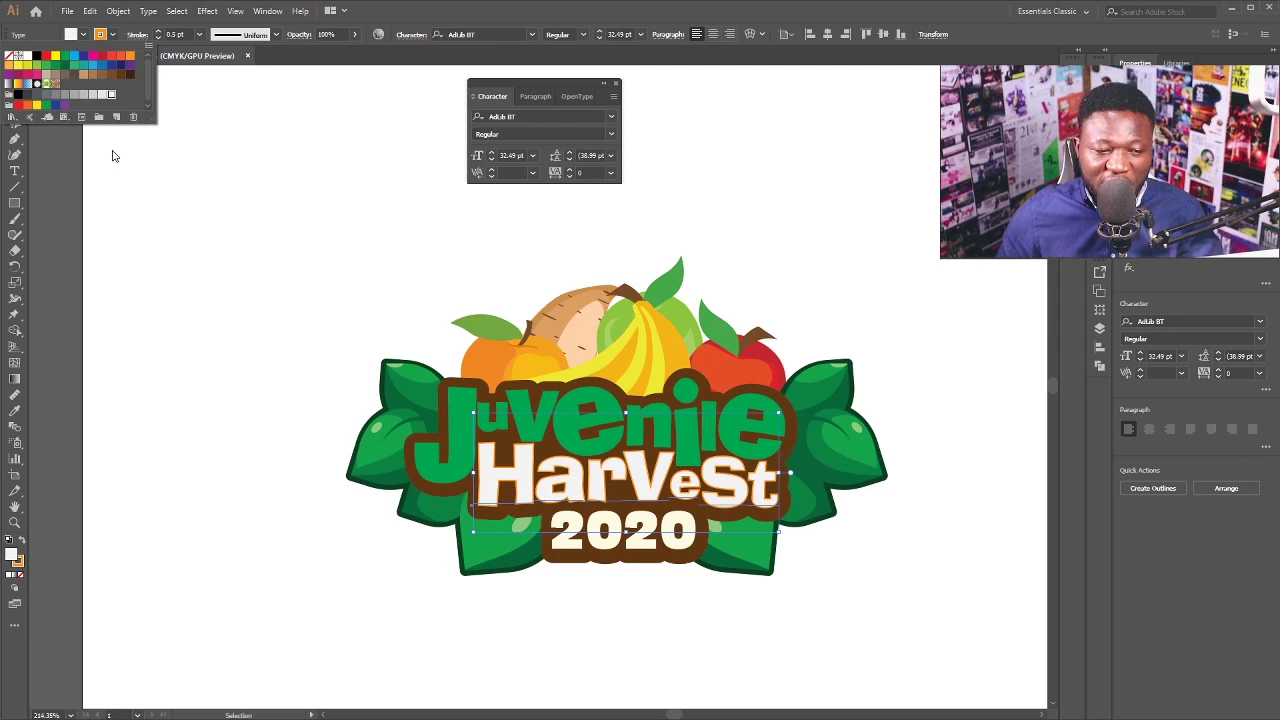
# - Fill the "Juvenile" text with the same lightest gray swatch, keeping its green stroke
pyautogui.click(464, 399)
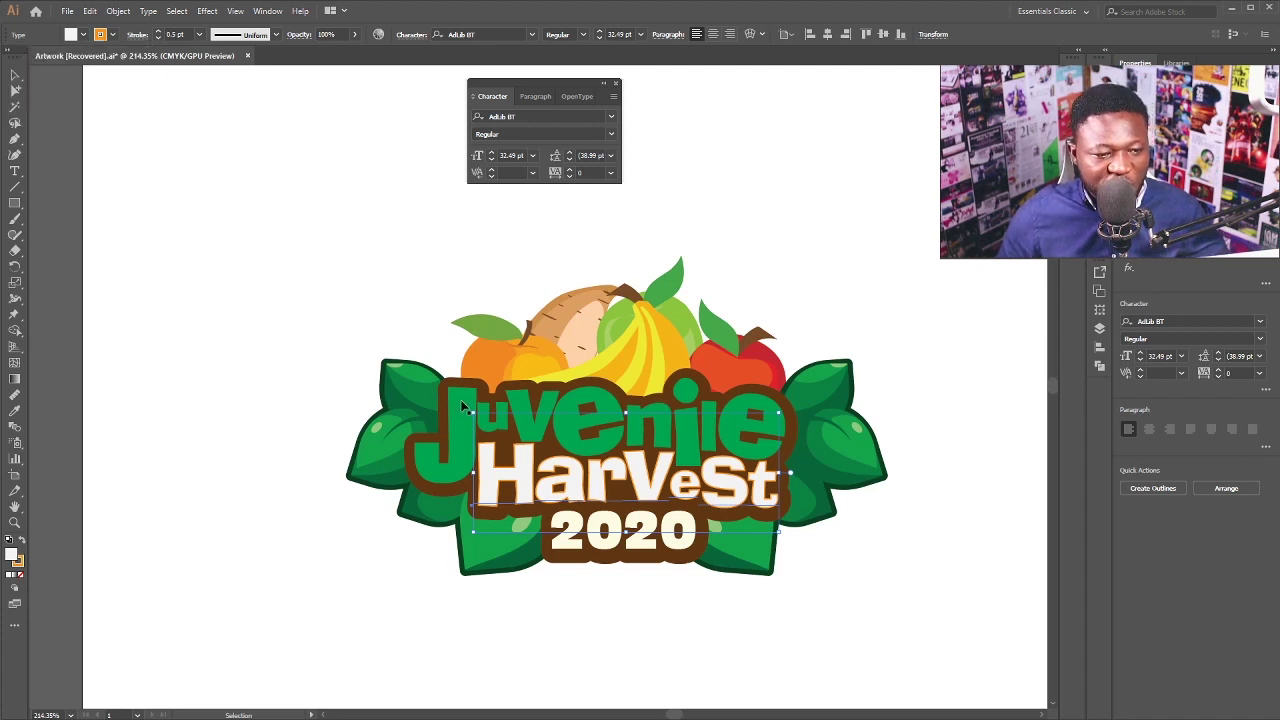
pyautogui.click(460, 399)
pyautogui.click(83, 34)
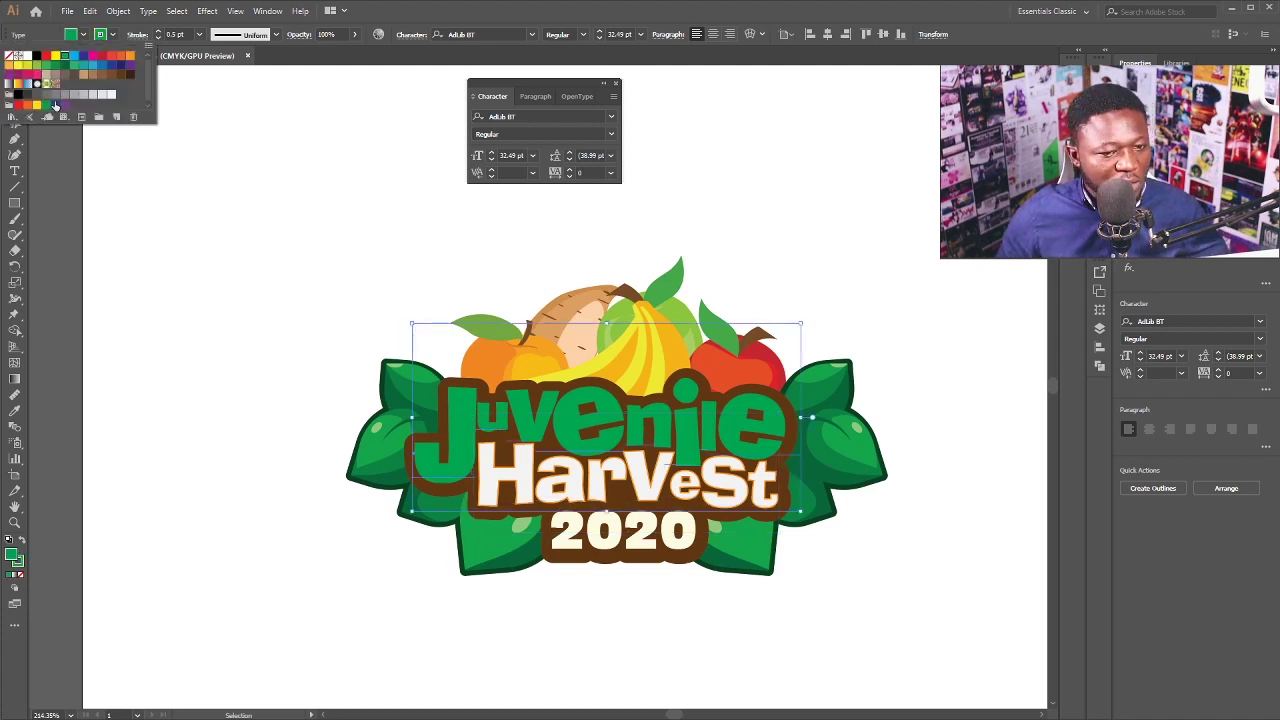
pyautogui.click(112, 96)
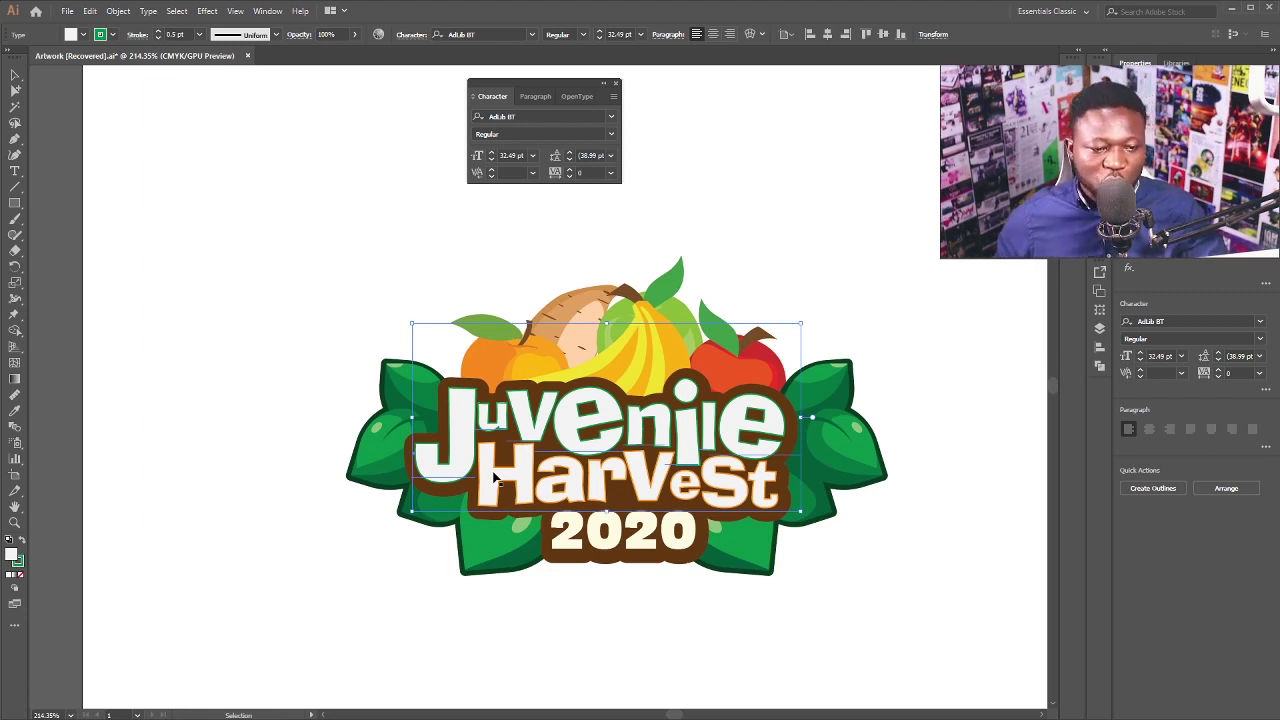
# - Apply a 3D Extrude & Bevel effect to the "Juvenile" text with rotation X 3°, Y 0°, Z 0° and perspective 0°
pyautogui.click(205, 11)
pyautogui.moveTo(293, 95)
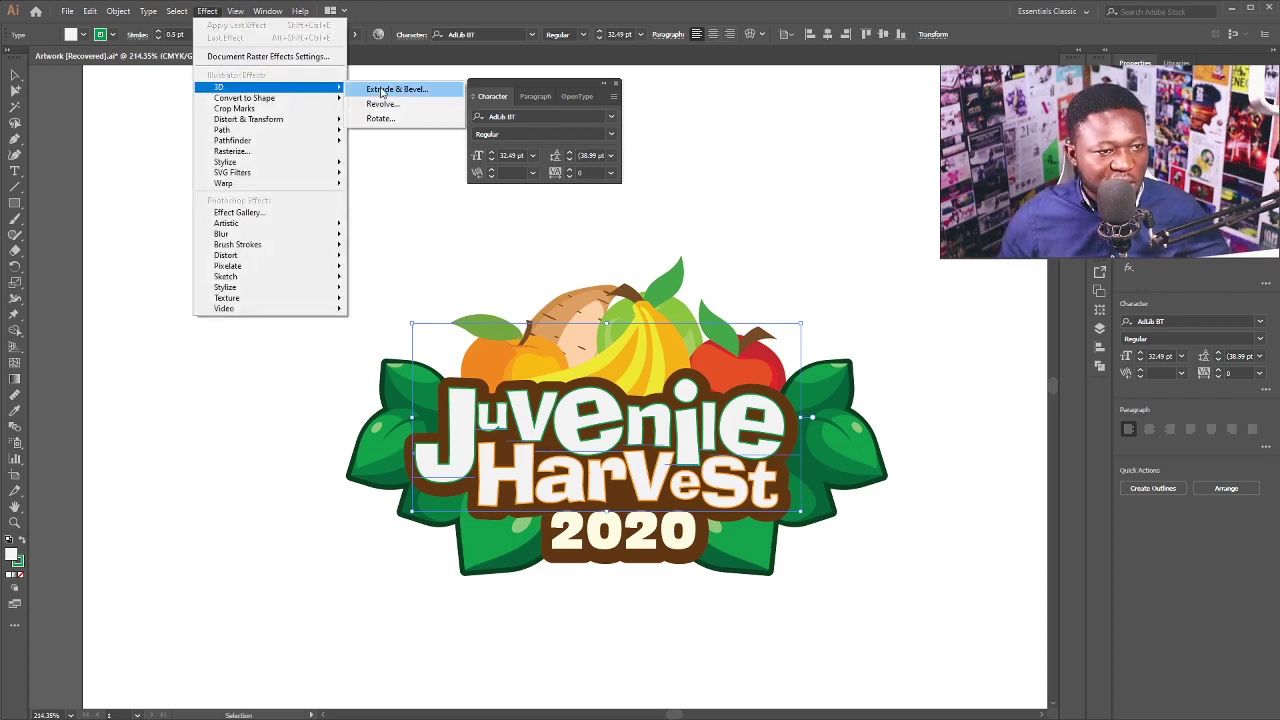
pyautogui.click(378, 90)
pyautogui.moveTo(981, 402); pyautogui.dragTo(982, 300)
pyautogui.click(975, 335)
pyautogui.write('3')
pyautogui.press('Tab')
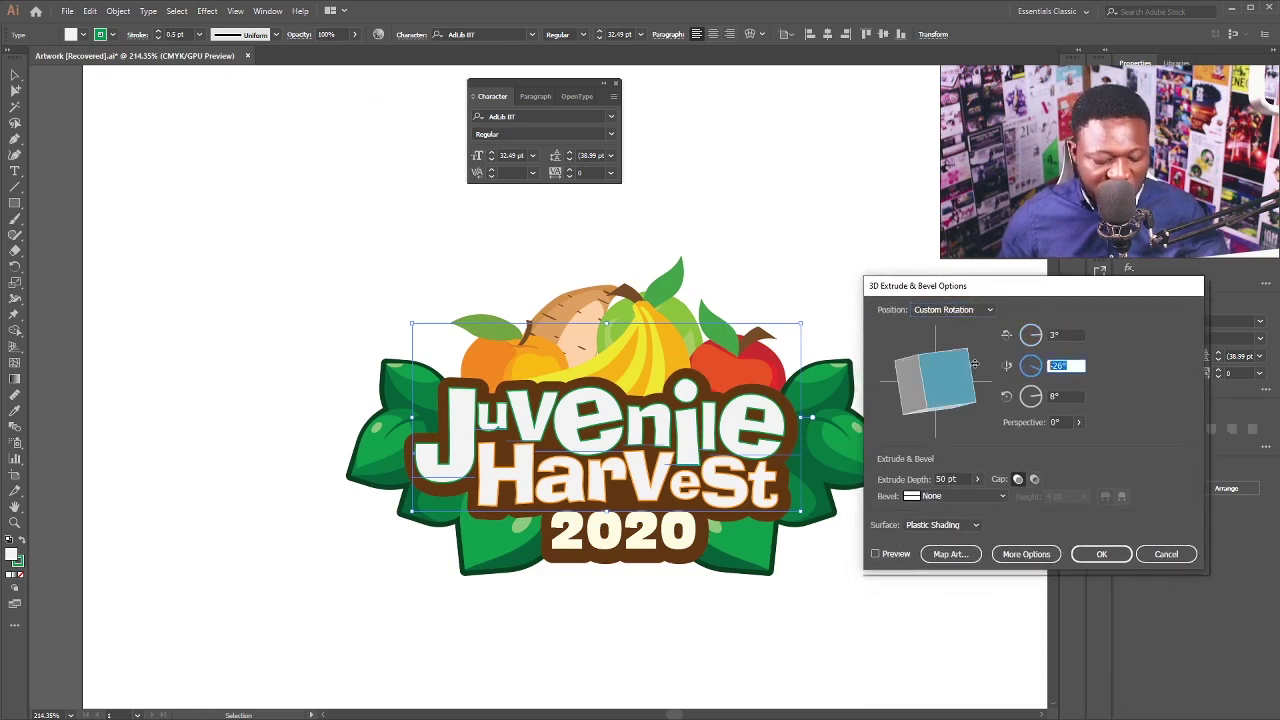
pyautogui.write('0')
pyautogui.press('Tab')
pyautogui.write('0')
pyautogui.press('Tab')
pyautogui.write('0')
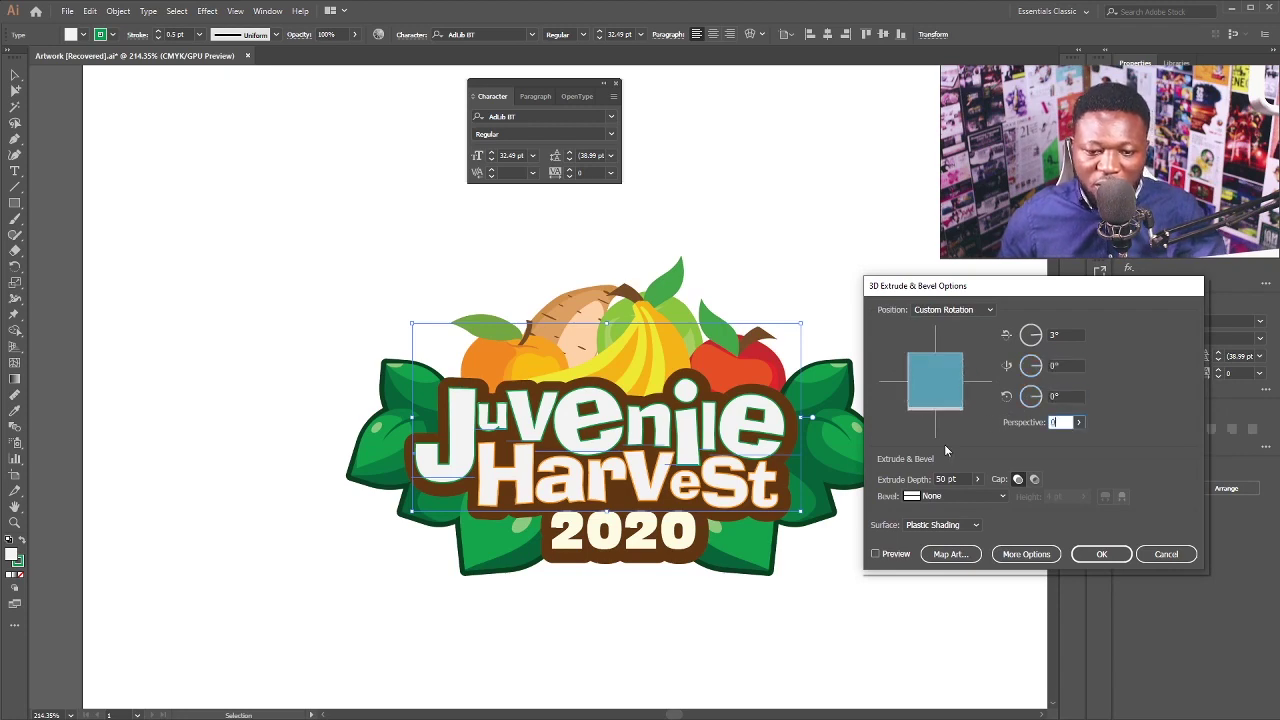
pyautogui.click(876, 554)
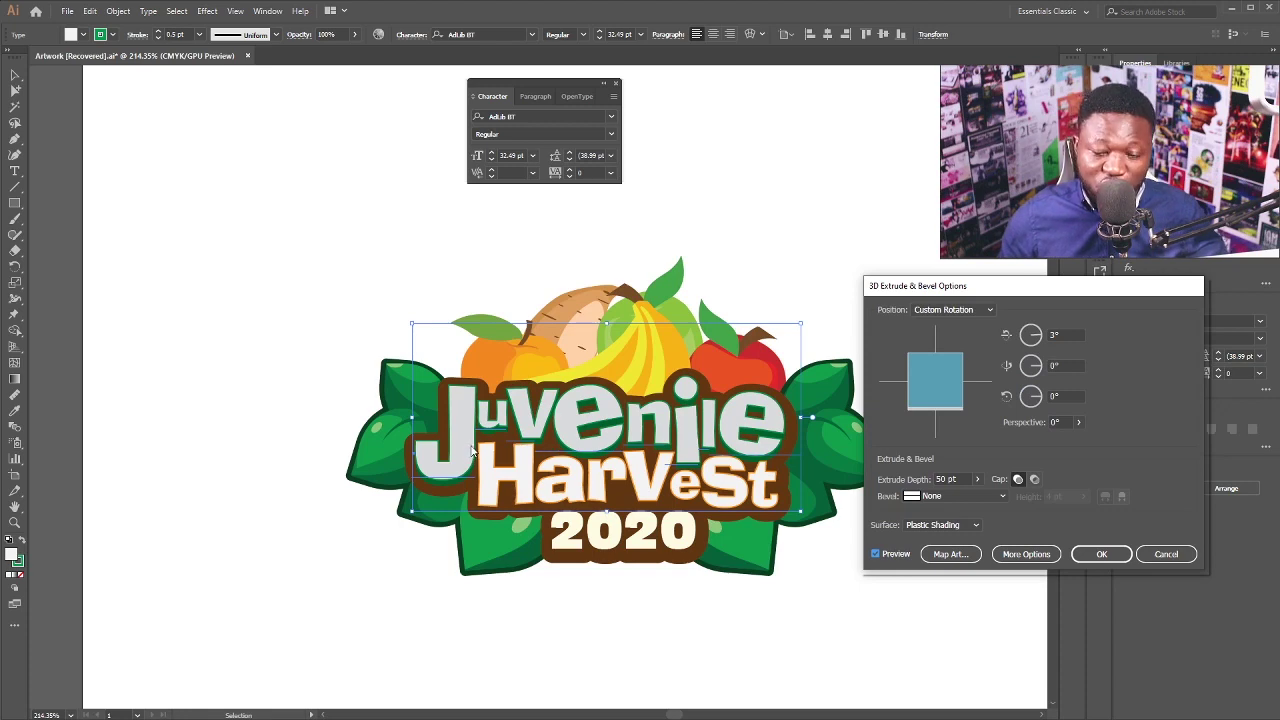
pyautogui.click(1101, 554)
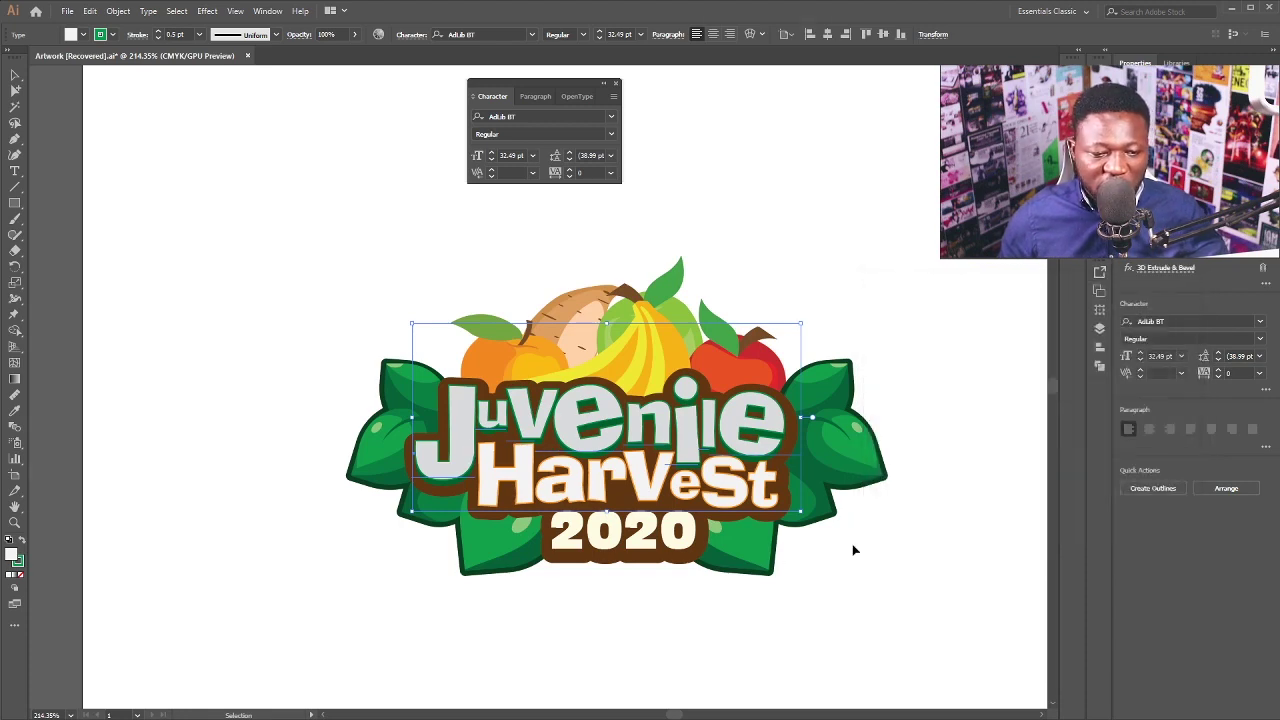
pyautogui.click(321, 576)
# - Apply a 3D Extrude & Bevel effect to the "Harvest" text with rotation X 3°, Y 0° and Z 0°
pyautogui.click(489, 482)
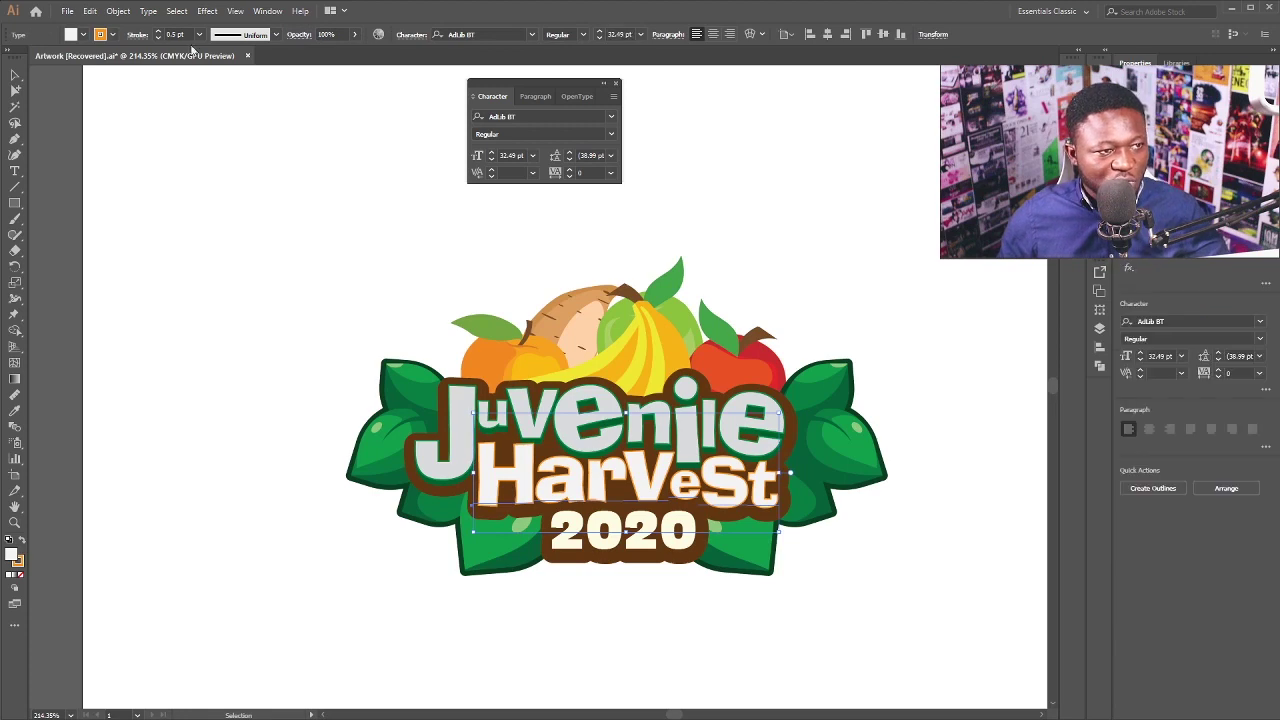
pyautogui.click(207, 11)
pyautogui.moveTo(250, 87)
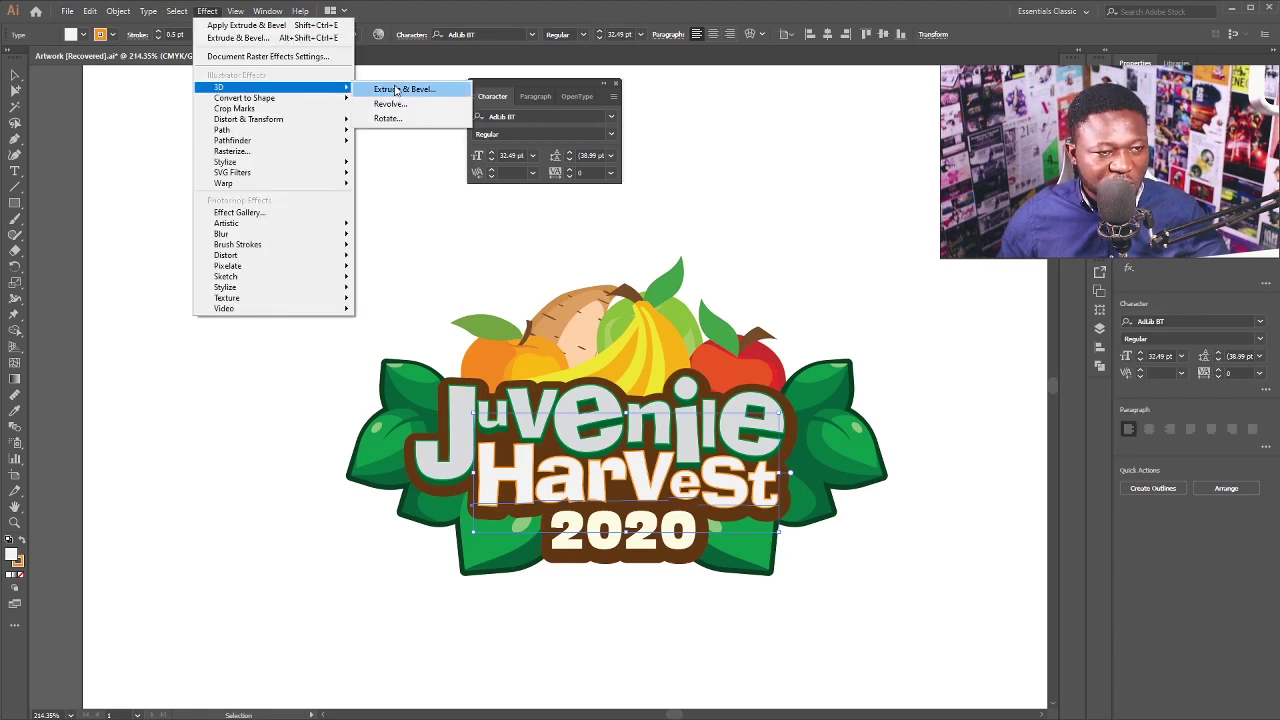
pyautogui.click(396, 90)
pyautogui.write('3')
pyautogui.press('Tab')
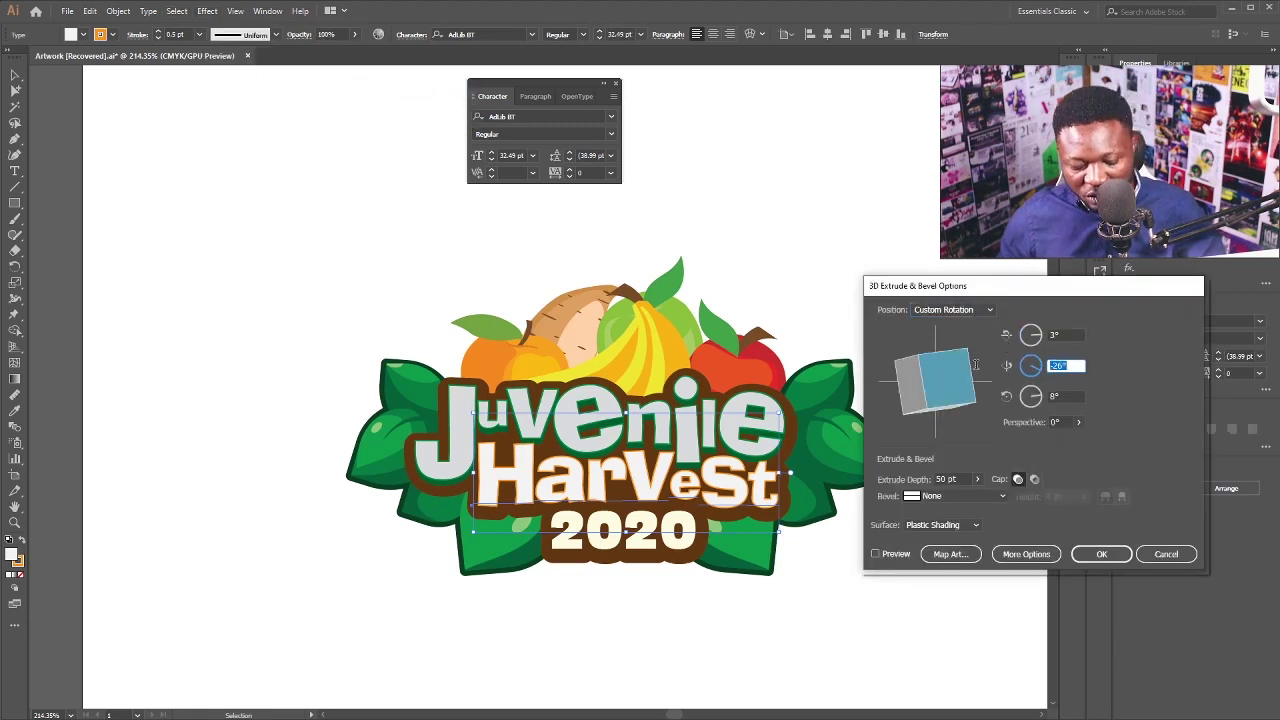
pyautogui.write('0')
pyautogui.press('Tab')
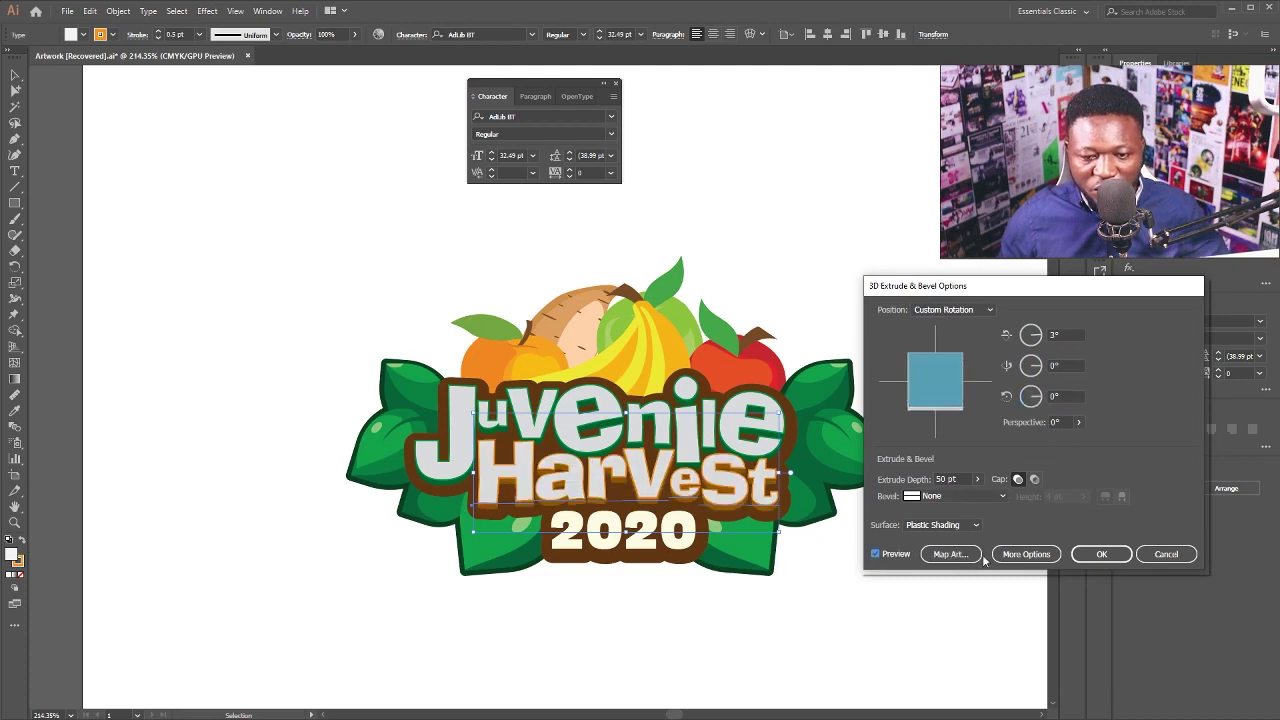
pyautogui.click(1098, 553)
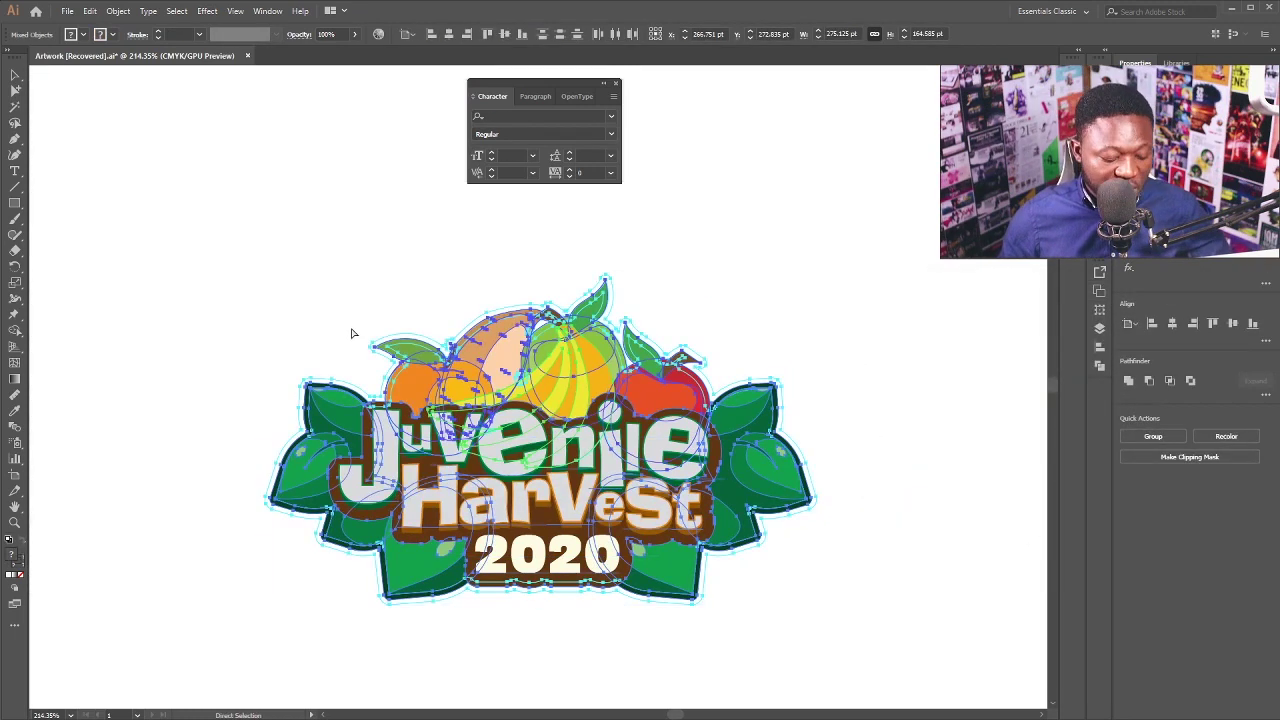
# - Copy the complete logo artwork and switch to Photoshop
pyautogui.hotkey('ctrl', 'c')
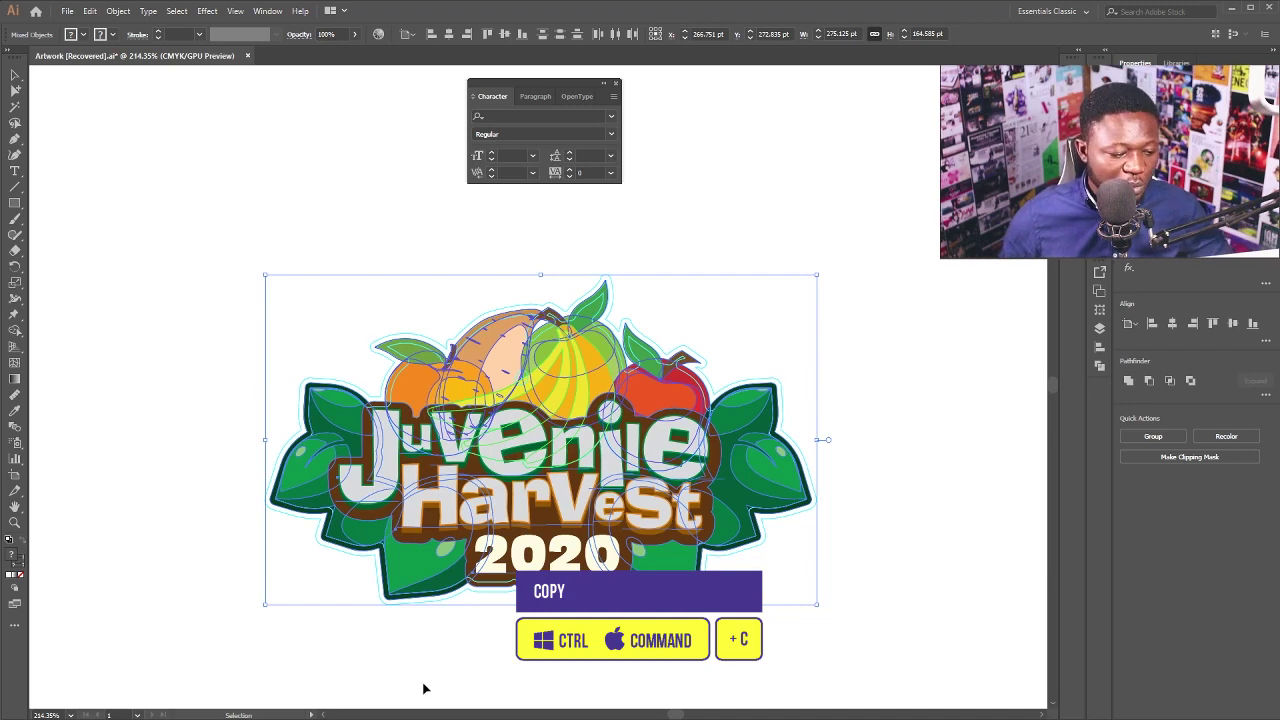
pyautogui.hotkey('alt', 'Tab')
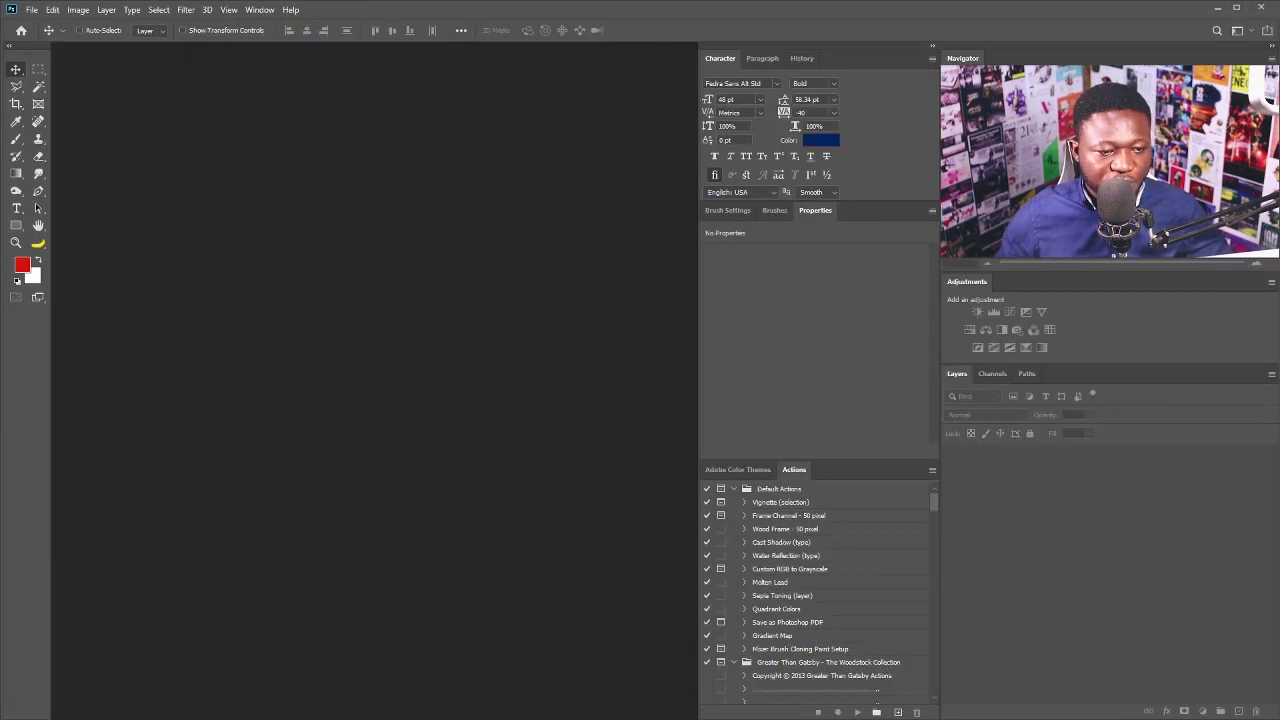
# - Create a new document named JH, 800 × 800 pixels, at 120 pixels/inch in RGB Color mode
pyautogui.click(31, 9)
pyautogui.click(42, 27)
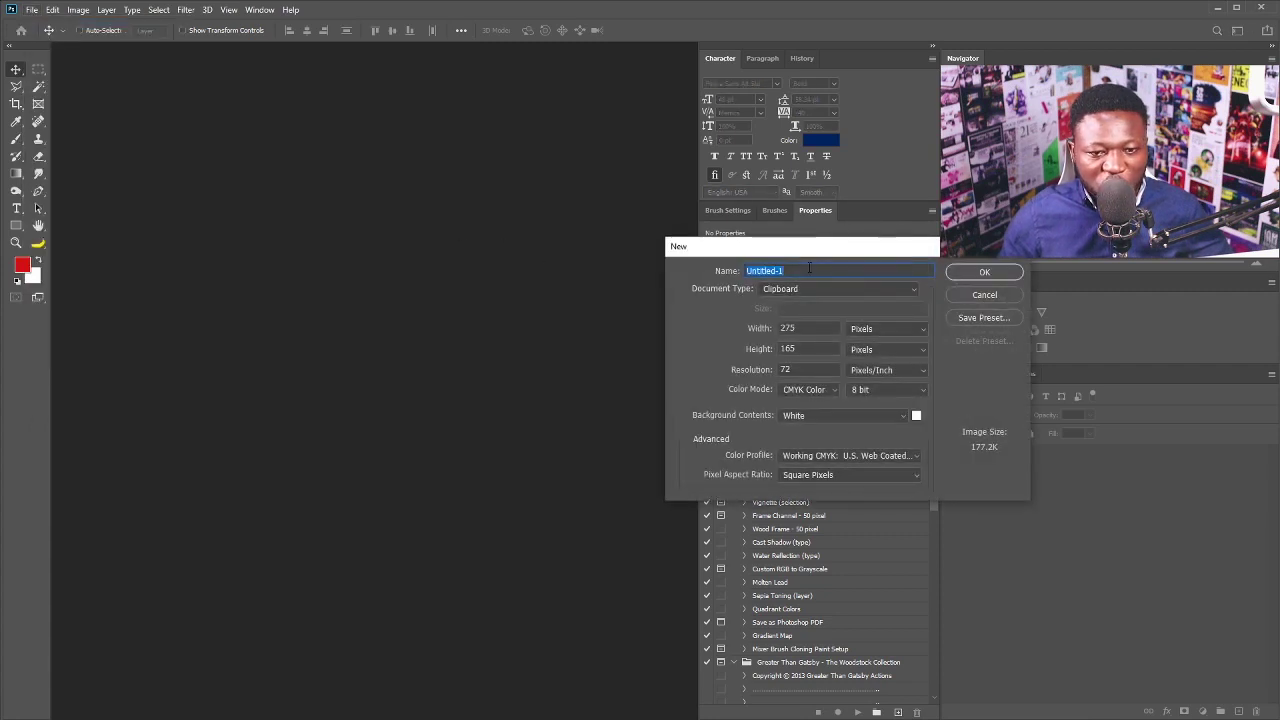
pyautogui.write('JH')
pyautogui.press('Tab')
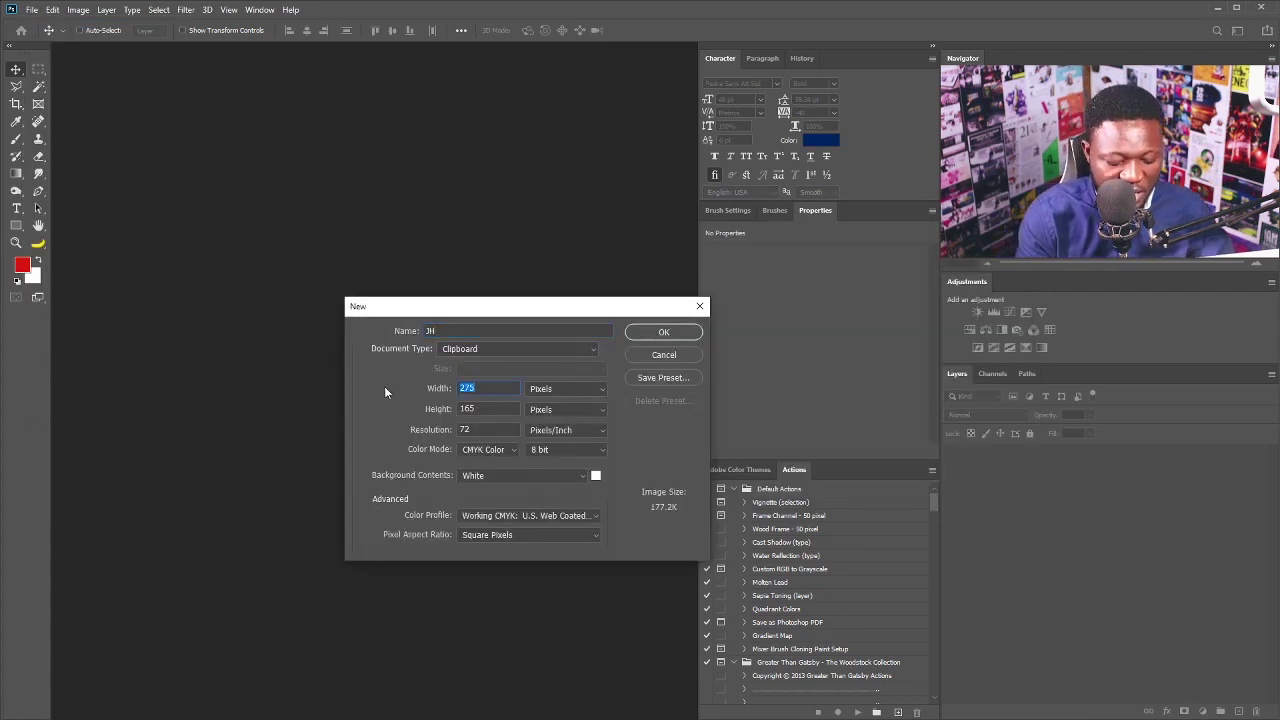
pyautogui.write('800')
pyautogui.press('Tab')
pyautogui.write('800')
pyautogui.press('Tab')
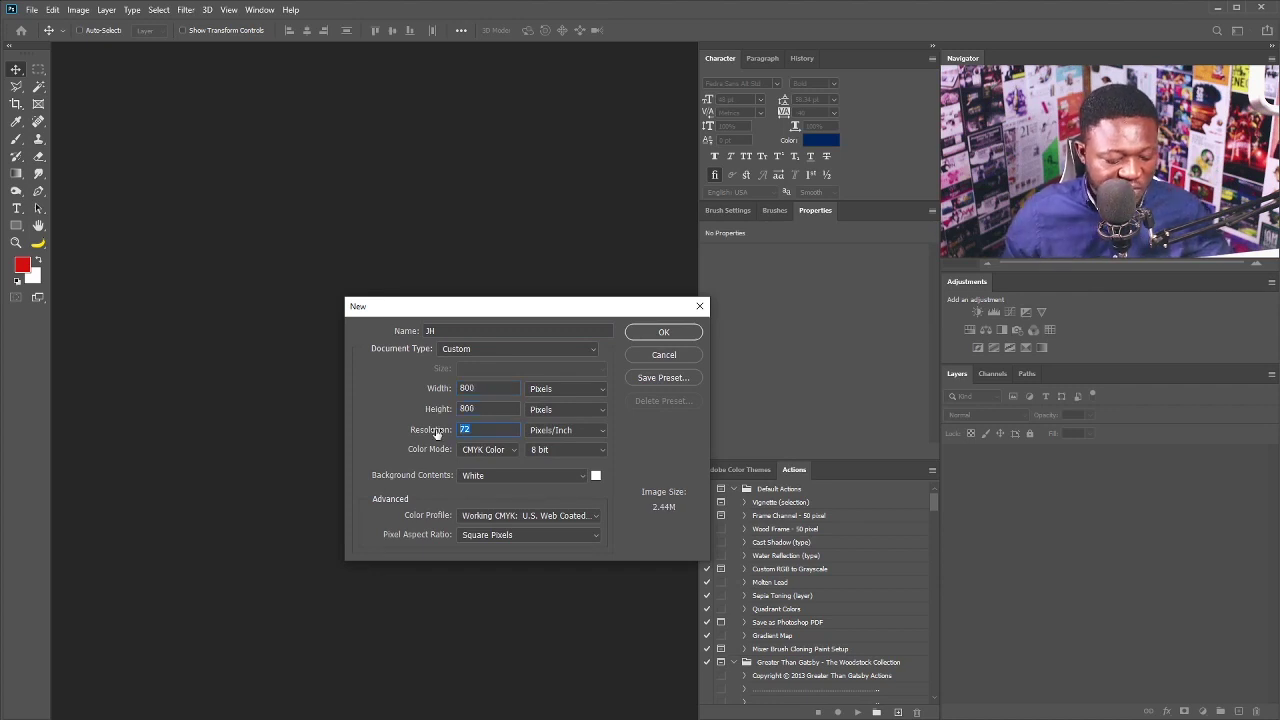
pyautogui.write('120')
pyautogui.click(487, 449)
pyautogui.click(488, 488)
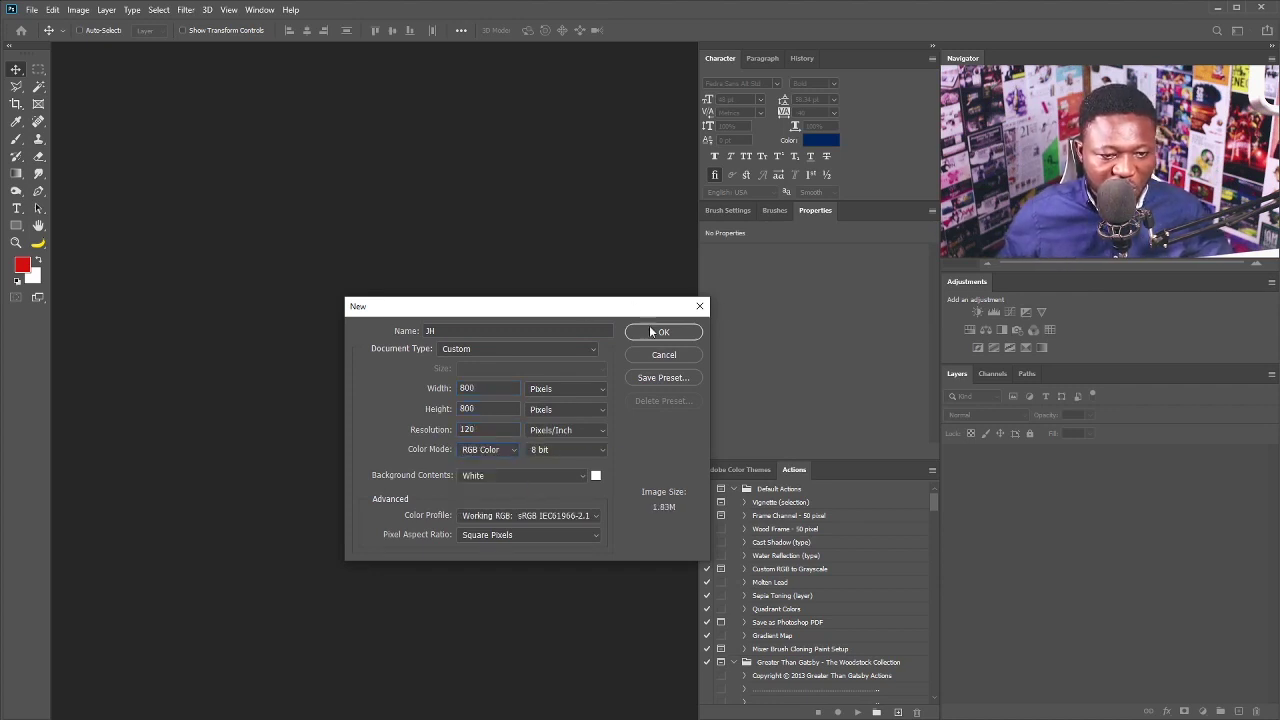
pyautogui.click(662, 331)
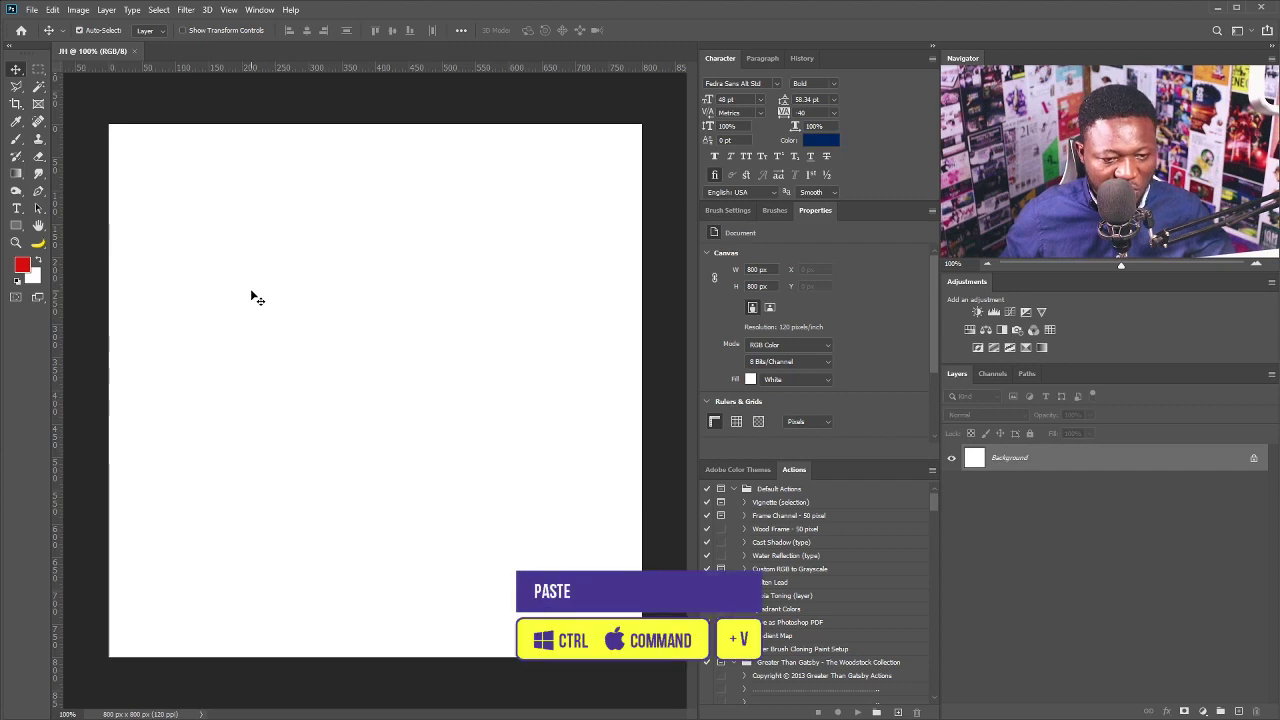
# - Paste the copied logo into the JH document as a Smart Object
pyautogui.hotkey('ctrl', 'v')
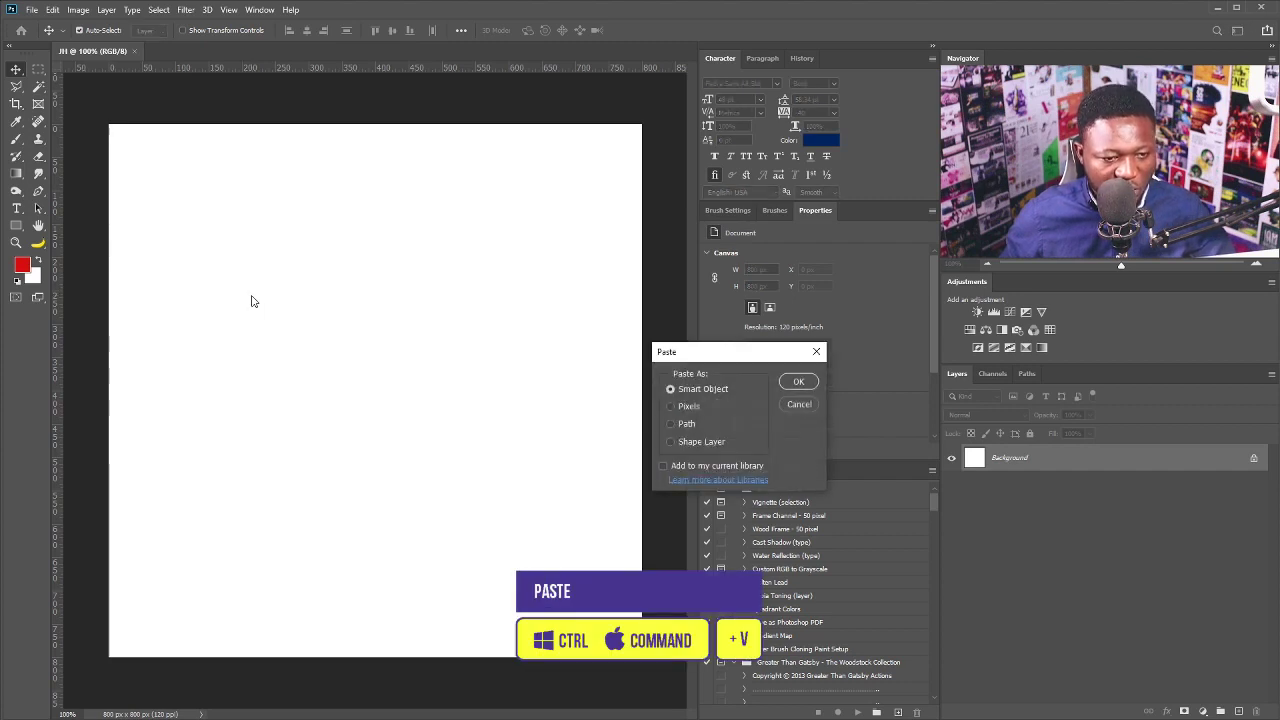
pyautogui.moveTo(705, 352); pyautogui.dragTo(655, 357)
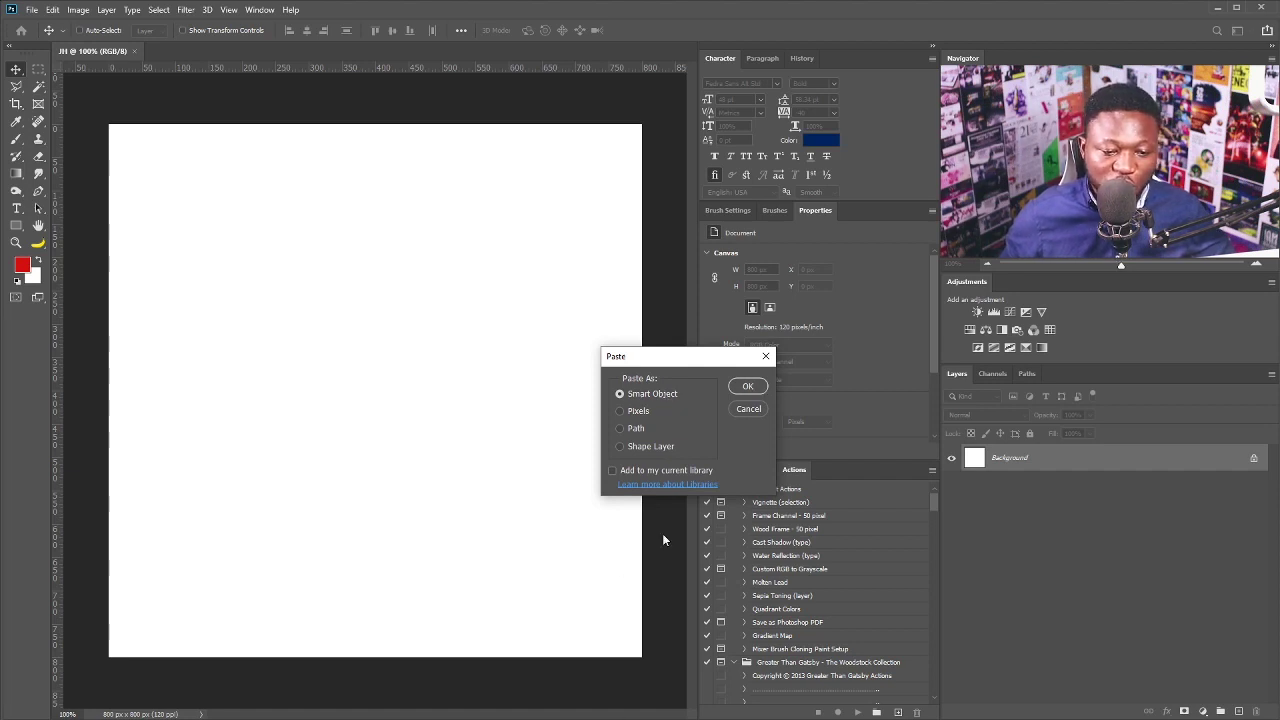
pyautogui.click(748, 386)
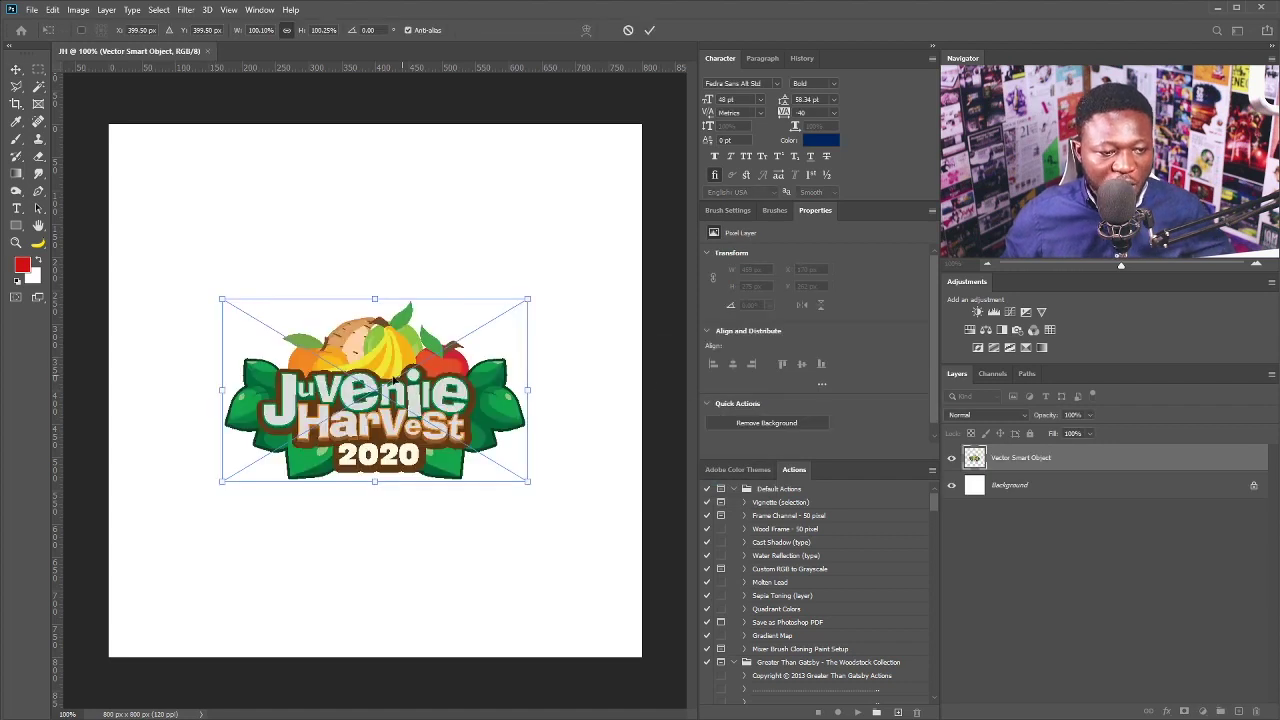
# - Enlarge the pasted logo proportionally to about 519 × 311 px and move it up on the canvas
pyautogui.scroll(2, 236, 330)
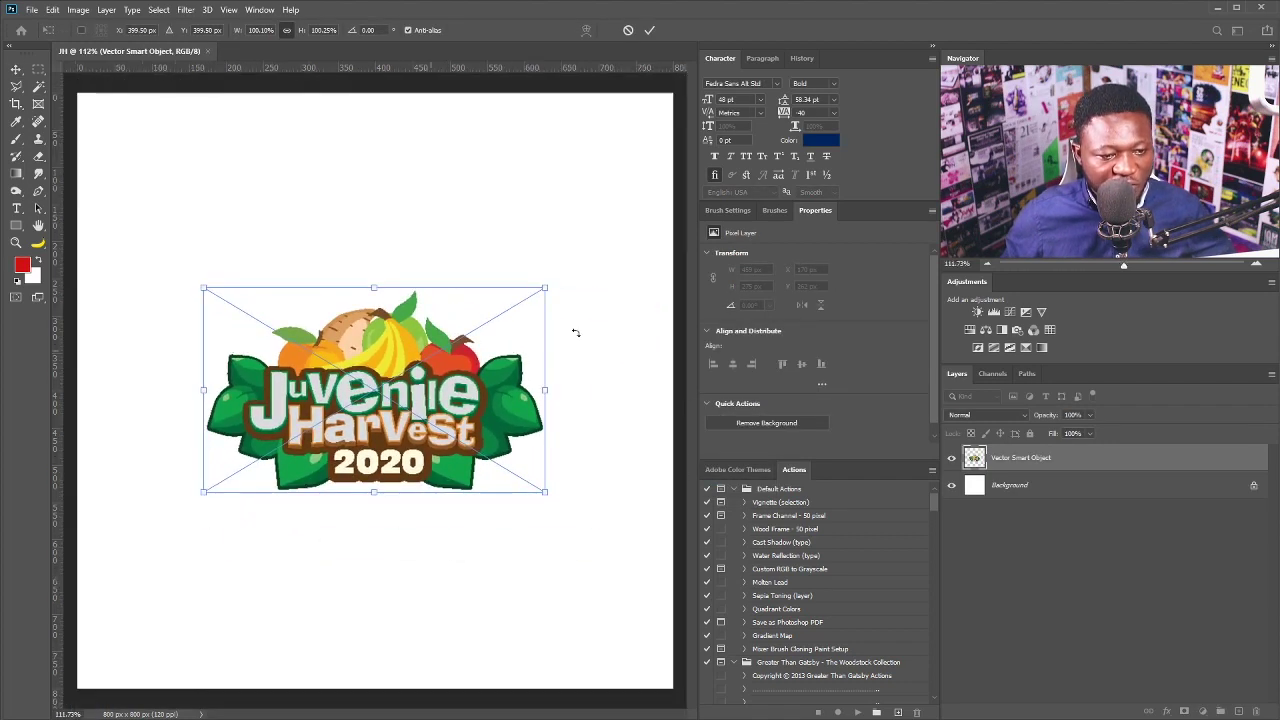
pyautogui.moveTo(546, 288); pyautogui.dragTo(567, 276)
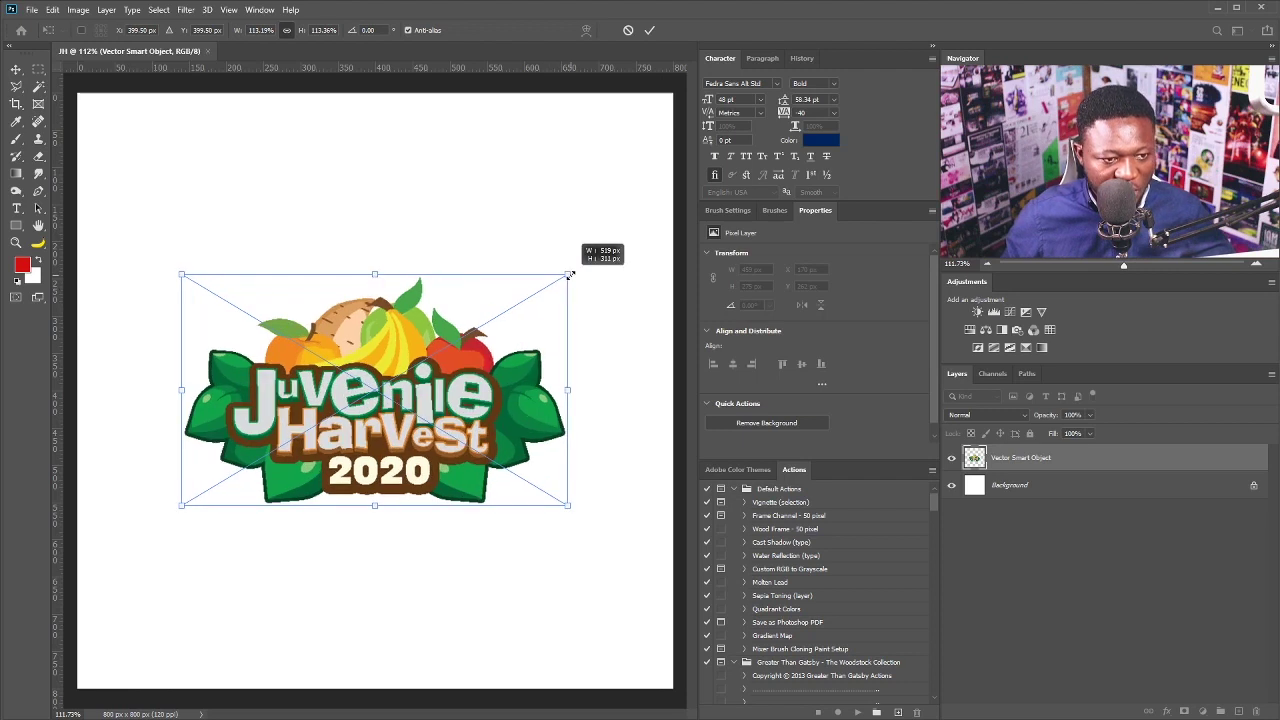
pyautogui.press('Return')
pyautogui.moveTo(441, 445); pyautogui.dragTo(442, 393)
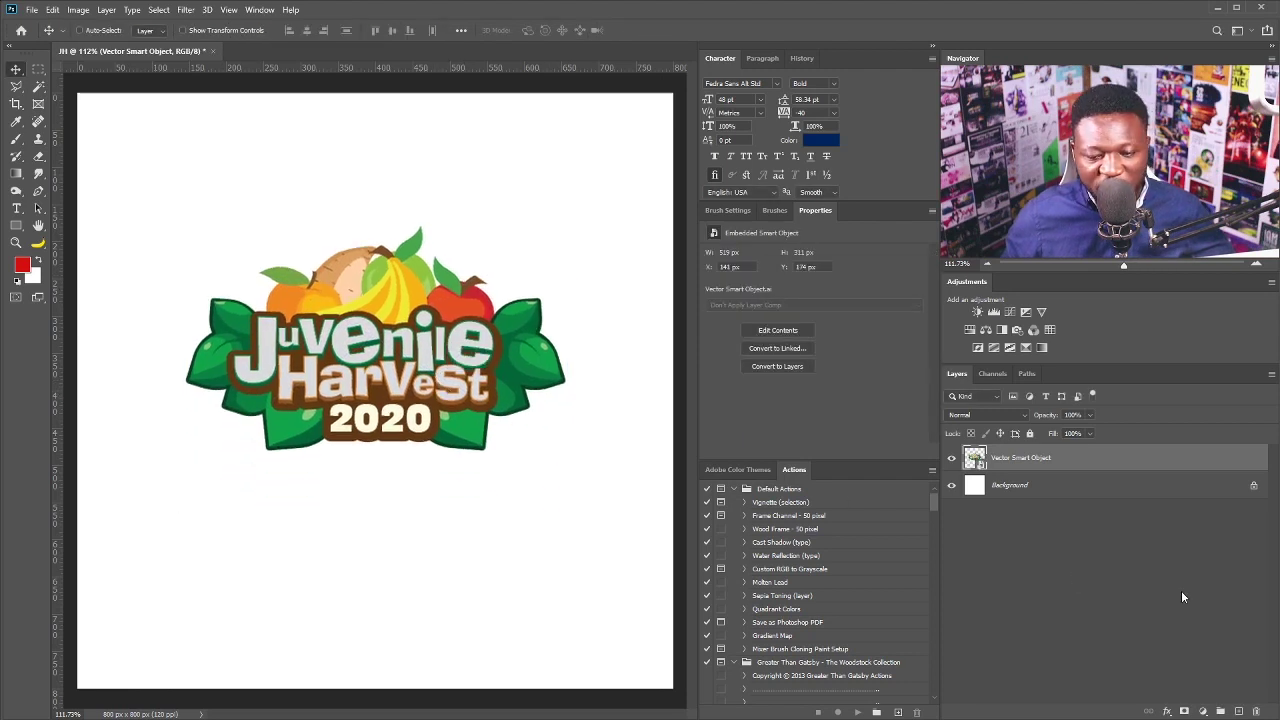
# - Add a new layer named BG directly above the Background layer
pyautogui.click(1040, 485)
pyautogui.hotkey('ctrl', 'shift', 'n')
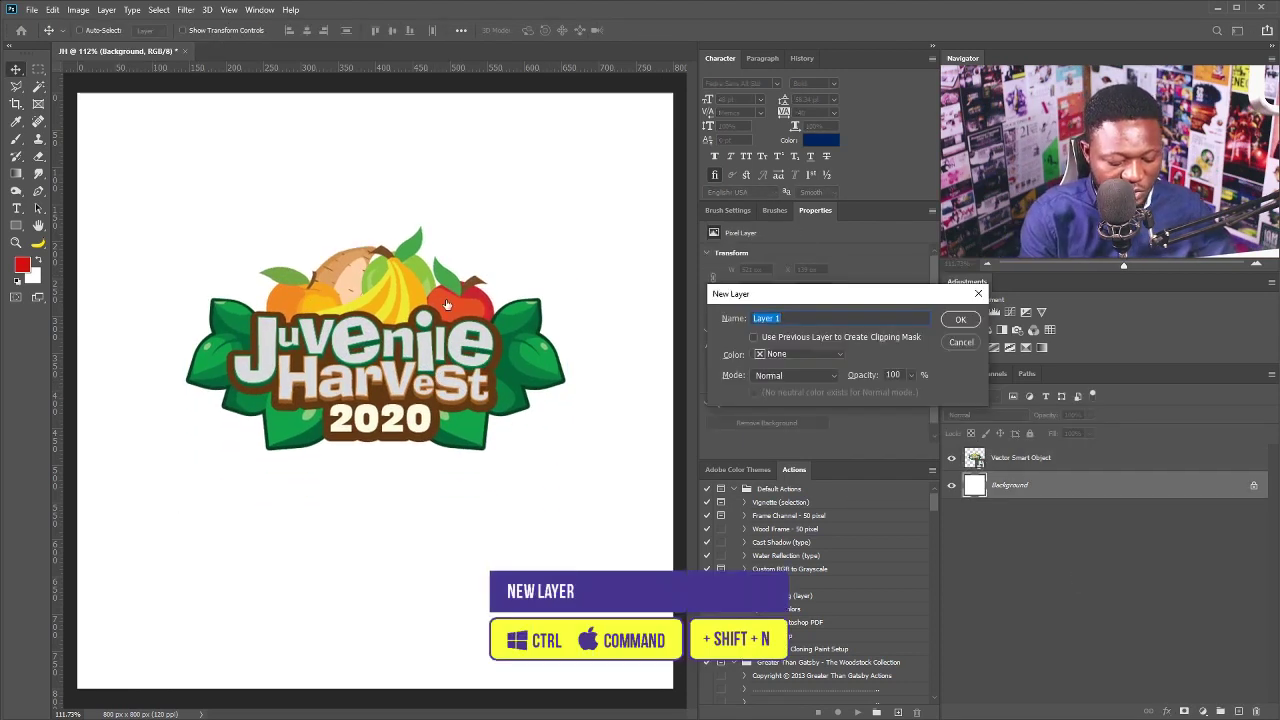
pyautogui.write('BG')
pyautogui.press('Return')
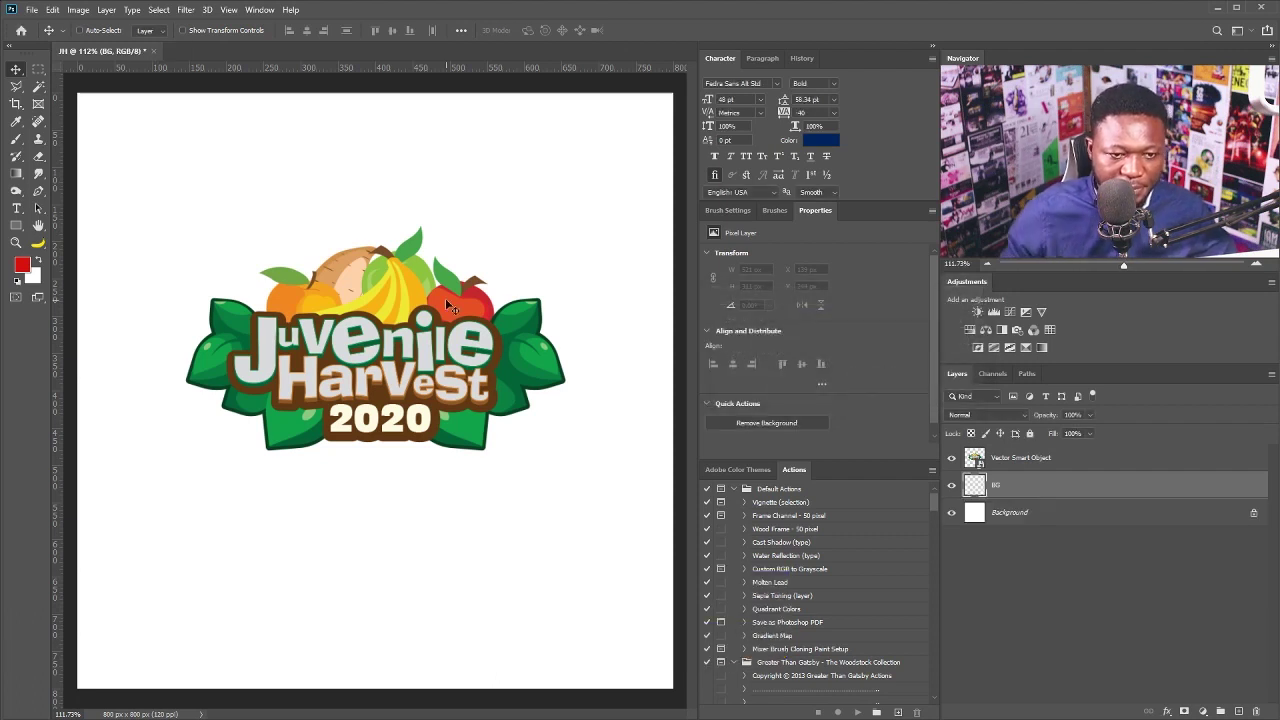
# - Open the Gradient tool's gradient for editing and set its starting color stop to 00429c
pyautogui.click(17, 173)
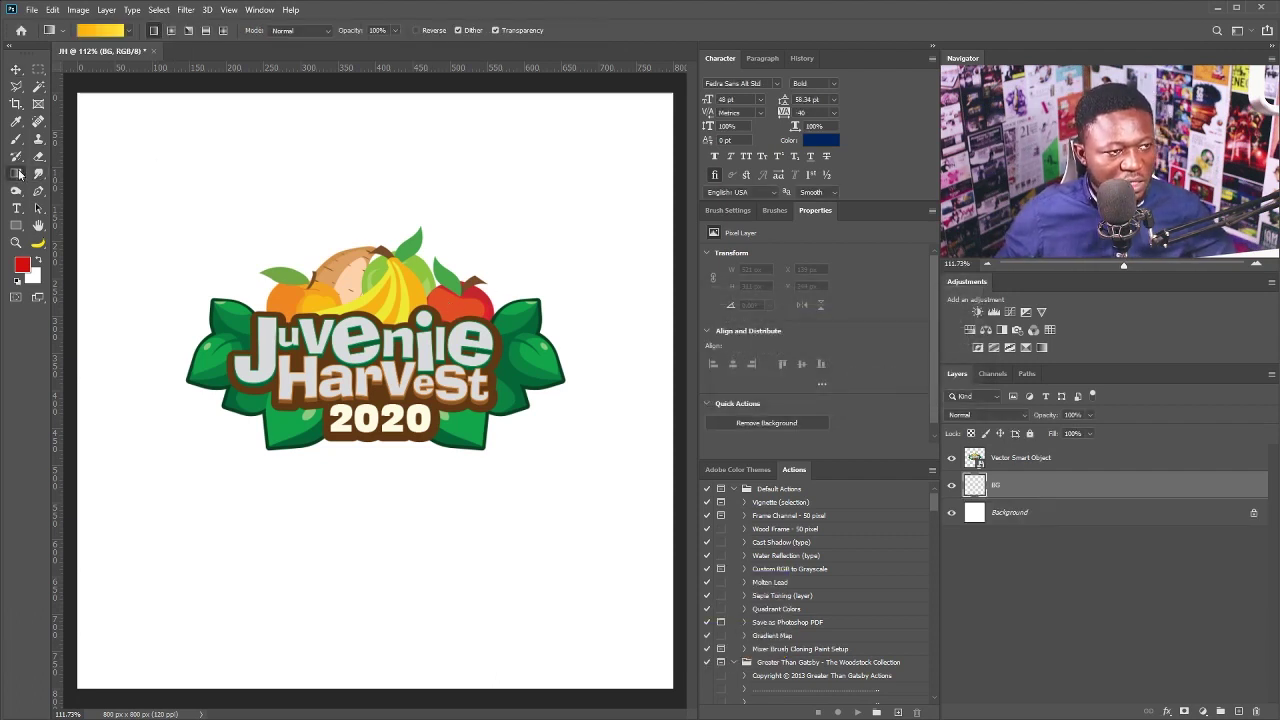
pyautogui.click(86, 36)
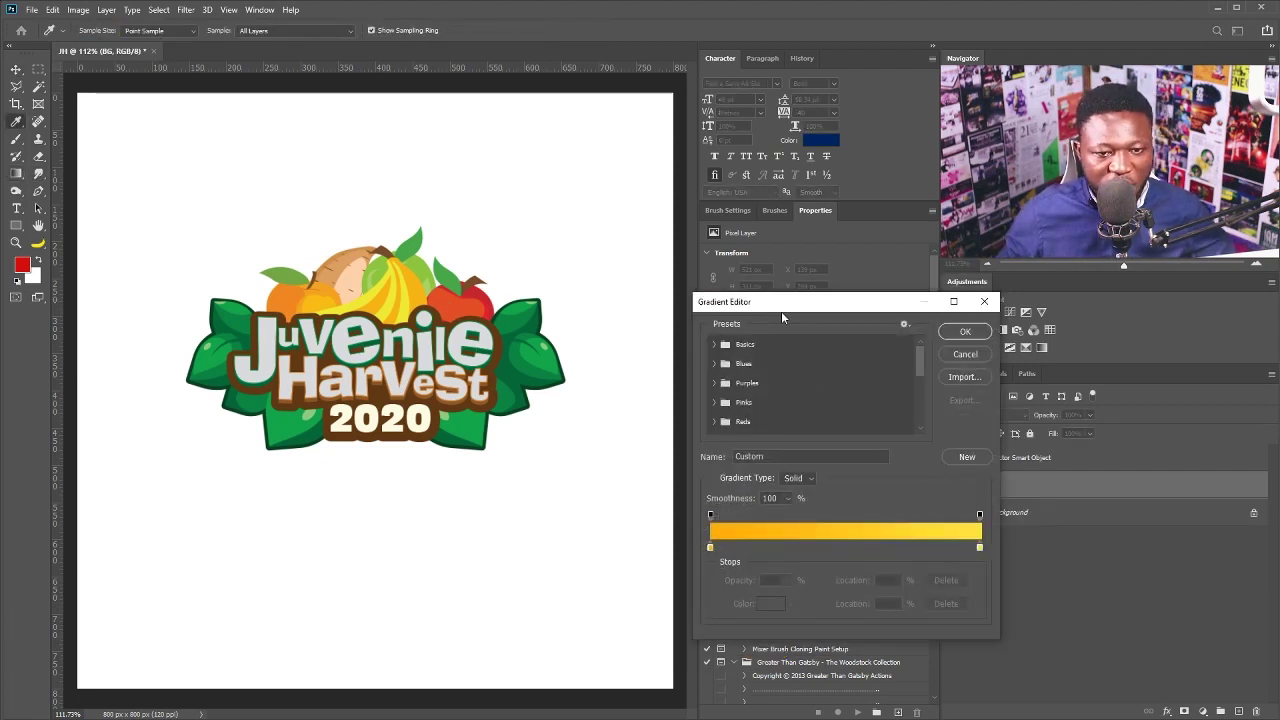
pyautogui.moveTo(782, 305); pyautogui.dragTo(579, 250)
pyautogui.doubleClick(514, 494)
pyautogui.write('00429c')
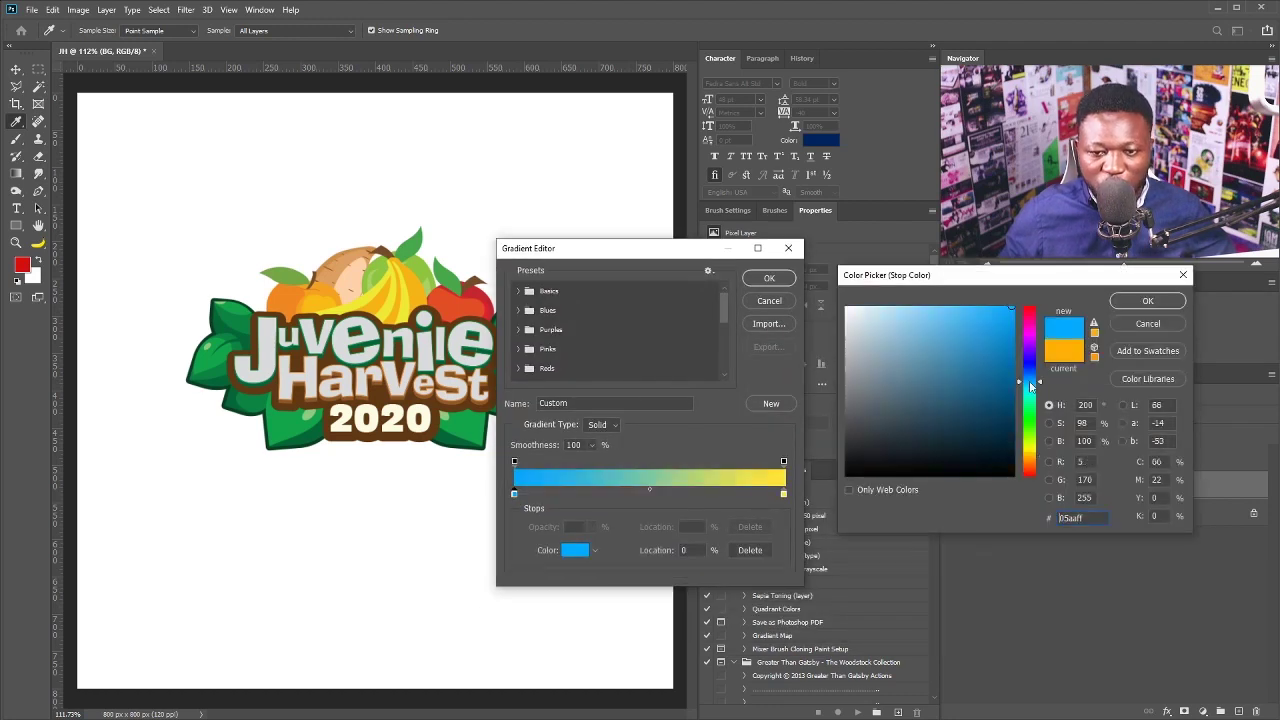
pyautogui.click(1148, 300)
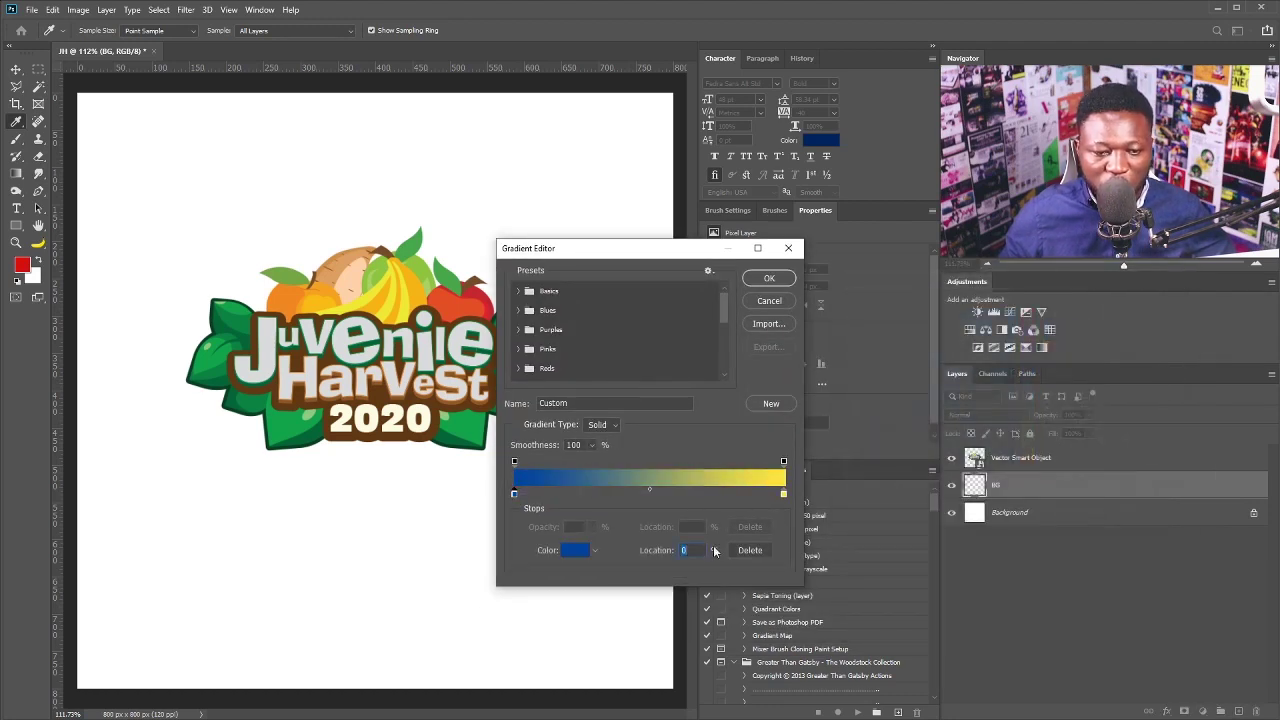
pyautogui.click(783, 493)
pyautogui.click(575, 550)
pyautogui.click(1132, 328)
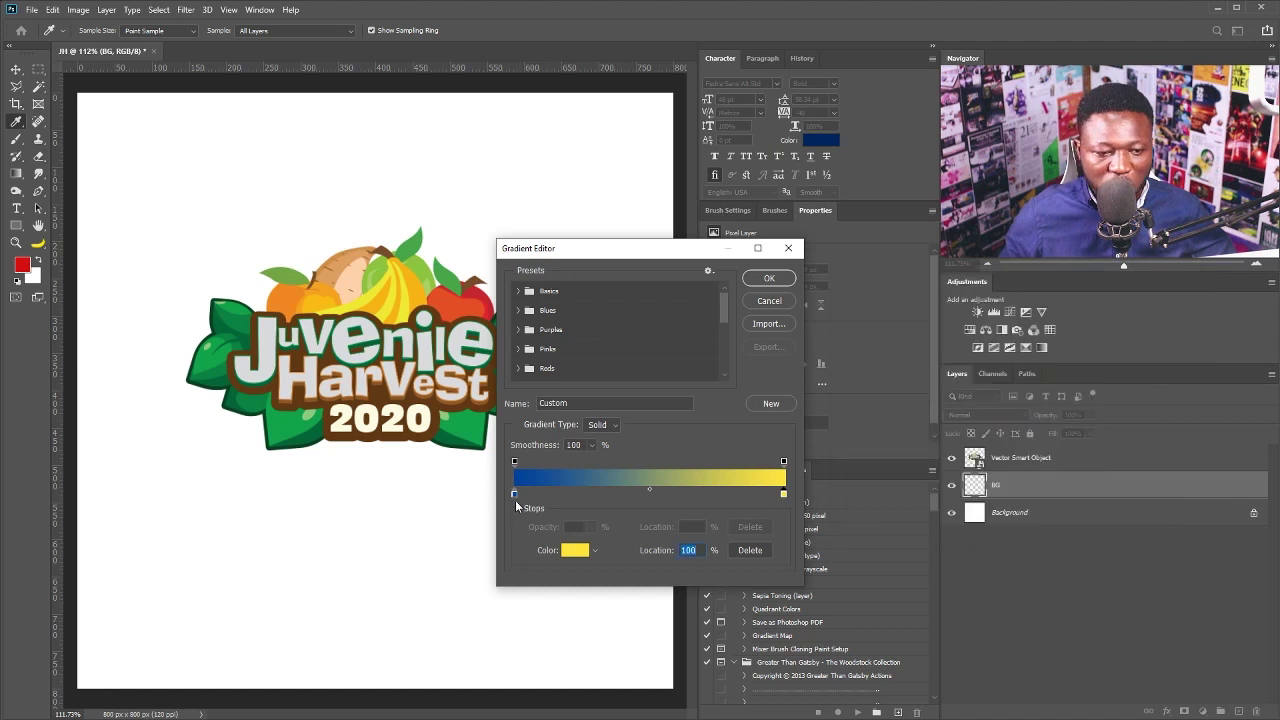
# - Replace the gradient's yellow end stop with a copy of the dark blue stop and set its color to 8dbbfa
pyautogui.click(515, 494)
pyautogui.click(578, 496)
pyautogui.moveTo(783, 495); pyautogui.dragTo(766, 532)
pyautogui.moveTo(579, 495); pyautogui.dragTo(796, 458)
pyautogui.click(572, 551)
pyautogui.click(930, 307)
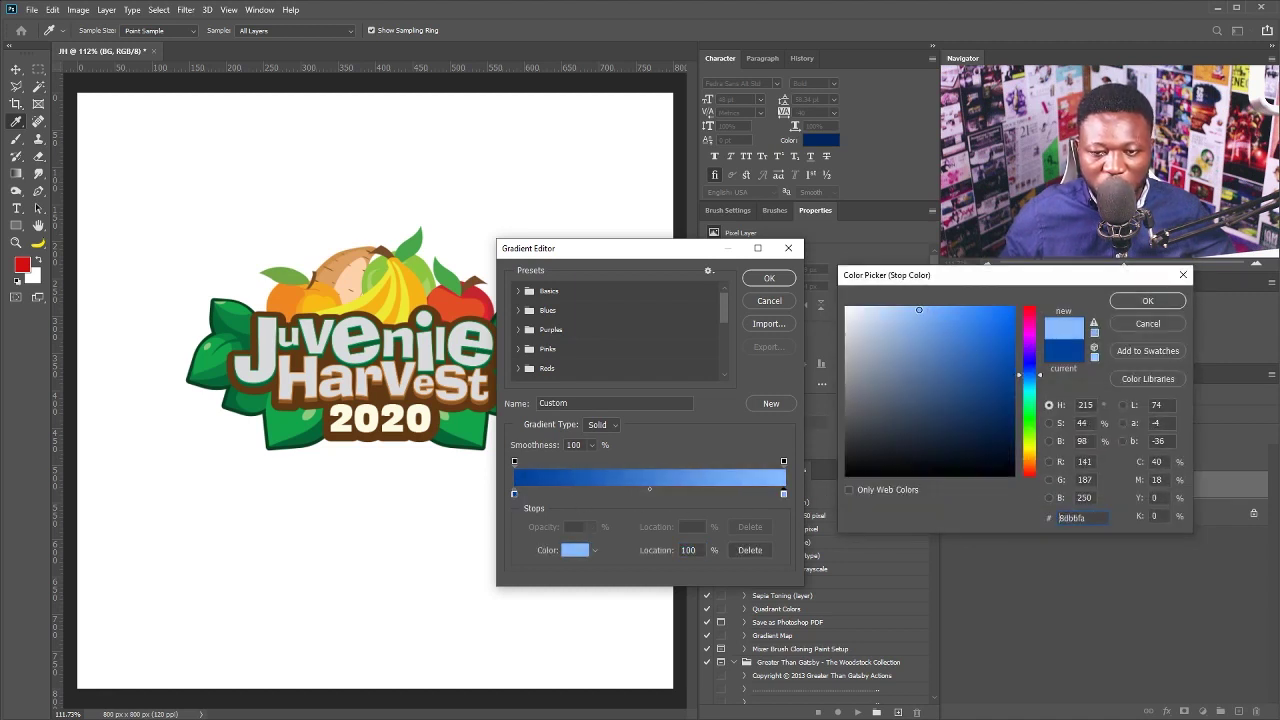
pyautogui.click(1148, 300)
# - Accept the gradient and fill the BG layer with it vertically, from dark blue above to light blue below
pyautogui.click(769, 278)
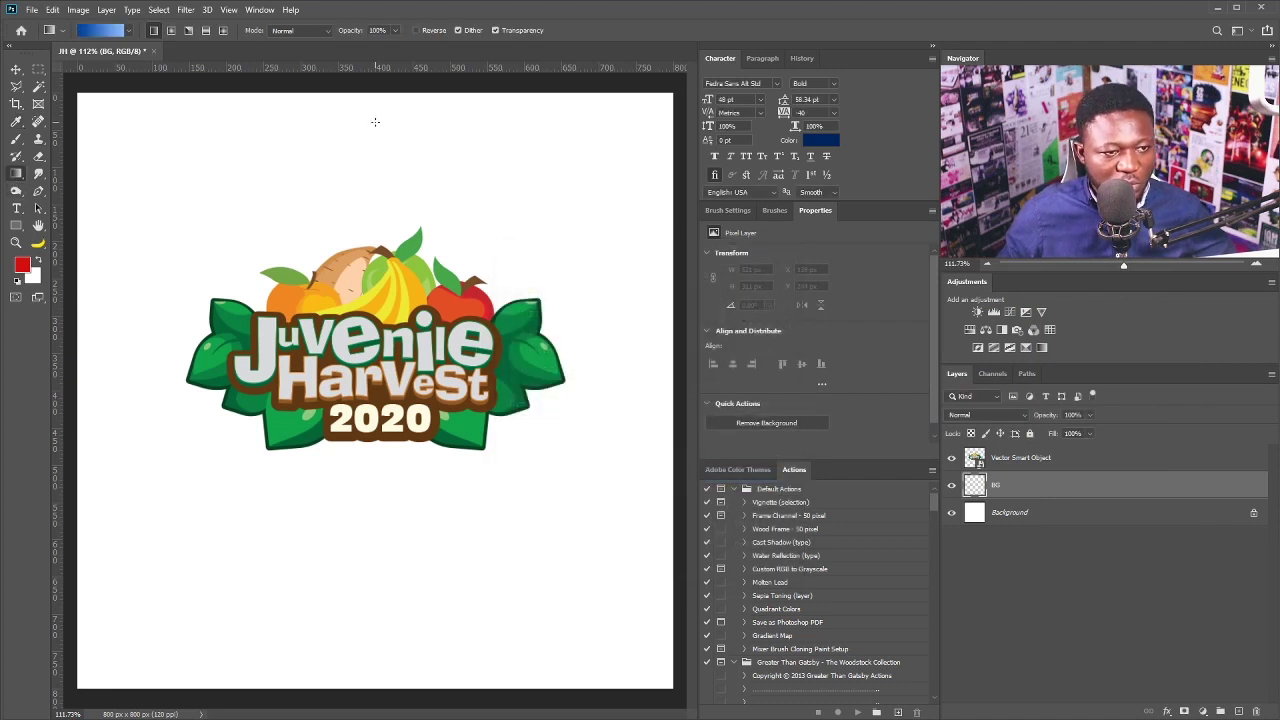
pyautogui.moveTo(375, 122); pyautogui.dragTo(381, 536)
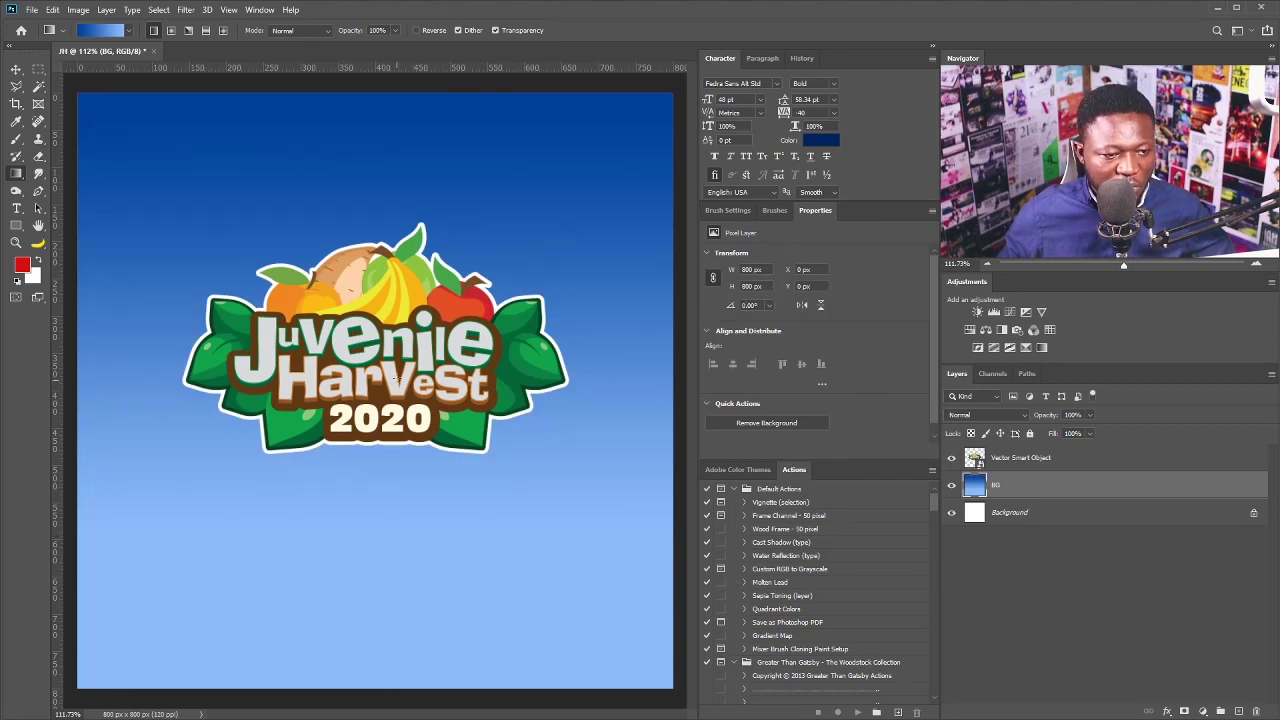
pyautogui.press('v')
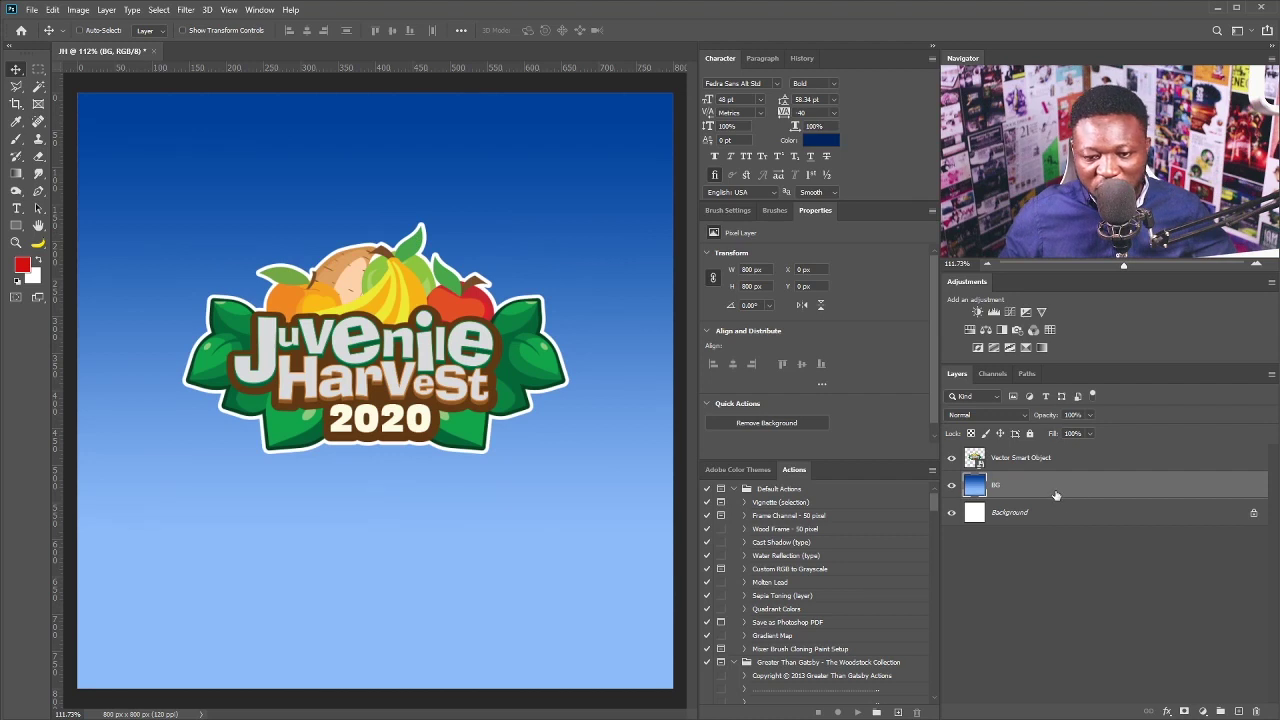
# - Add a new layer named White_Field above BG and fill it with the white background color
pyautogui.hotkey('ctrl', 'shift', 'n')
pyautogui.write('White_Field')
pyautogui.press('Return')
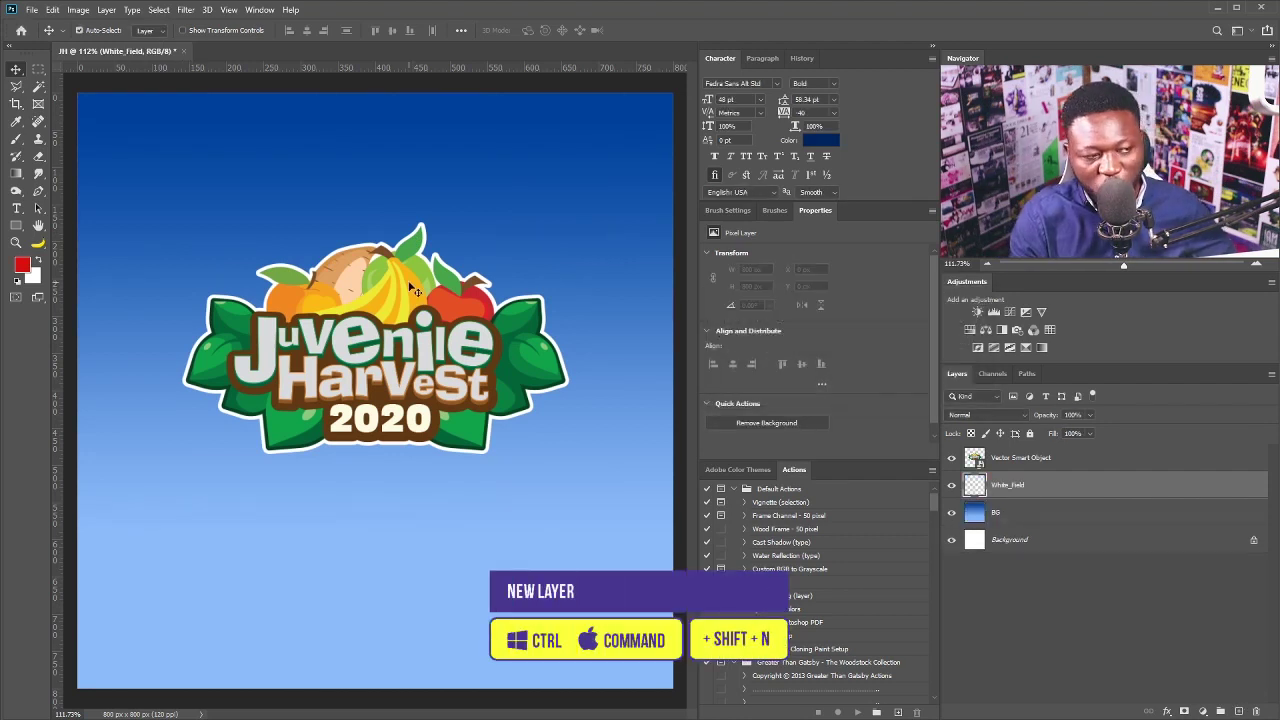
pyautogui.hotkey('ctrl', 'BackSpace')
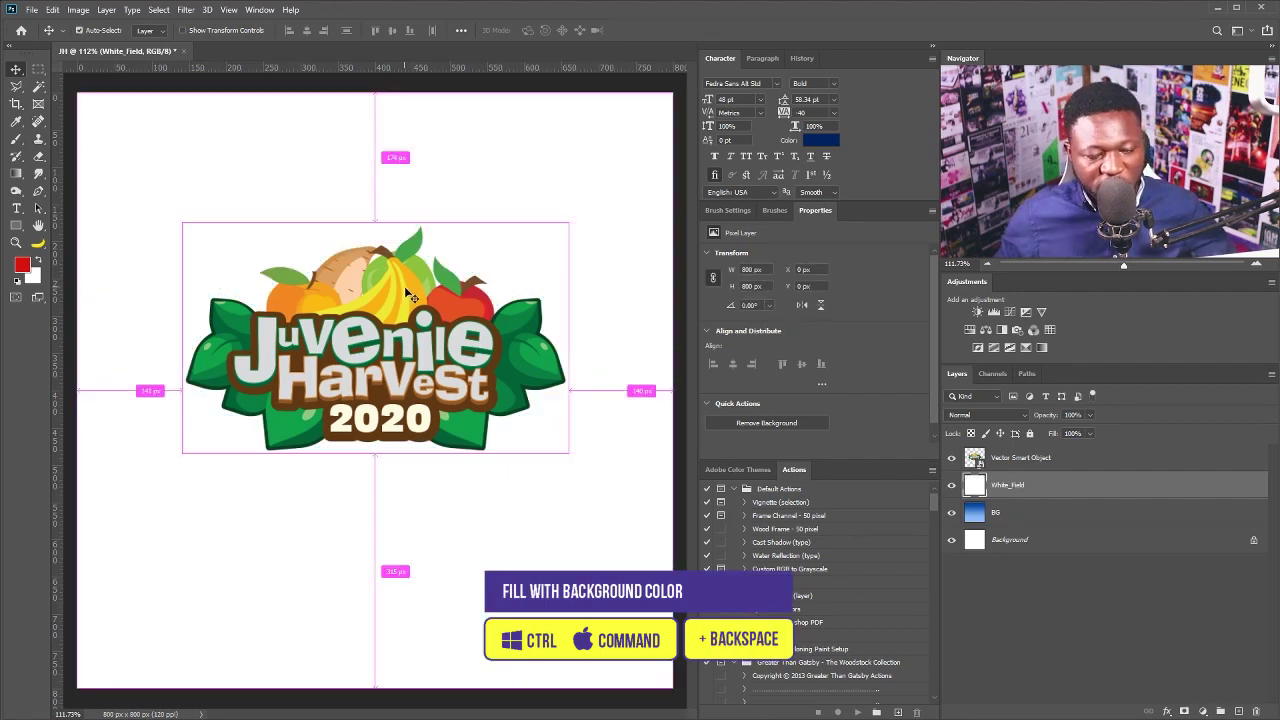
# - Move the white fill down about 275 px and fade its upper edge with a soft 500 px eraser
pyautogui.scroll(-3, 409, 286)
pyautogui.moveTo(430, 253); pyautogui.dragTo(426, 386)
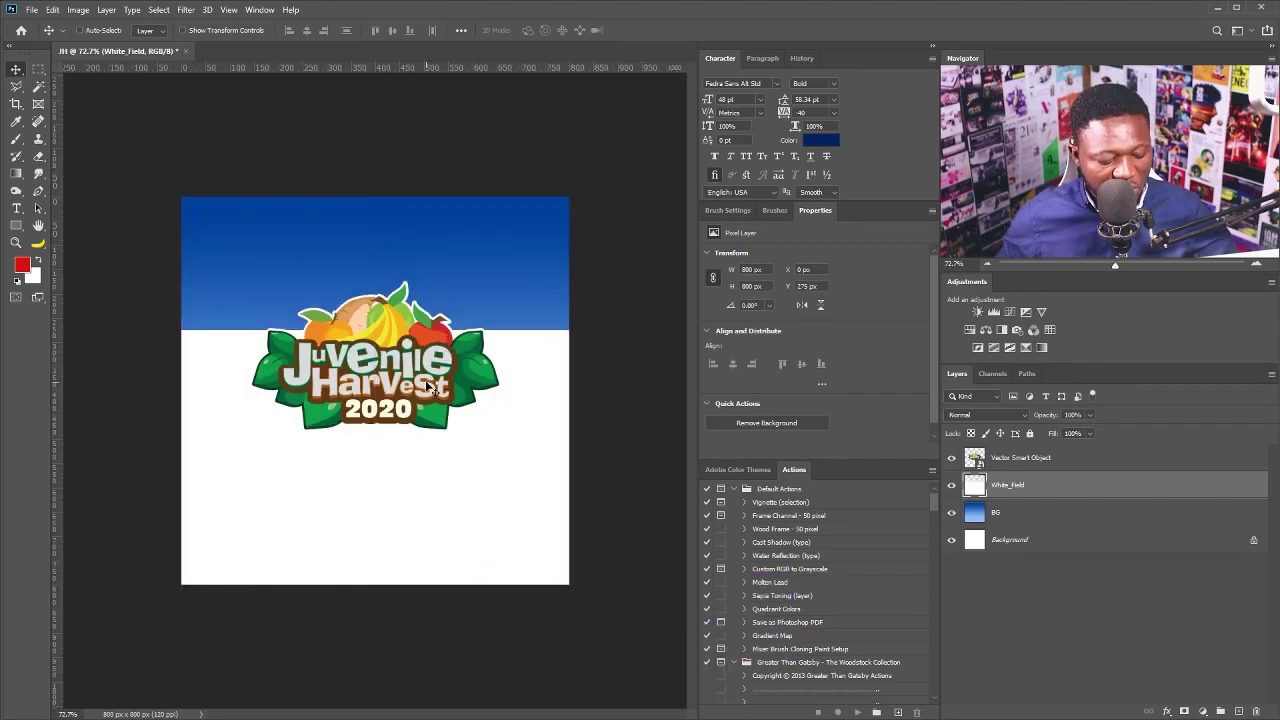
pyautogui.press('e')
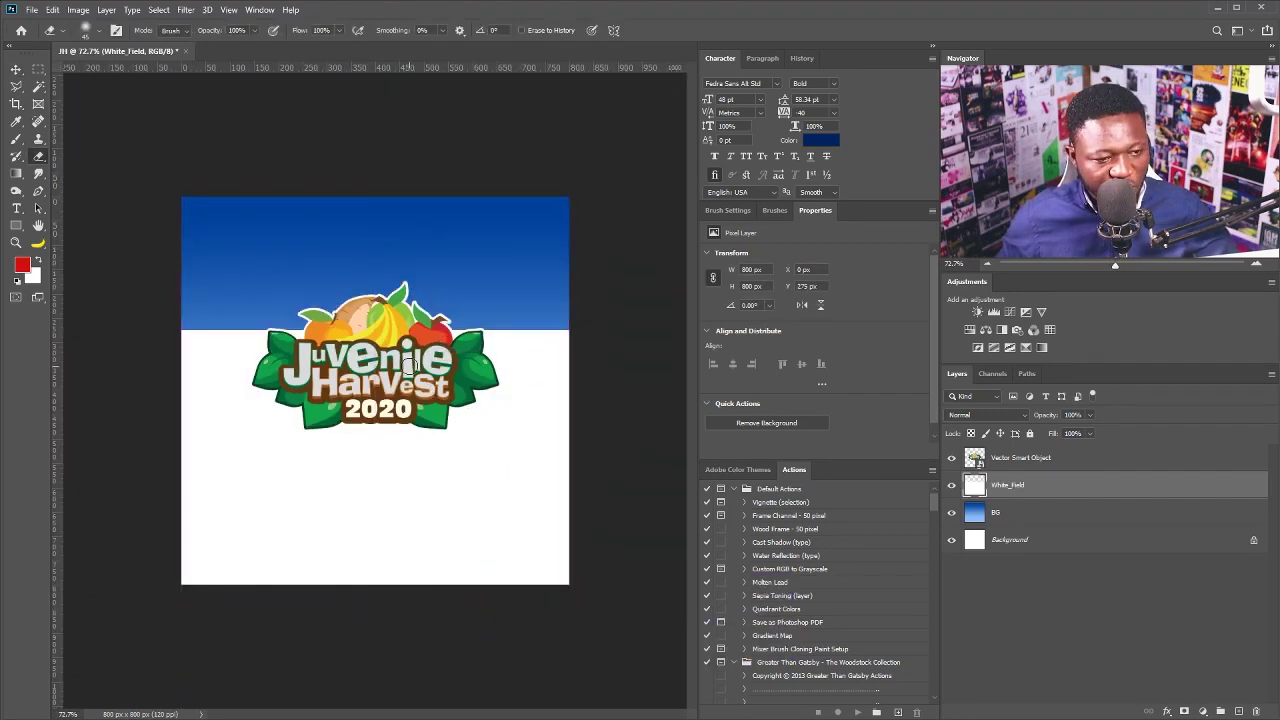
pyautogui.press(']')
pyautogui.press(']')
pyautogui.press(']')
pyautogui.press(']')
pyautogui.press(']')
pyautogui.press(']')
pyautogui.moveTo(157, 314)
pyautogui.mouseDown()
pyautogui.moveTo(500, 314)
pyautogui.moveTo(160, 287)
pyautogui.mouseUp()
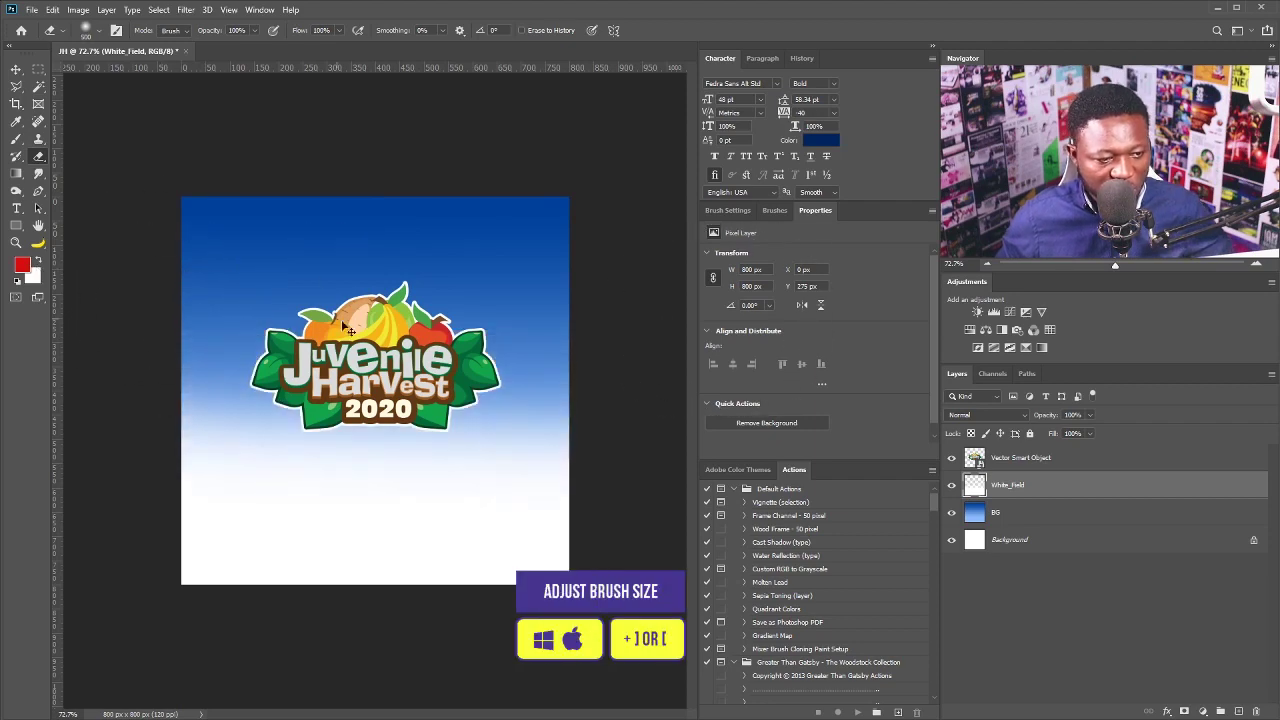
# - Rename the Vector Smart Object layer as Theme
pyautogui.scroll(3, 375, 392)
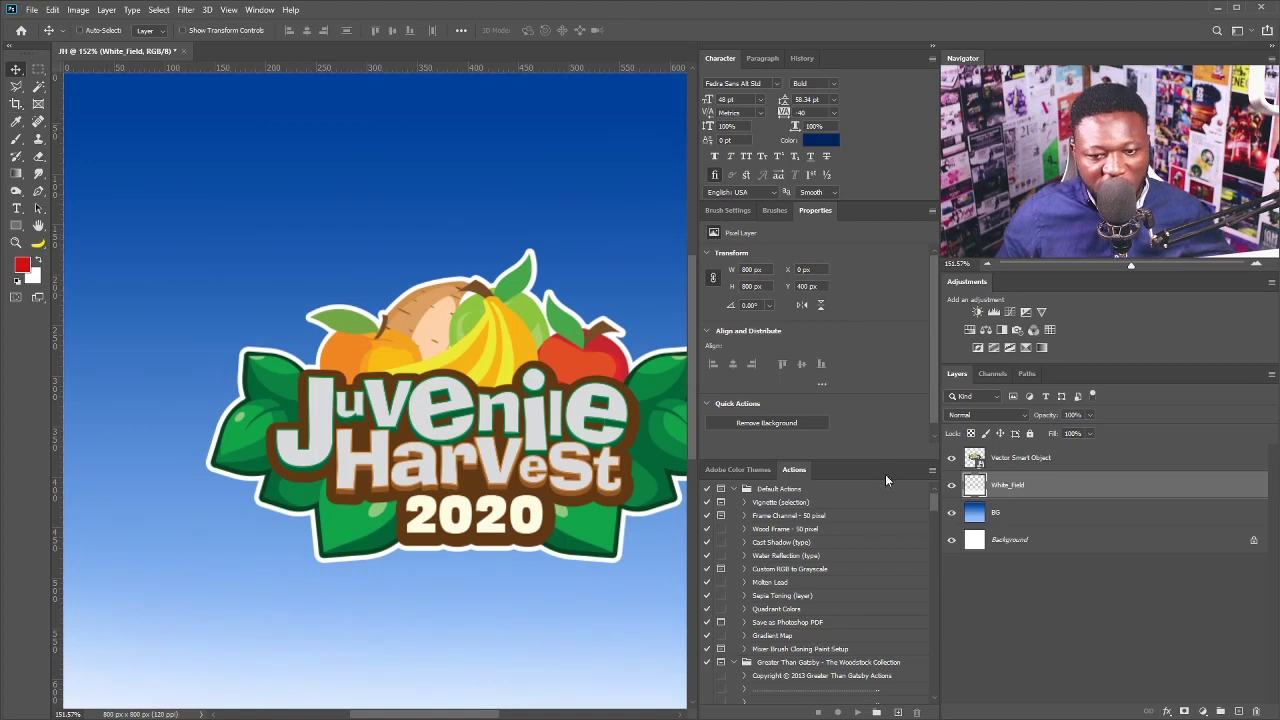
pyautogui.click(1008, 460)
pyautogui.doubleClick(1024, 458)
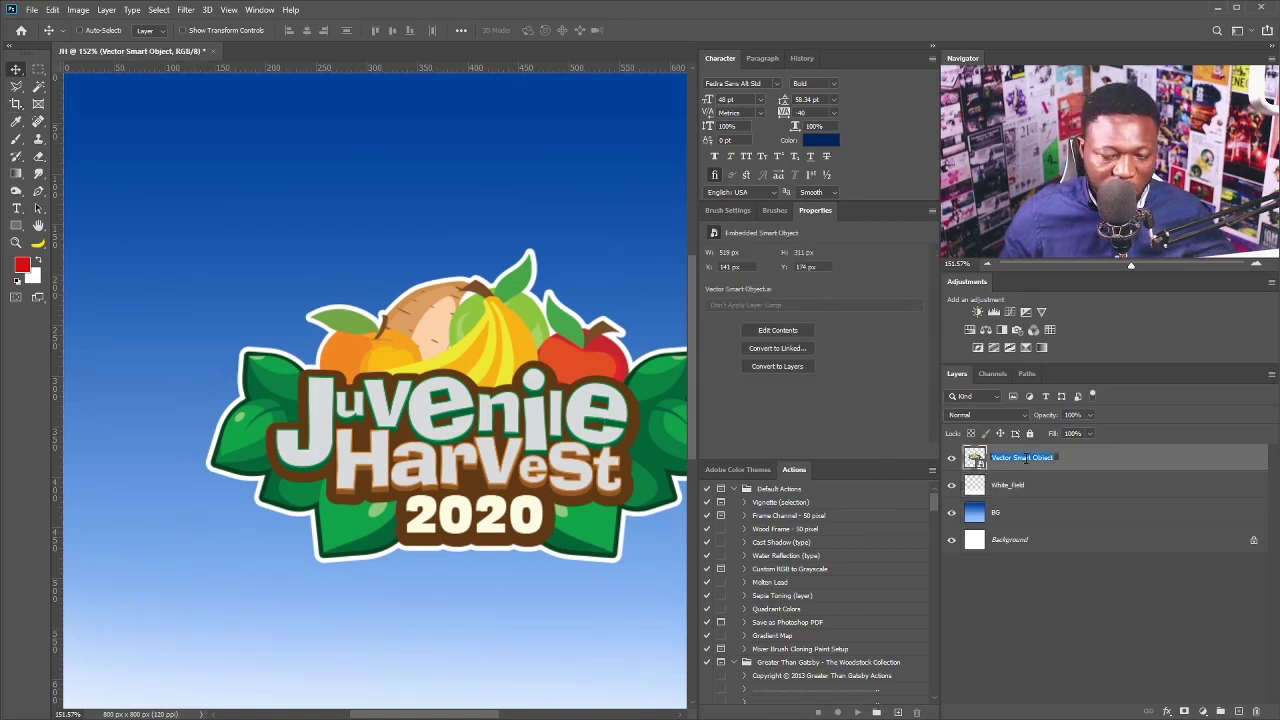
pyautogui.write('Theme')
# - Select all the letters of the word Juvenile on the Theme layer with the Magic Wand
pyautogui.click(45, 89)
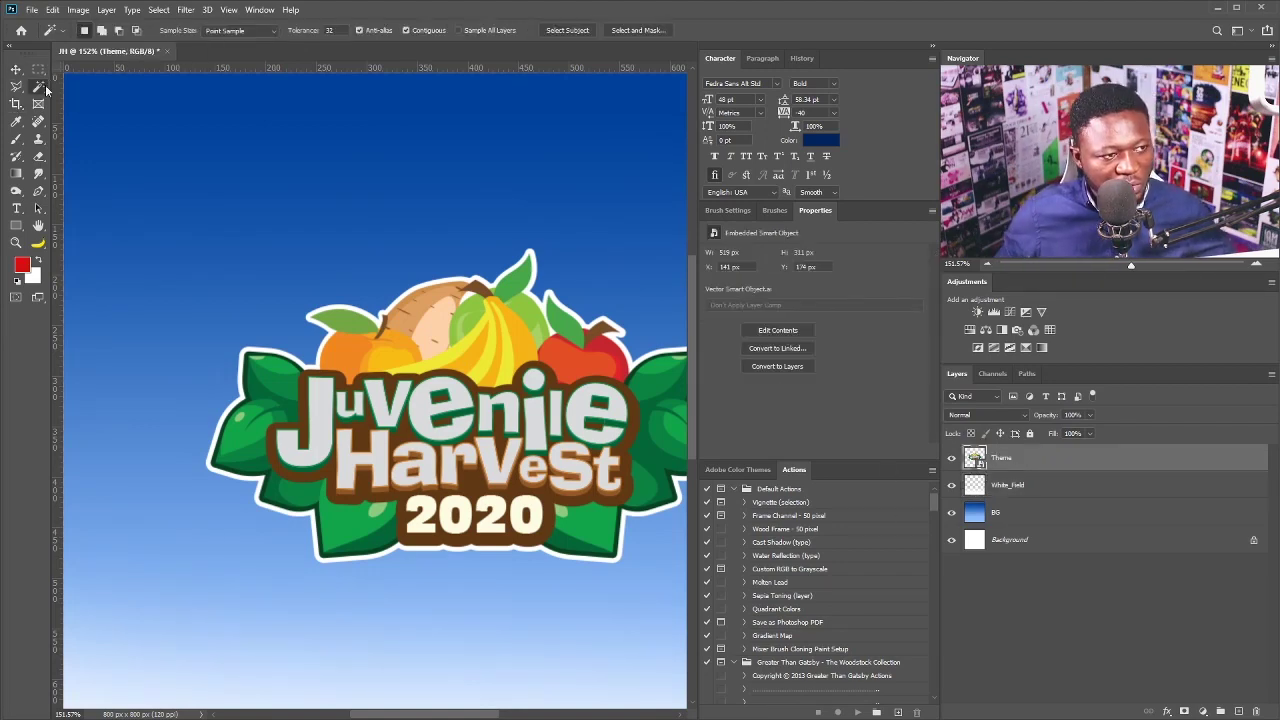
pyautogui.scroll(2, 300, 395)
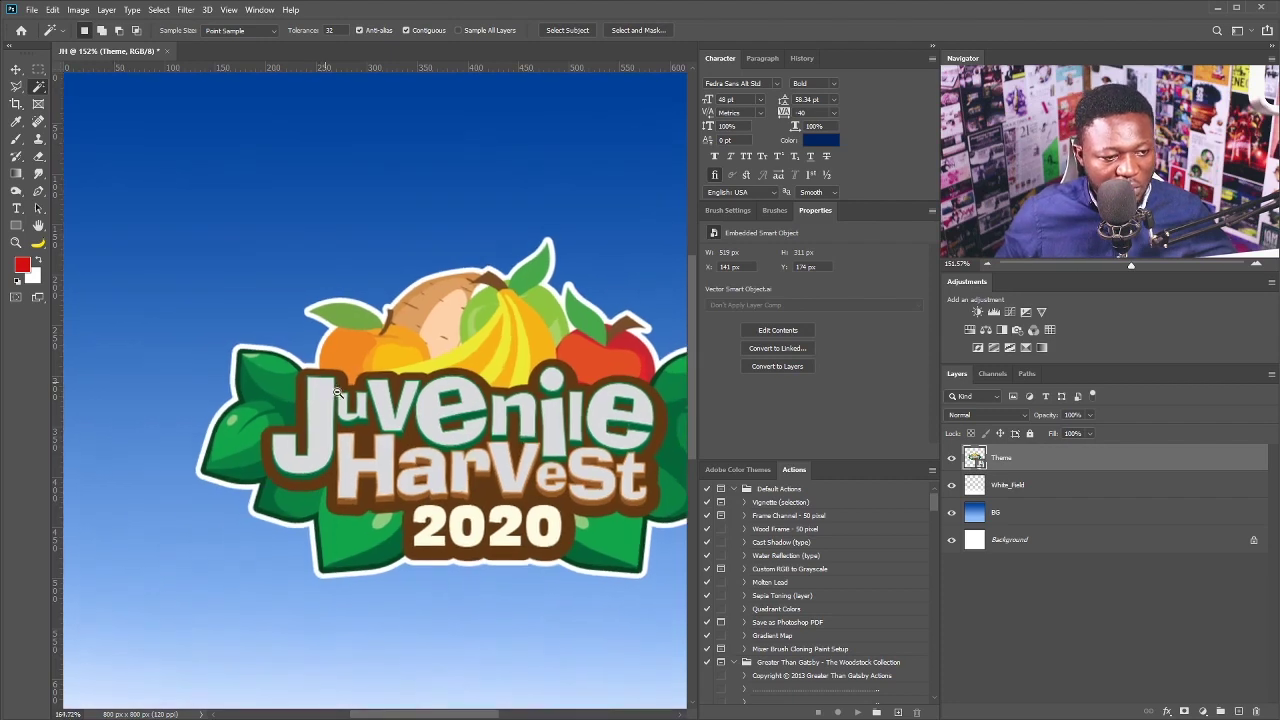
pyautogui.click(318, 398)
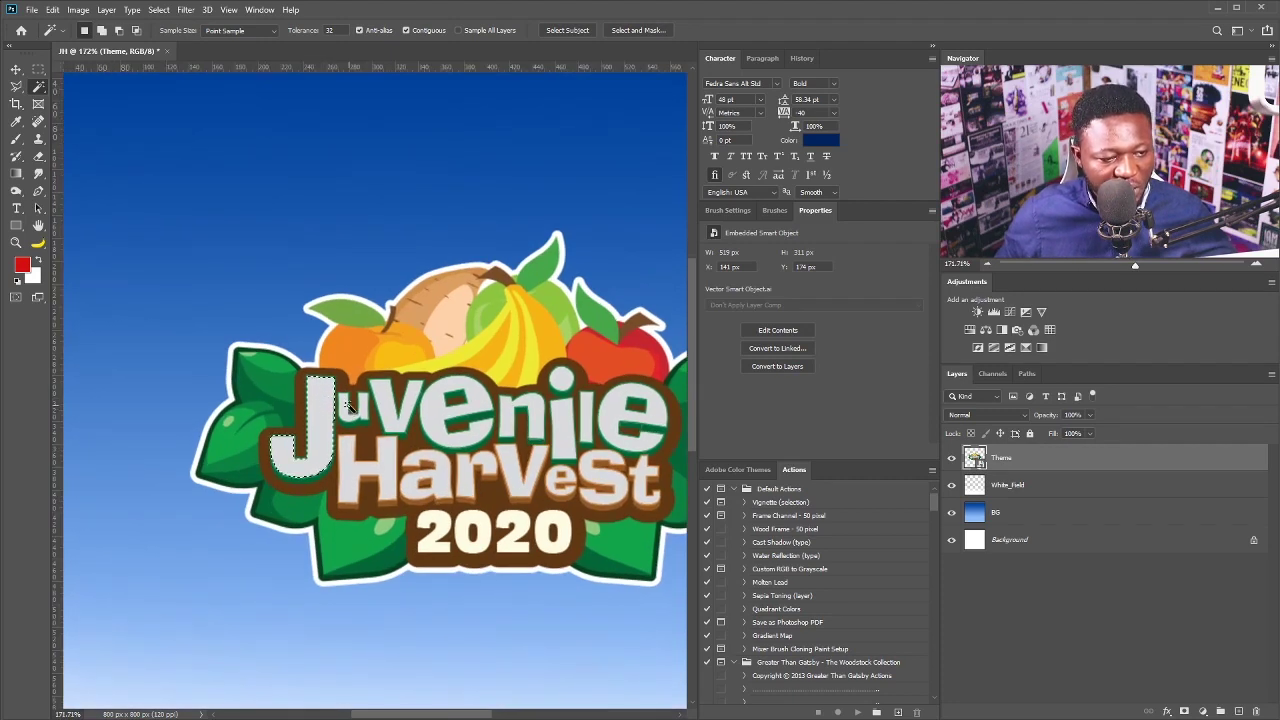
pyautogui.keyDown('shift'); pyautogui.click(344, 405); pyautogui.keyUp('shift')
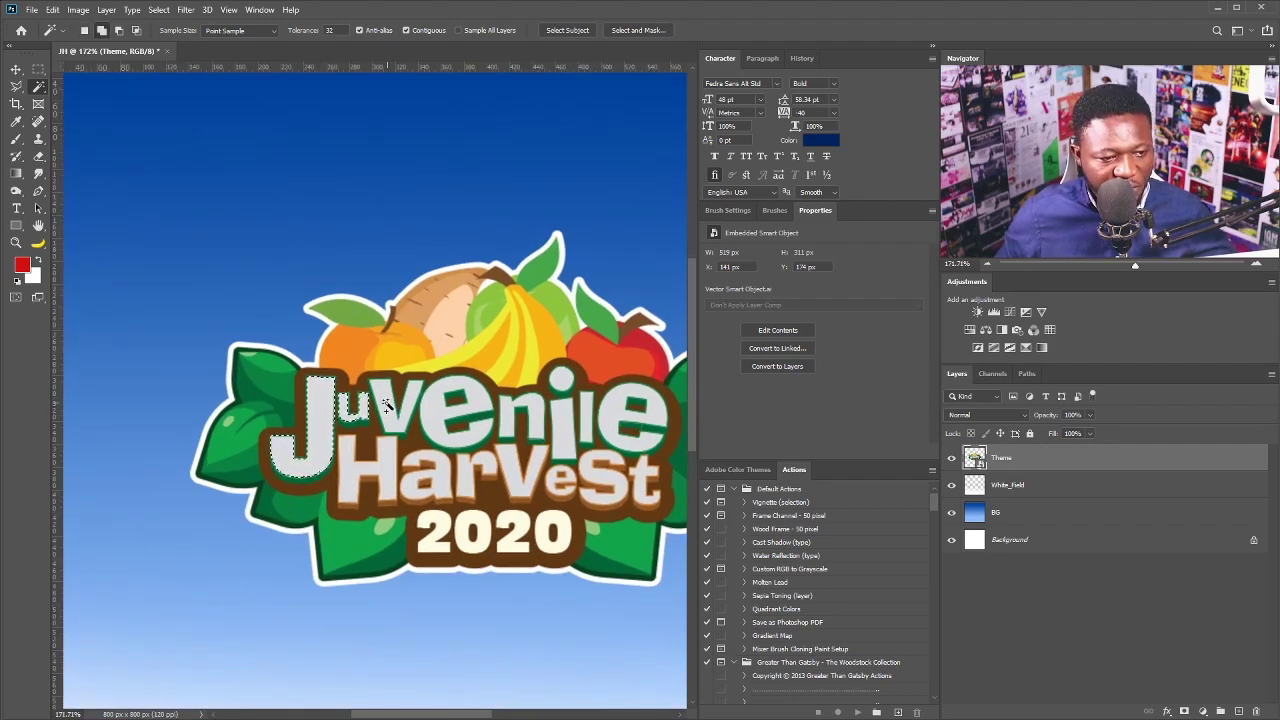
pyautogui.hscroll(3, 534, 405)
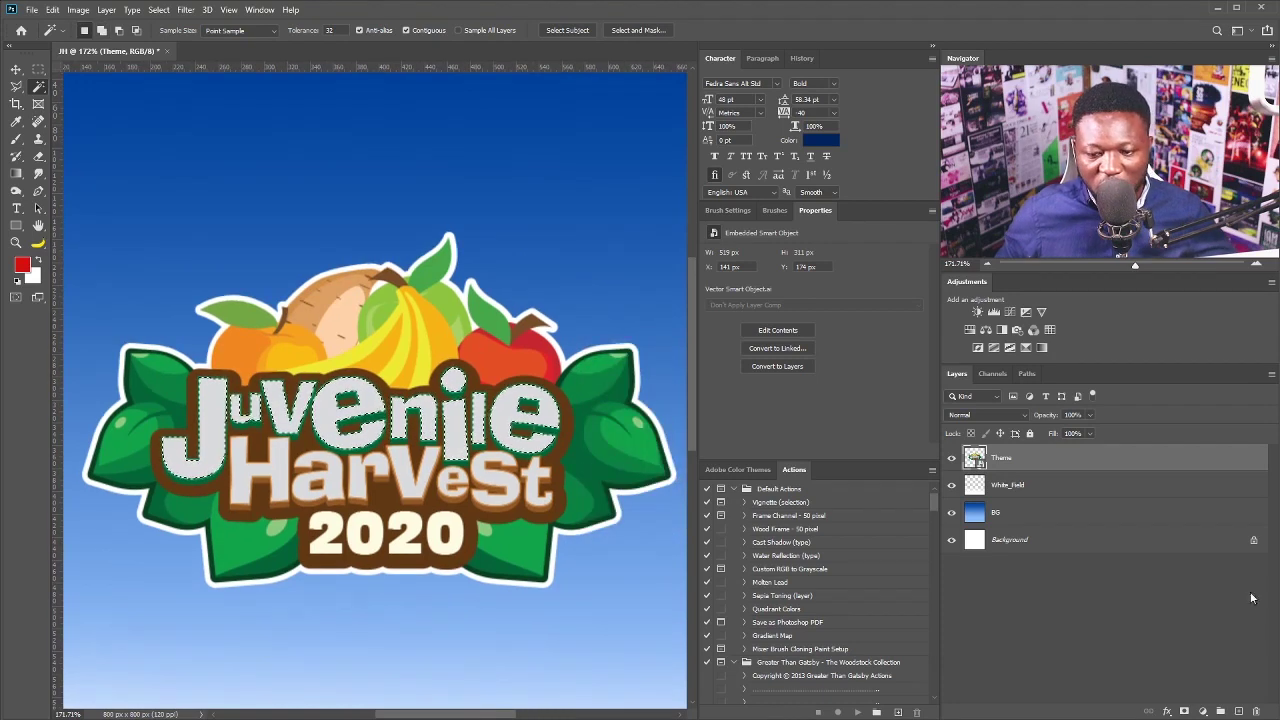
# - Add a new layer named J_Fill above the Theme layer, keeping the lettering selection active
pyautogui.hotkey('ctrl', 'shift', 'n')
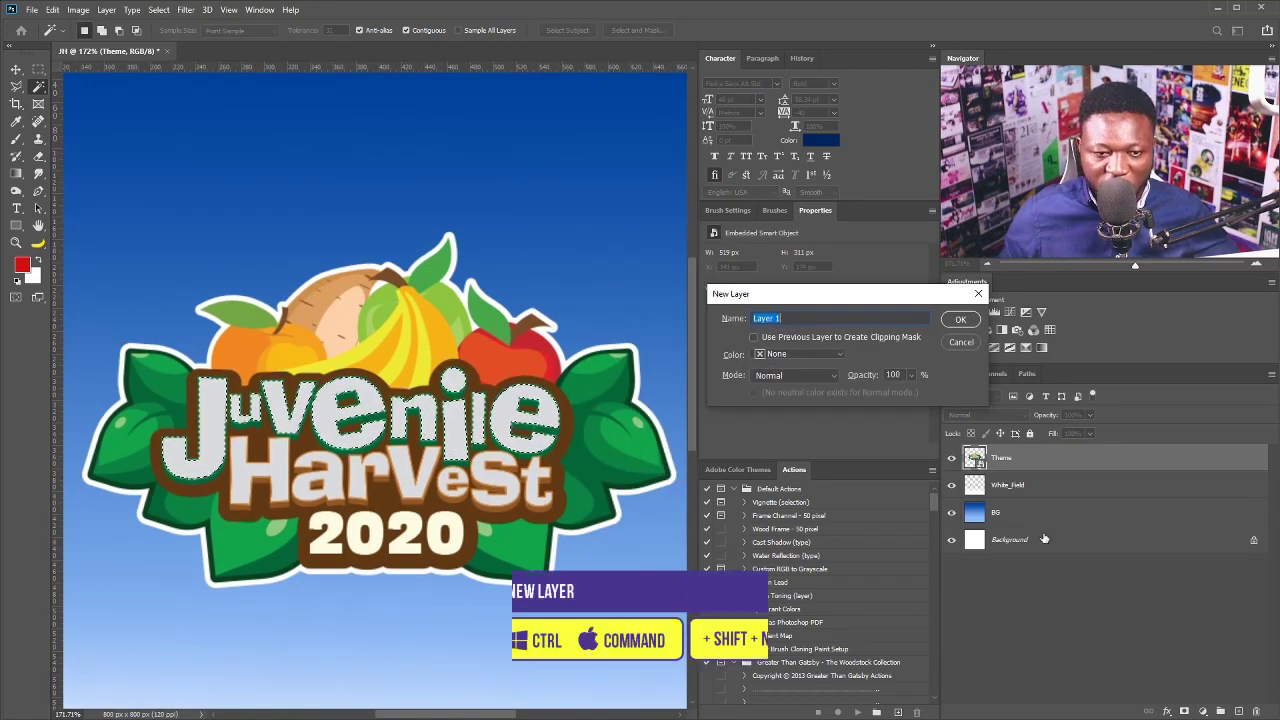
pyautogui.write('J_Fill')
pyautogui.press('Return')
# - Sample the dark green 056839 from a leaf as foreground color and fill the selected Juvenile letters on J_Fill
pyautogui.press('i')
pyautogui.click(20, 265)
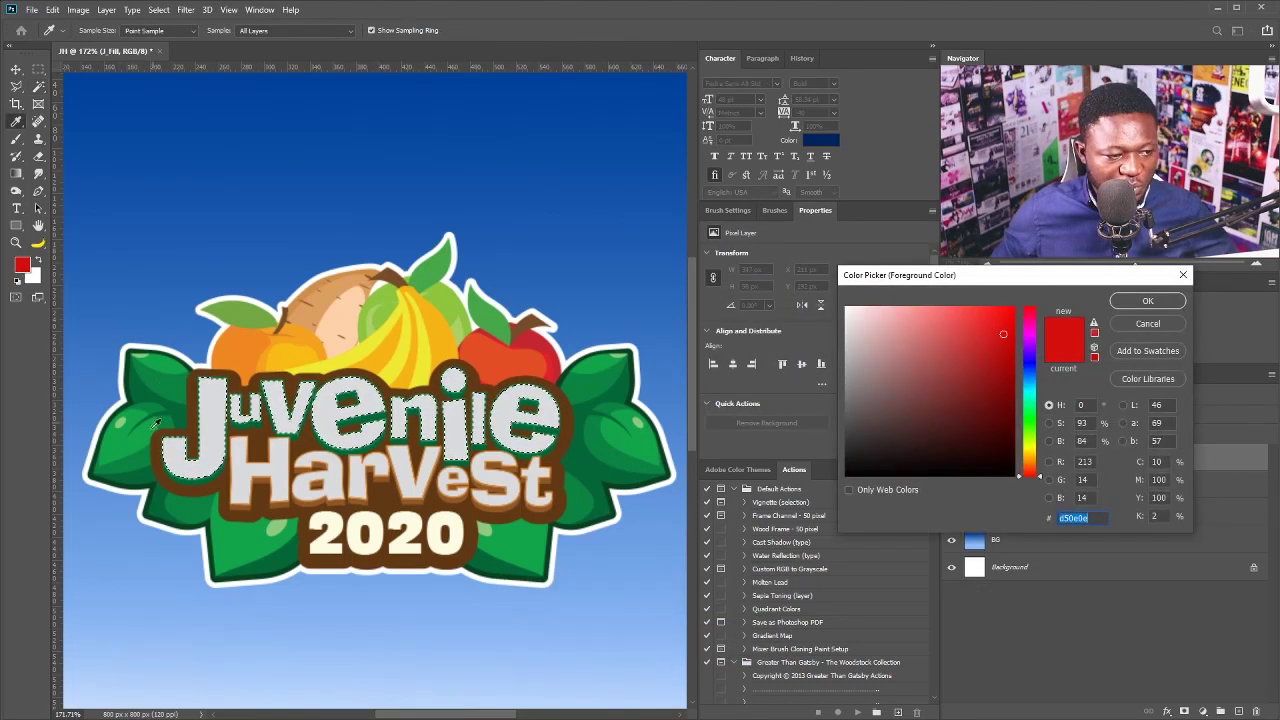
pyautogui.click(143, 381)
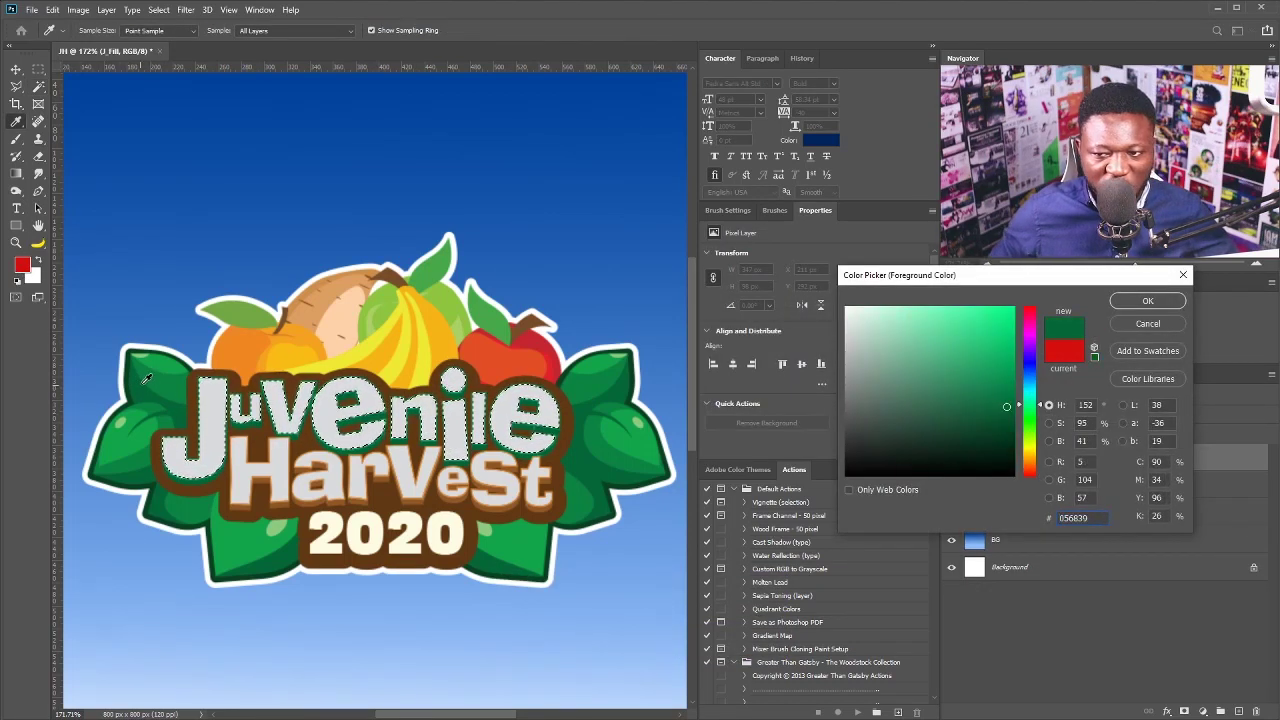
pyautogui.click(143, 381)
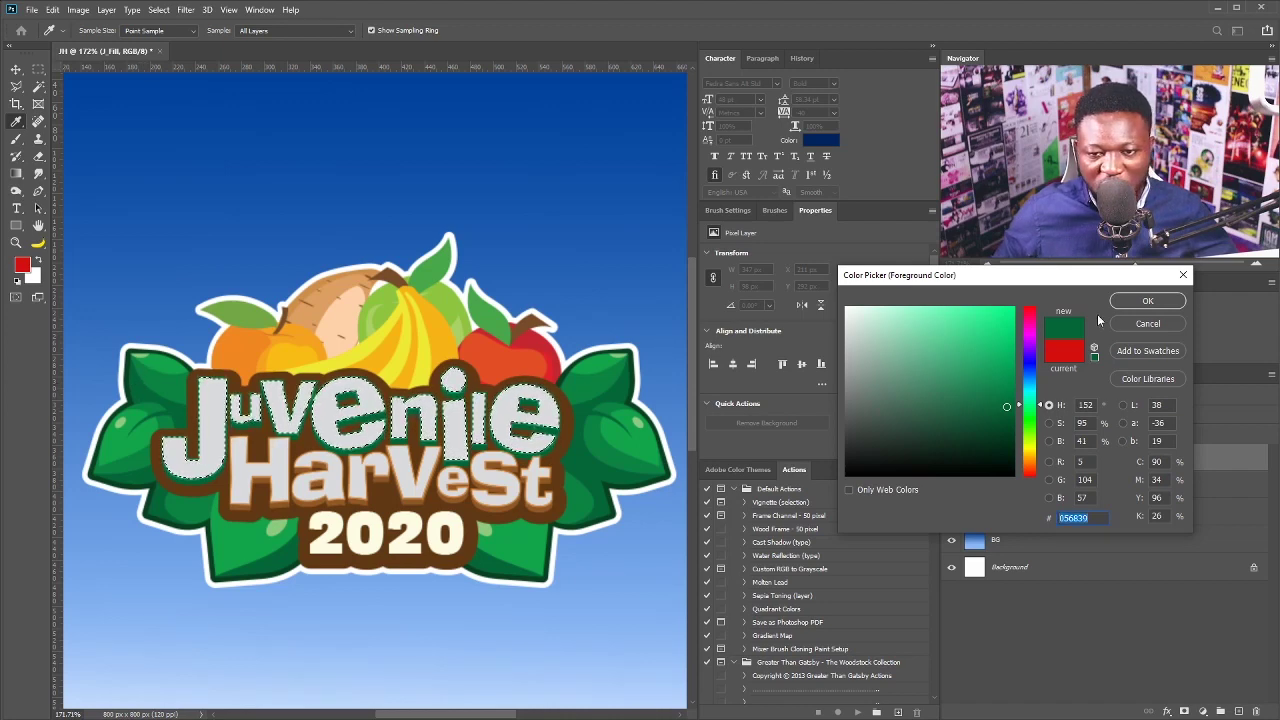
pyautogui.click(1148, 301)
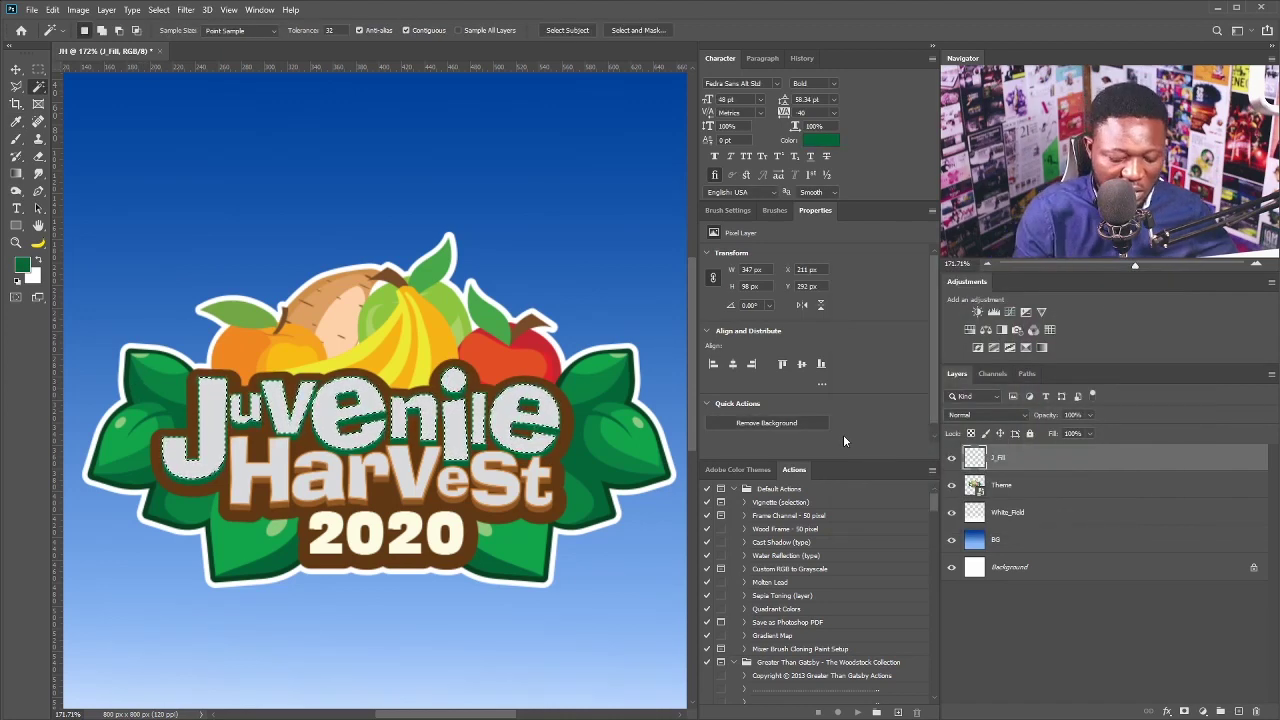
pyautogui.hotkey('alt', 'BackSpace')
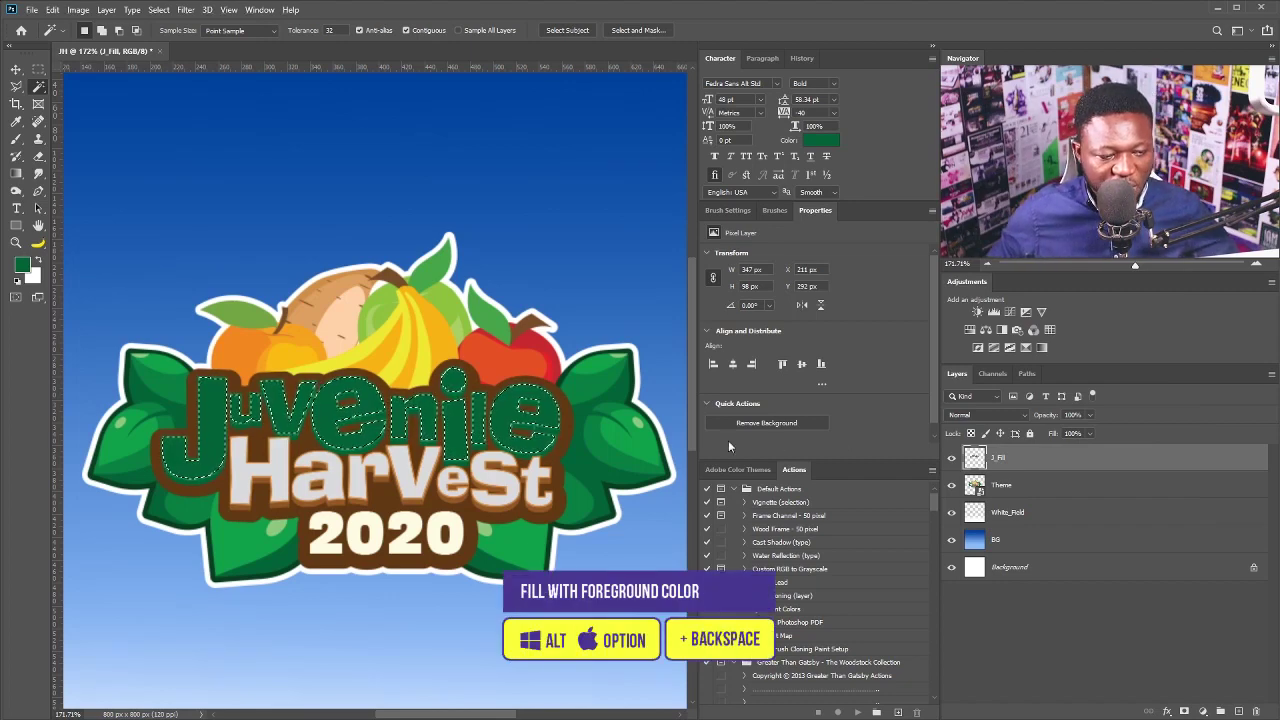
# - Add a new layer named Stroke_F above J_Fill
pyautogui.hotkey('ctrl', 'shift', 'n')
pyautogui.write('Stroke_F')
pyautogui.press('Return')
# - Sample the lighter leaf green 12a44a as foreground color and fill the selected letters on Stroke_F
pyautogui.click(22, 265)
pyautogui.moveTo(1057, 280); pyautogui.dragTo(811, 340)
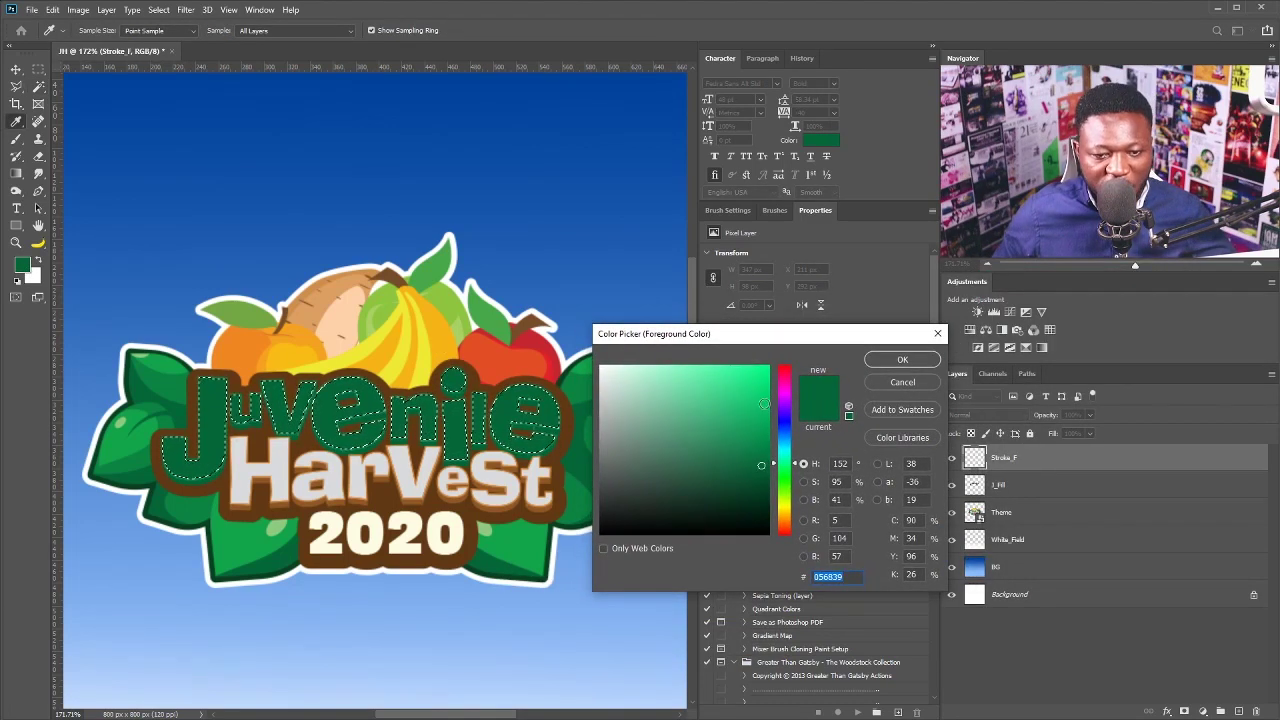
pyautogui.click(537, 525)
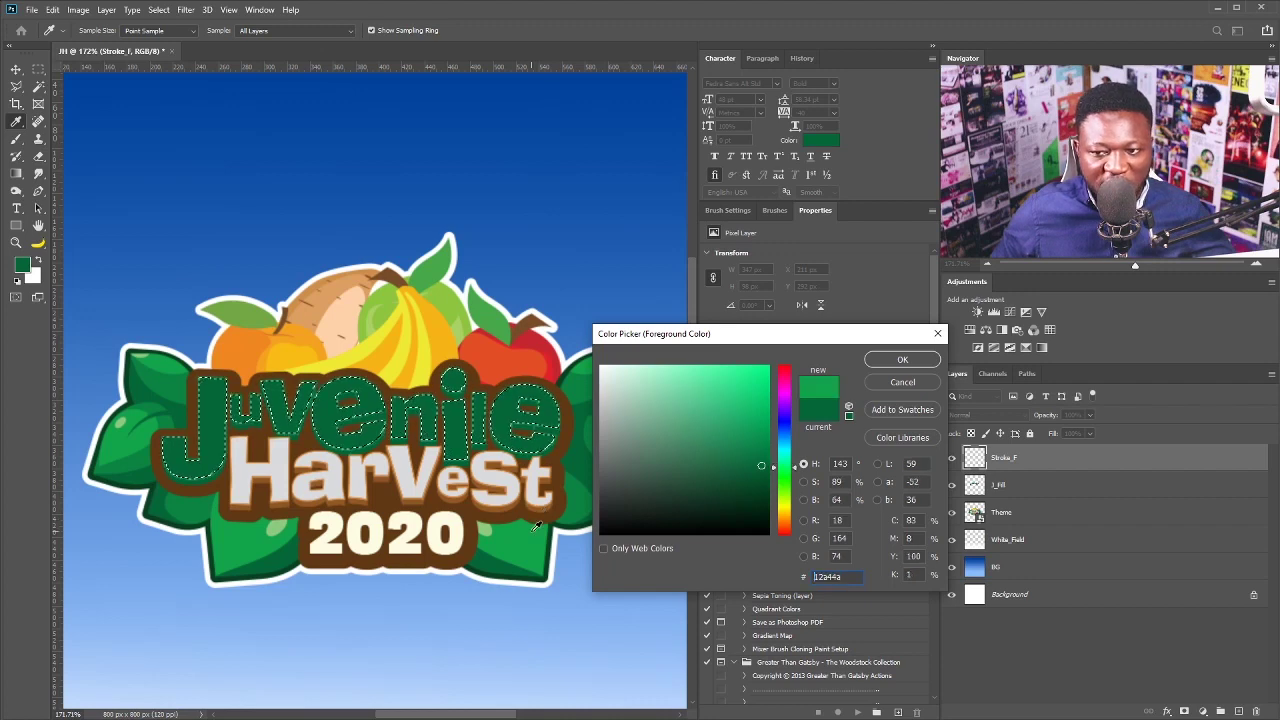
pyautogui.moveTo(537, 545); pyautogui.dragTo(532, 538)
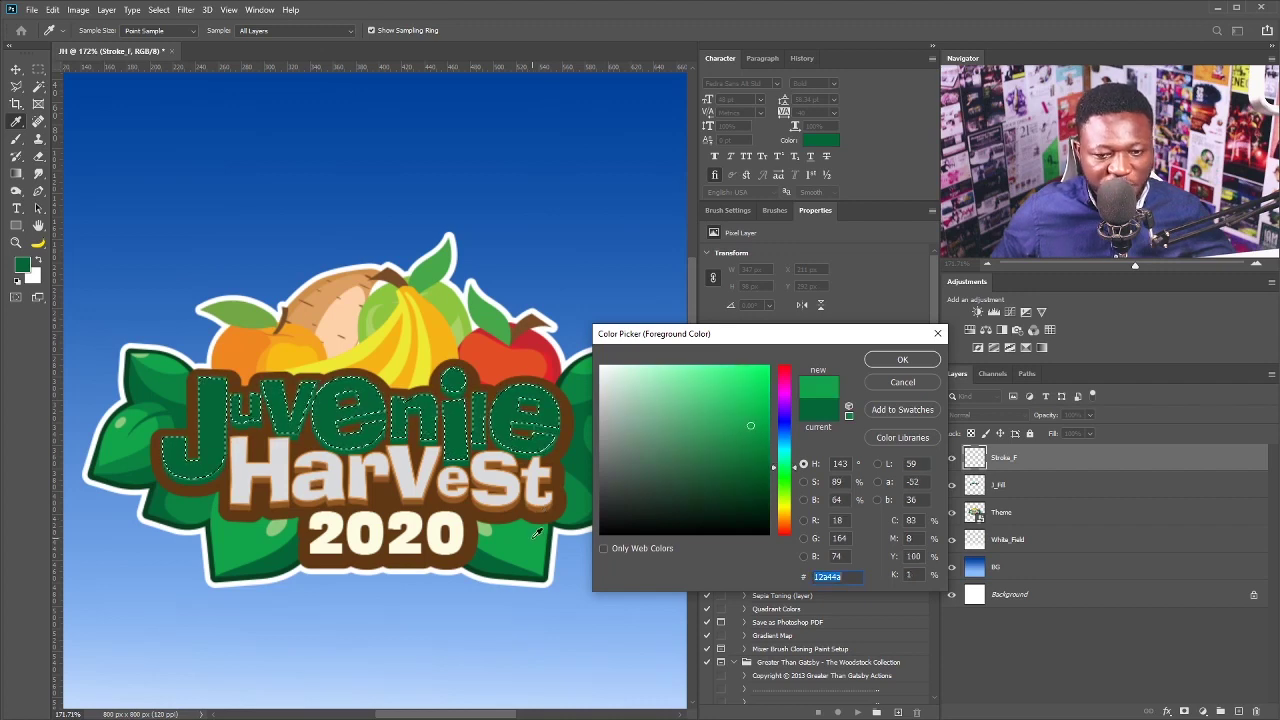
pyautogui.click(903, 360)
pyautogui.hotkey('alt', 'BackSpace')
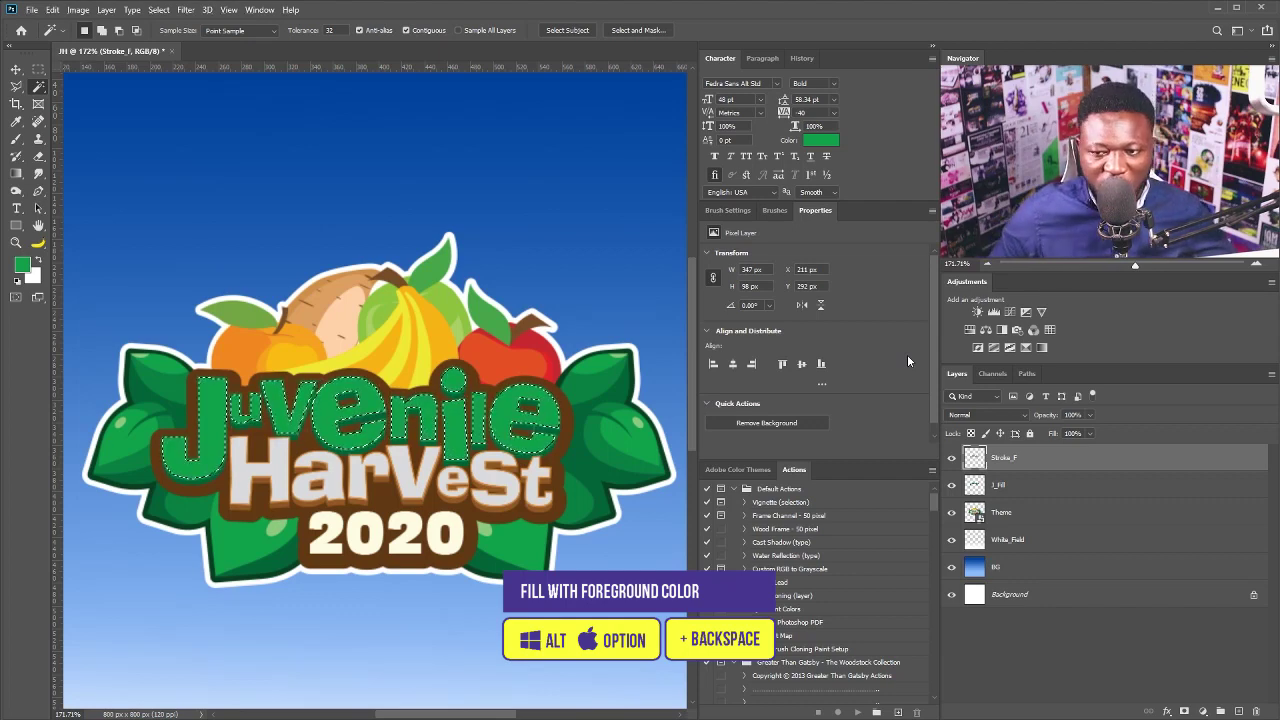
# - Contract the Juvenile selection by 2 pixels, delete the inner fill on Stroke_F to leave a thin outline, and deselect
pyautogui.click(159, 10)
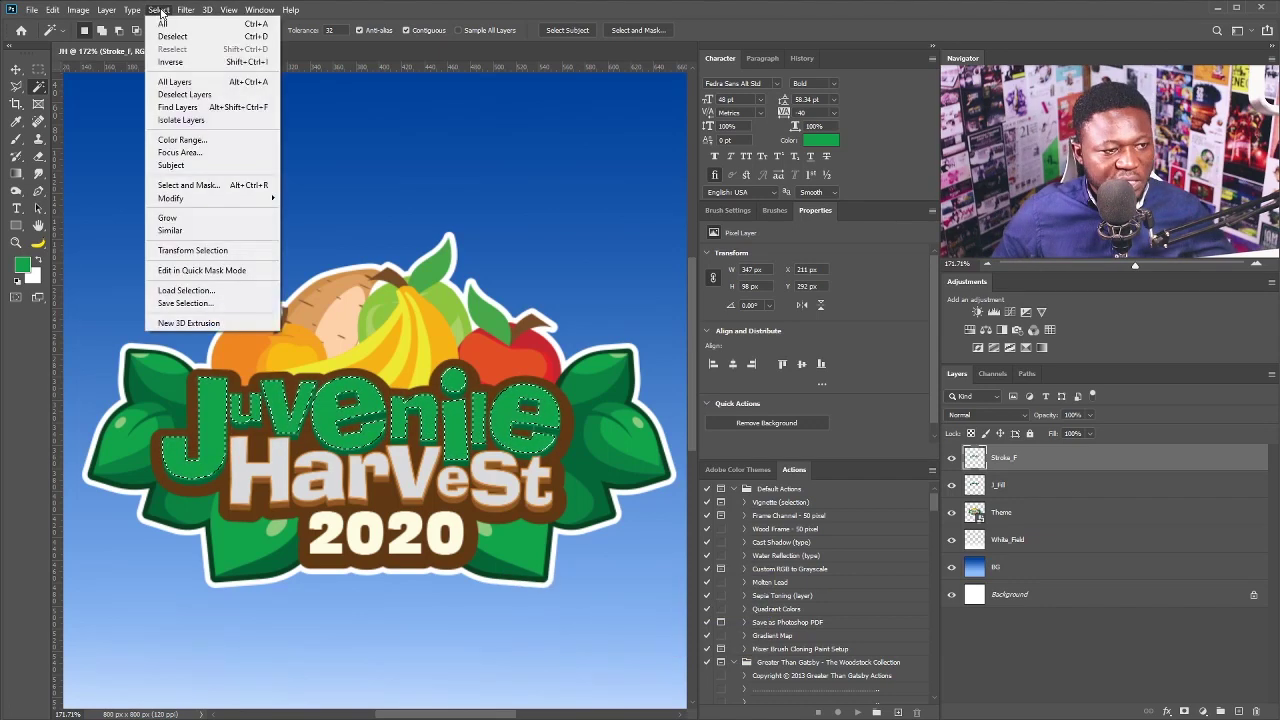
pyautogui.moveTo(255, 198)
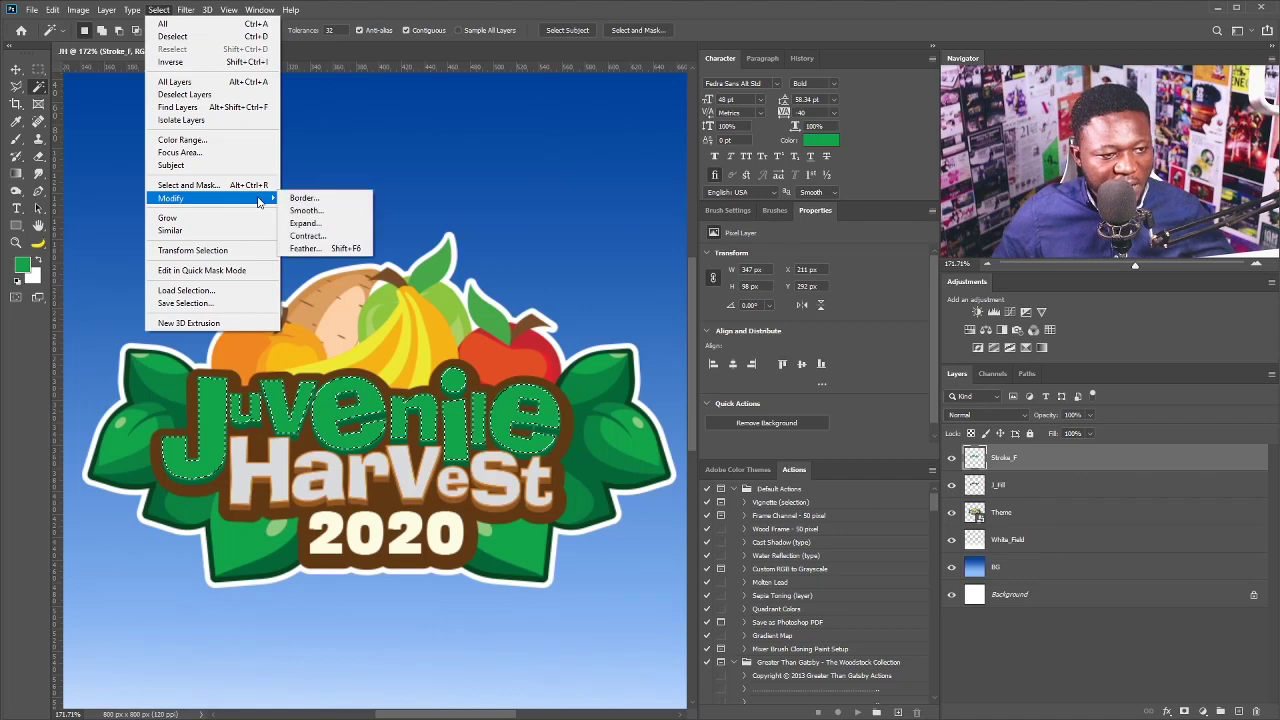
pyautogui.click(312, 240)
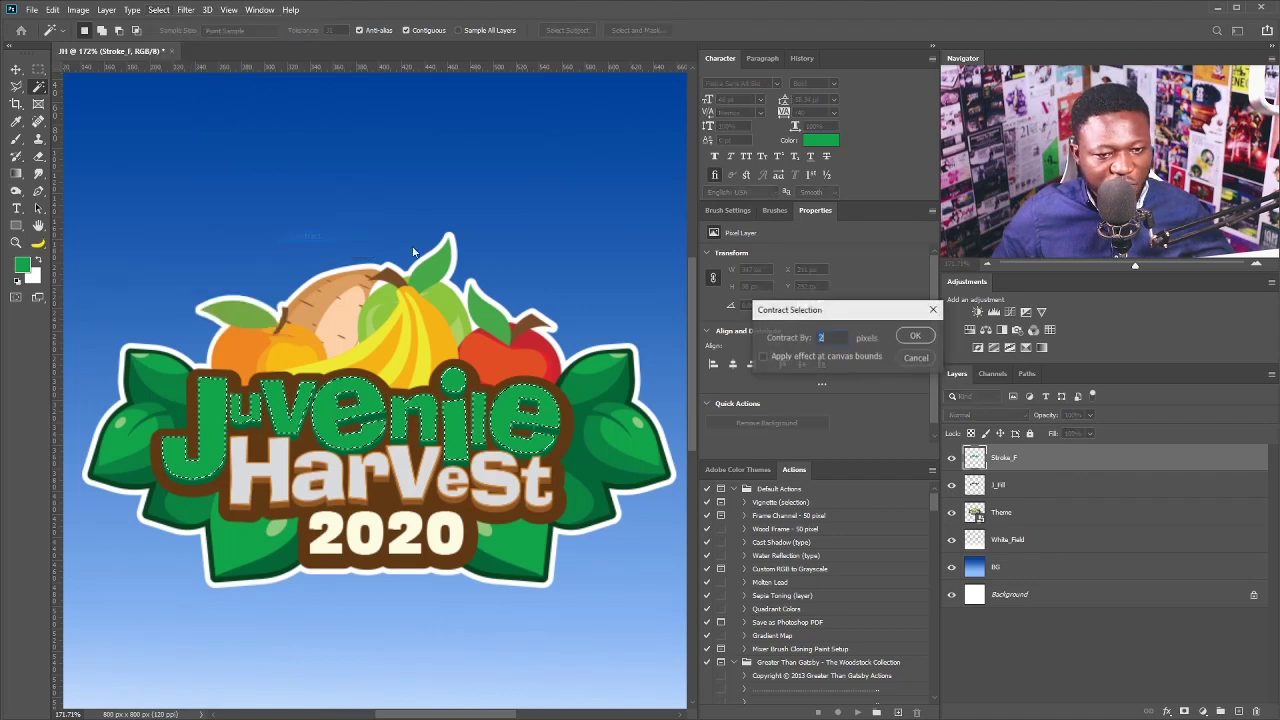
pyautogui.click(911, 339)
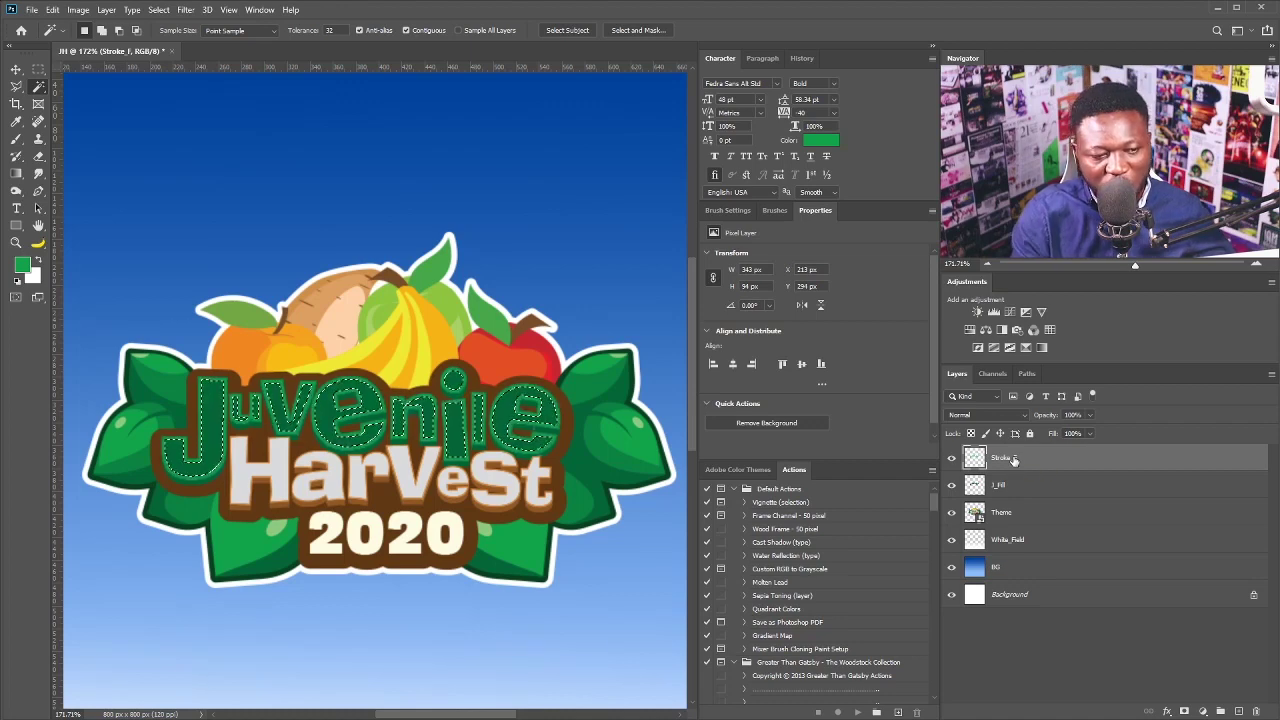
pyautogui.hotkey('alt', 'BackSpace')
pyautogui.hotkey('ctrl', 'd')
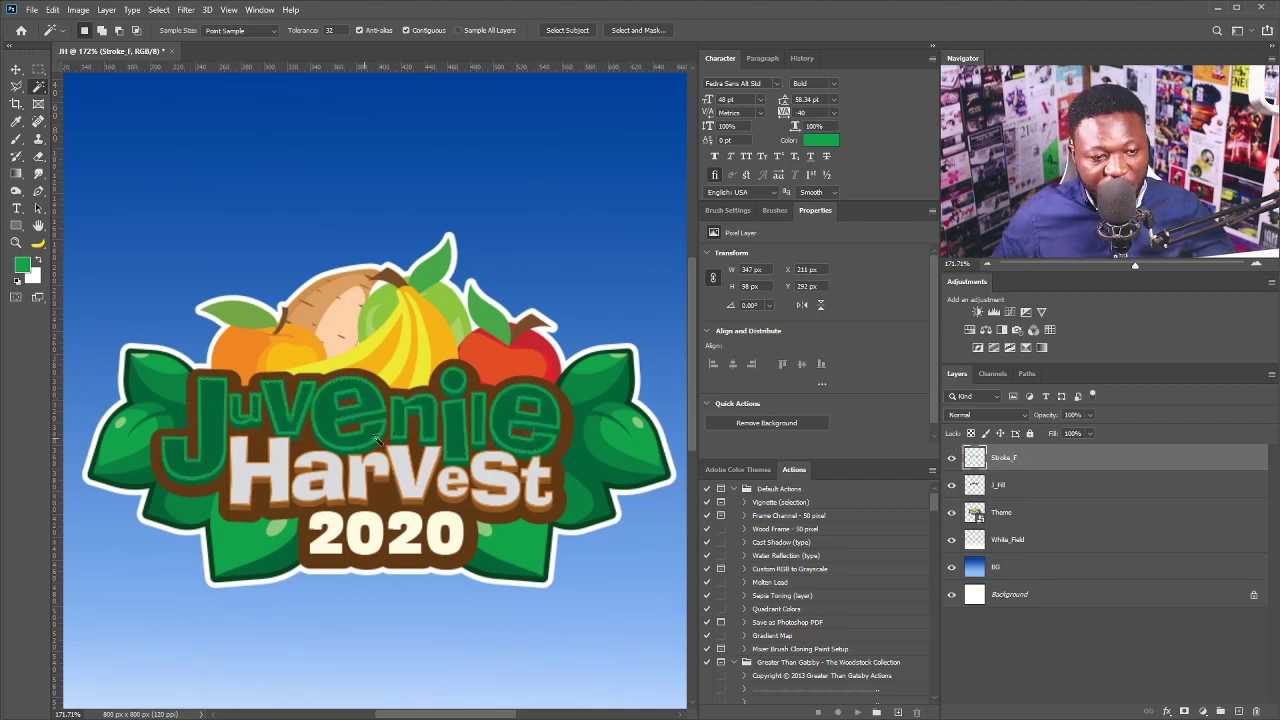
# - Brighten the green outline on Stroke_F with Levels, using input midtones 0.85 and input white 189
pyautogui.scroll(-1, 410, 440)
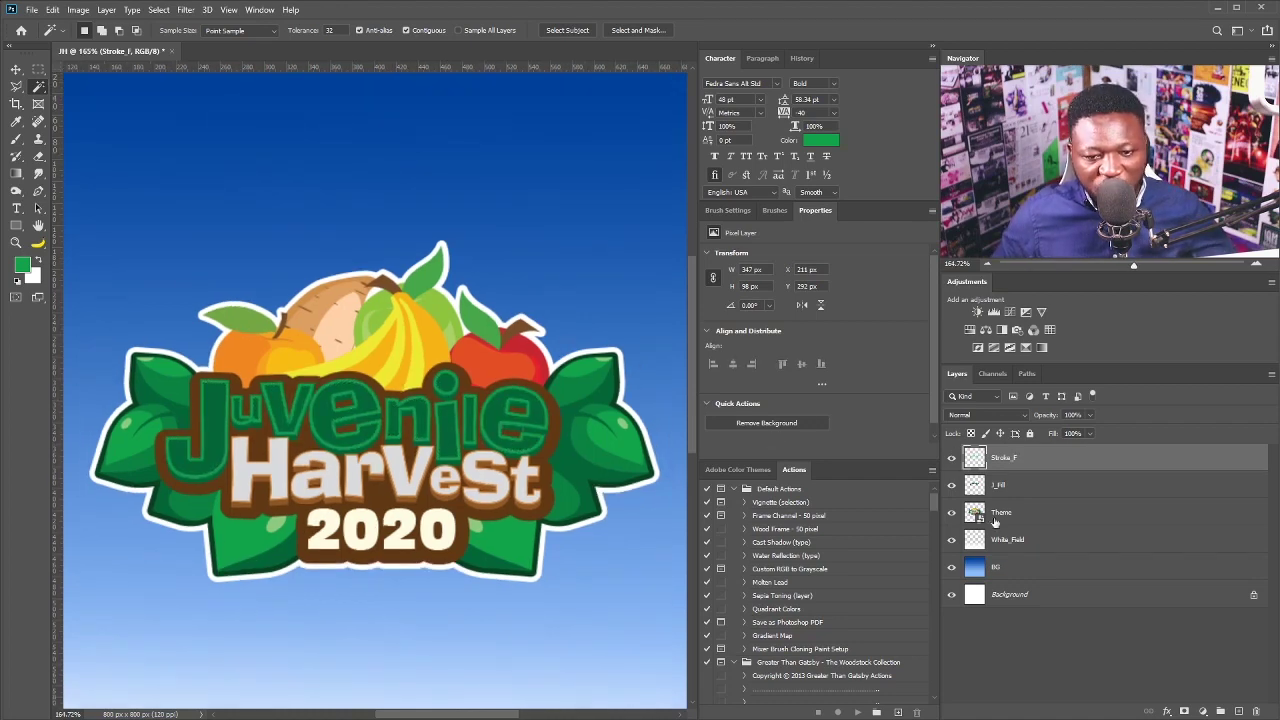
pyautogui.hotkey('ctrl', 'l')
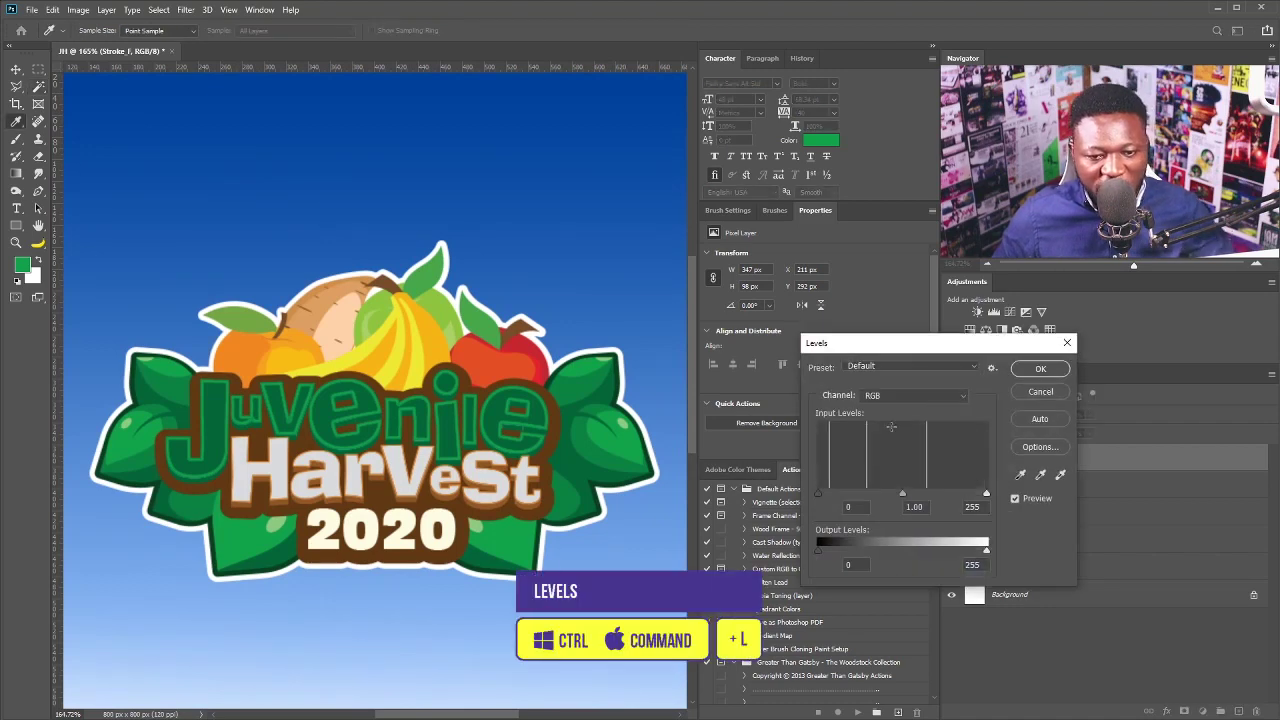
pyautogui.moveTo(918, 345); pyautogui.dragTo(757, 351)
pyautogui.moveTo(741, 499); pyautogui.dragTo(731, 500)
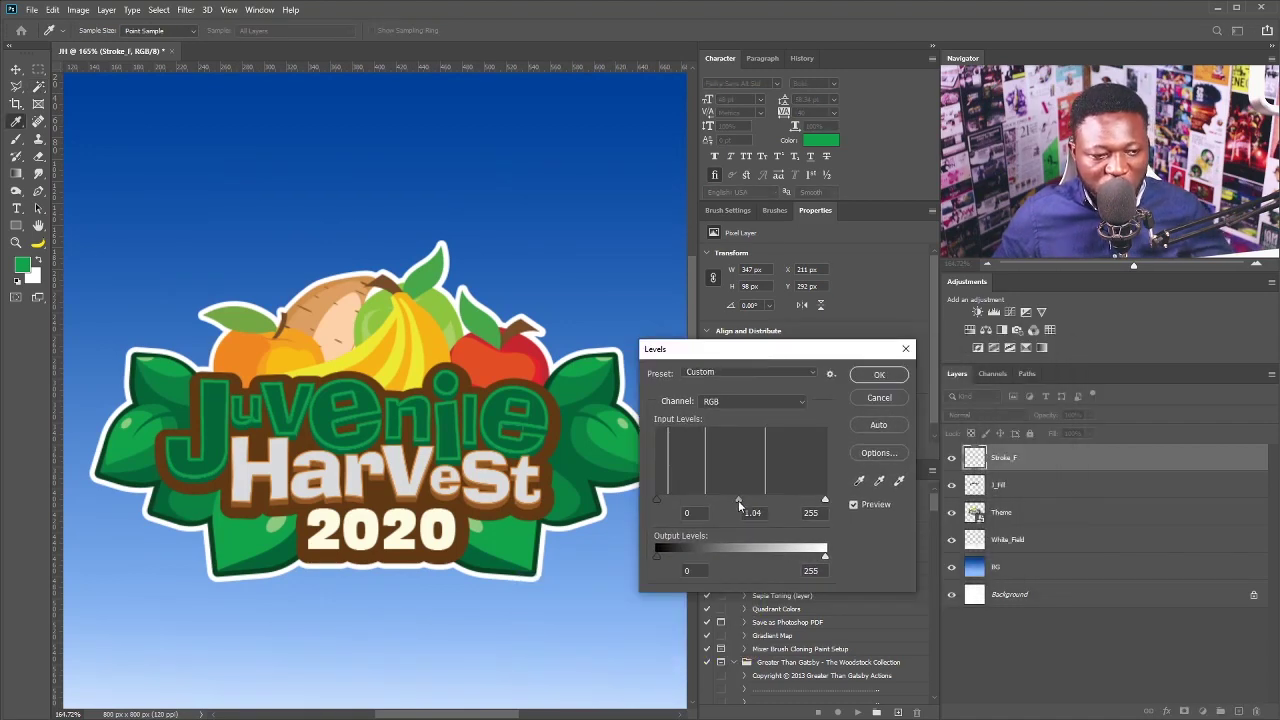
pyautogui.moveTo(827, 498); pyautogui.dragTo(797, 498)
pyautogui.moveTo(714, 499); pyautogui.dragTo(734, 498)
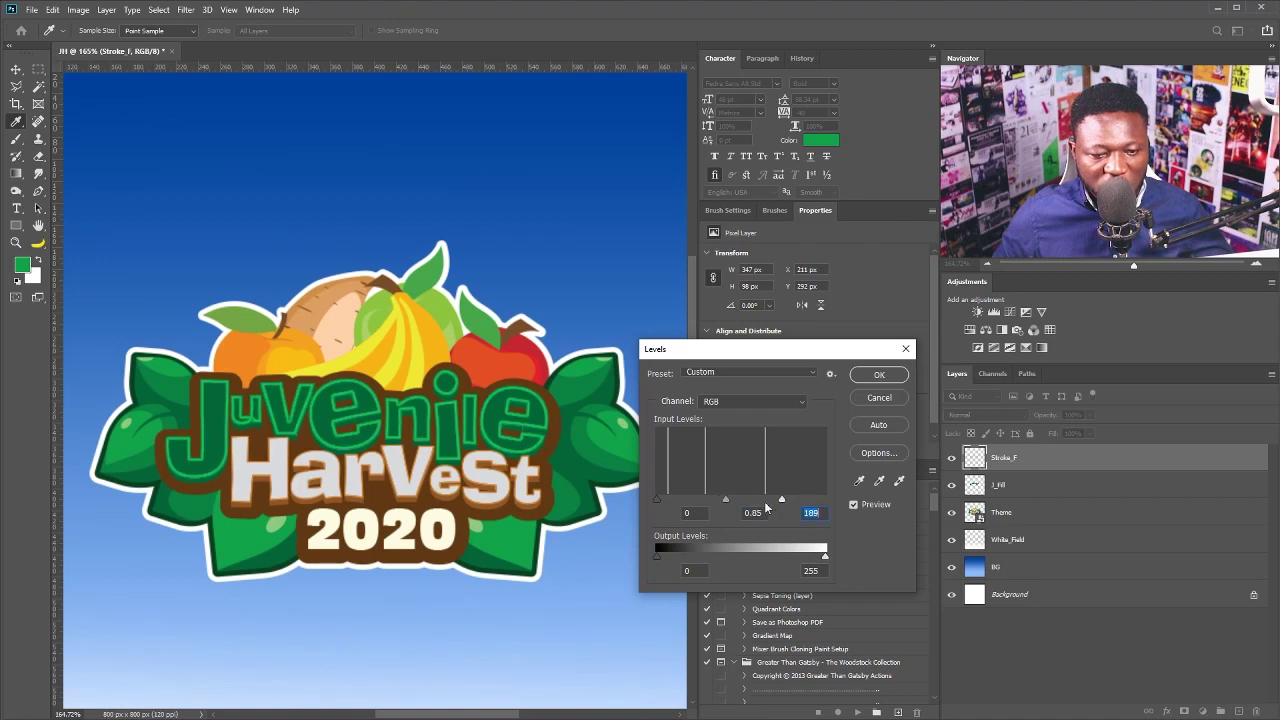
pyautogui.click(891, 375)
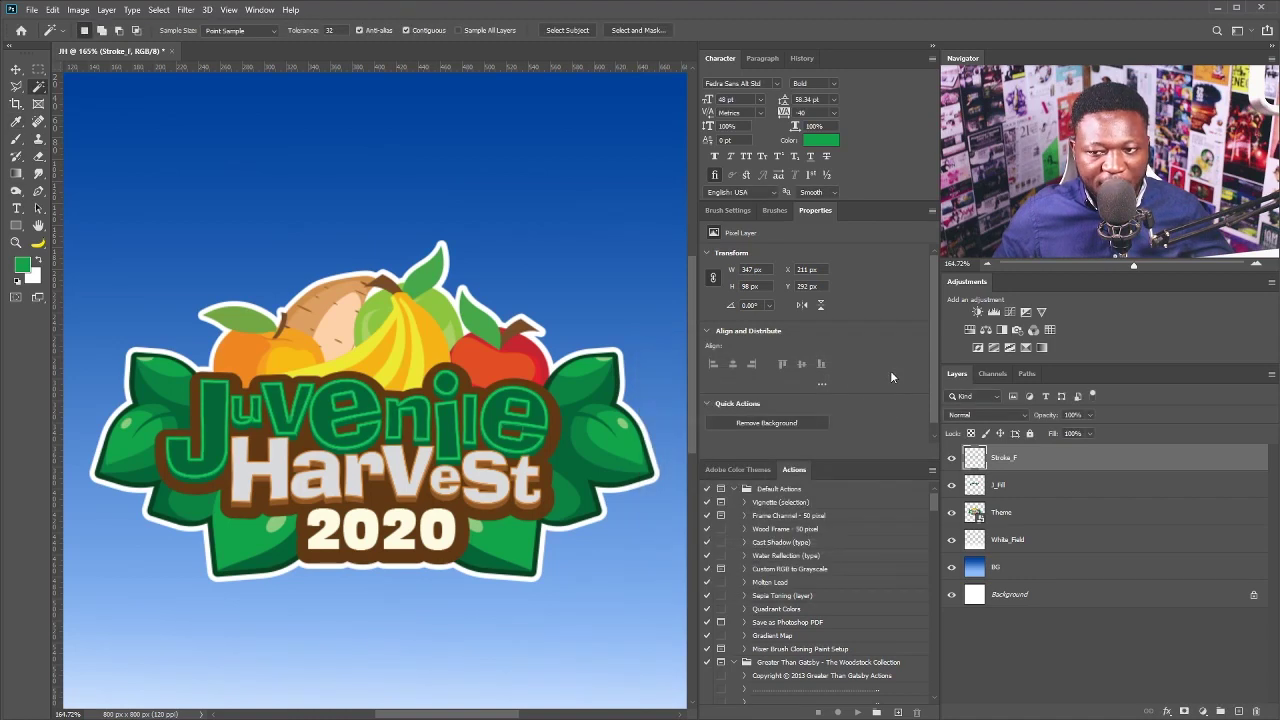
# - Load the Stroke_F outline as a selection and choose a brighter mint green as the foreground color
pyautogui.keyDown('ctrl'); pyautogui.click(976, 458); pyautogui.keyUp('ctrl')
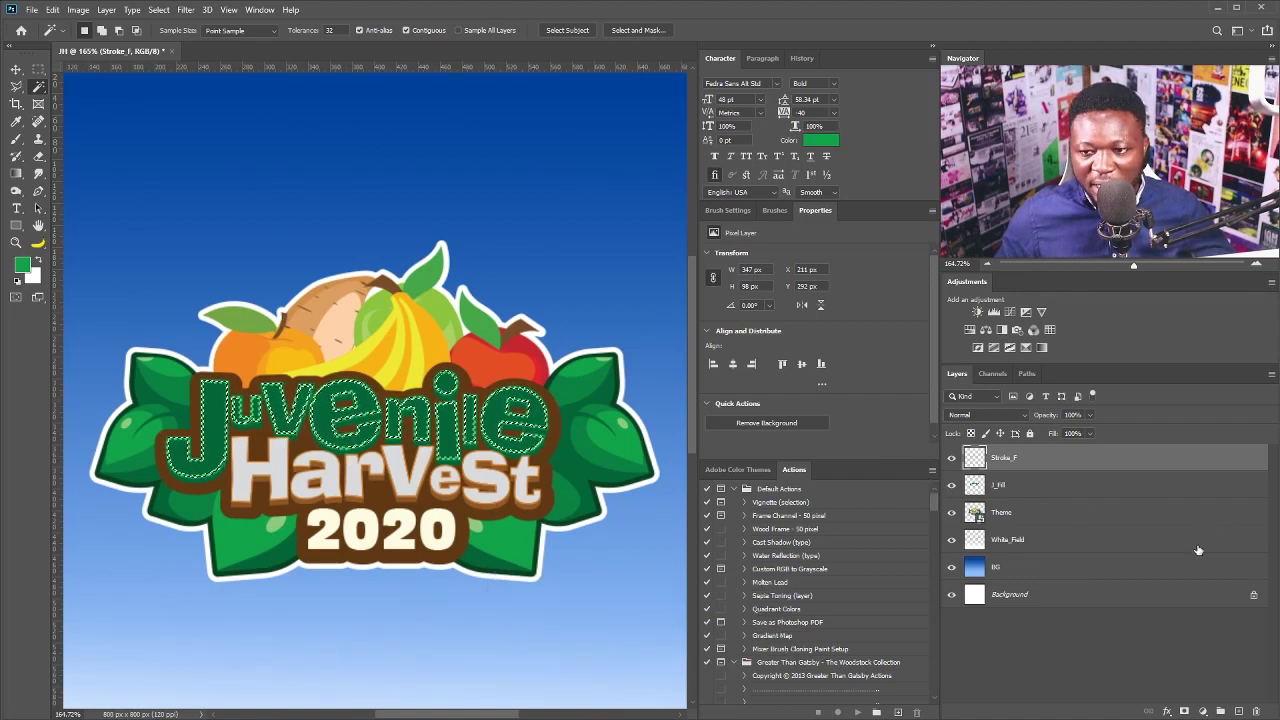
pyautogui.click(23, 265)
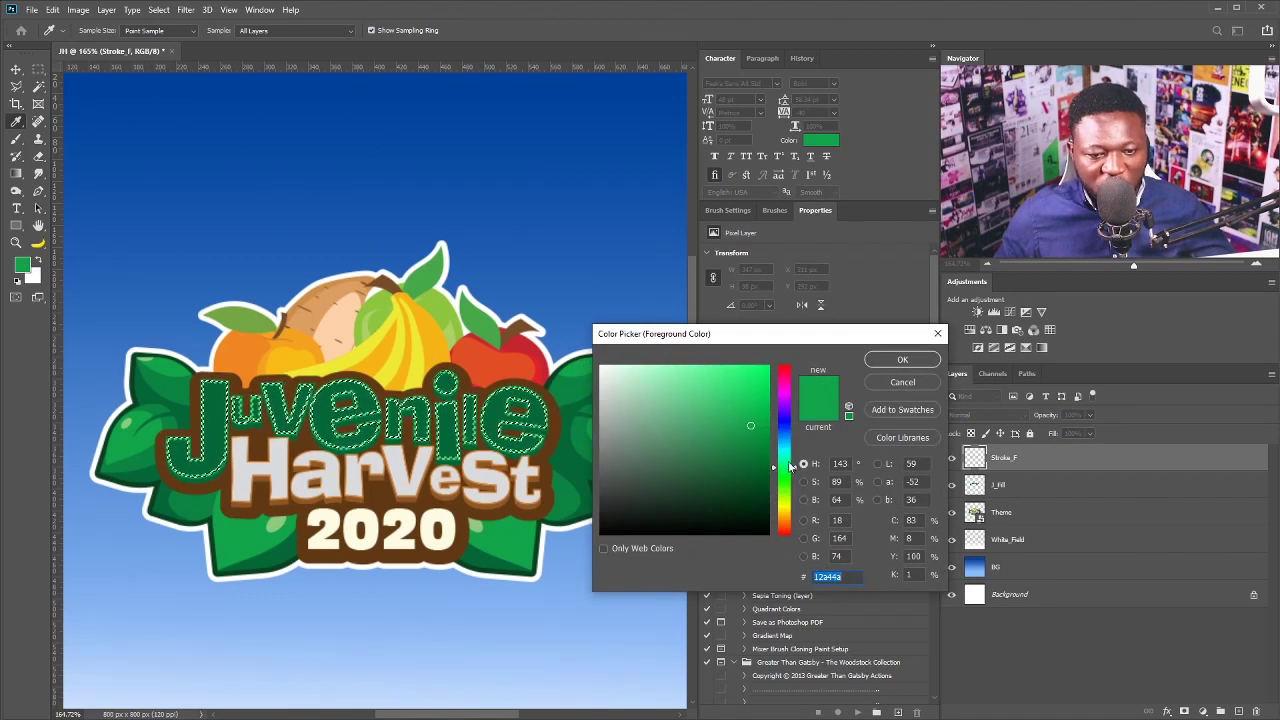
pyautogui.moveTo(787, 467); pyautogui.dragTo(786, 464)
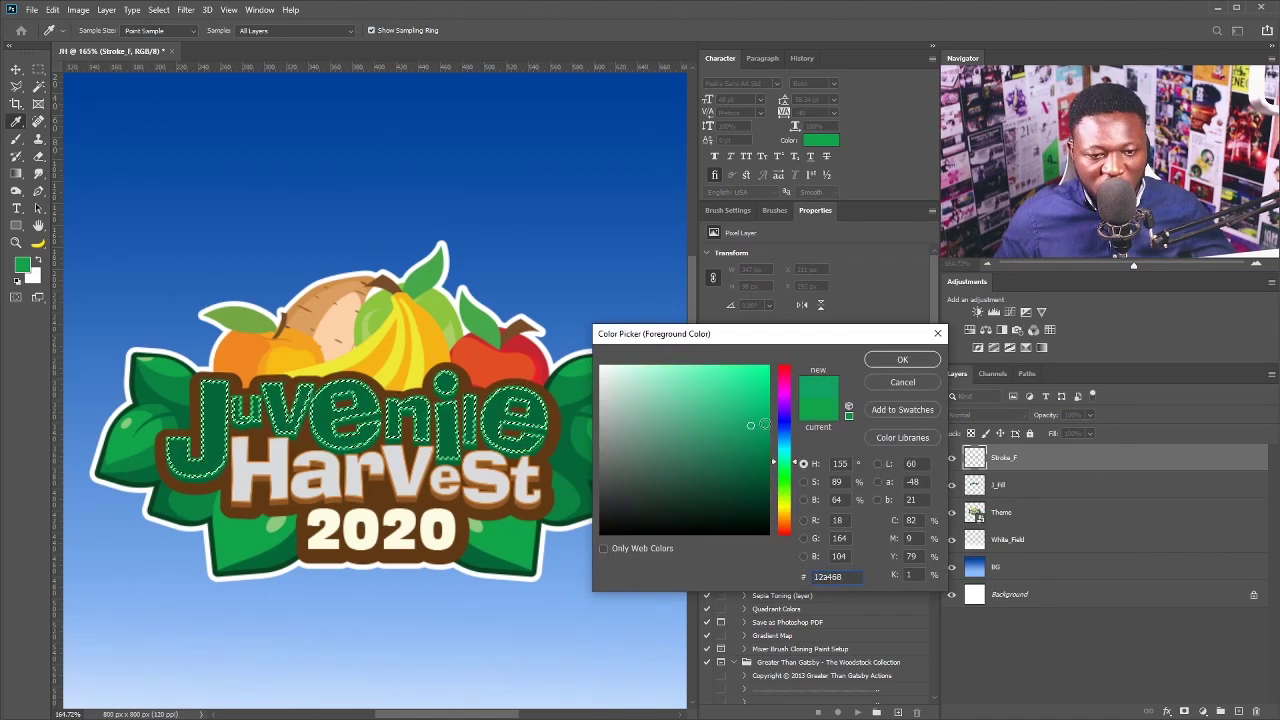
pyautogui.moveTo(764, 422); pyautogui.dragTo(762, 384)
pyautogui.click(900, 360)
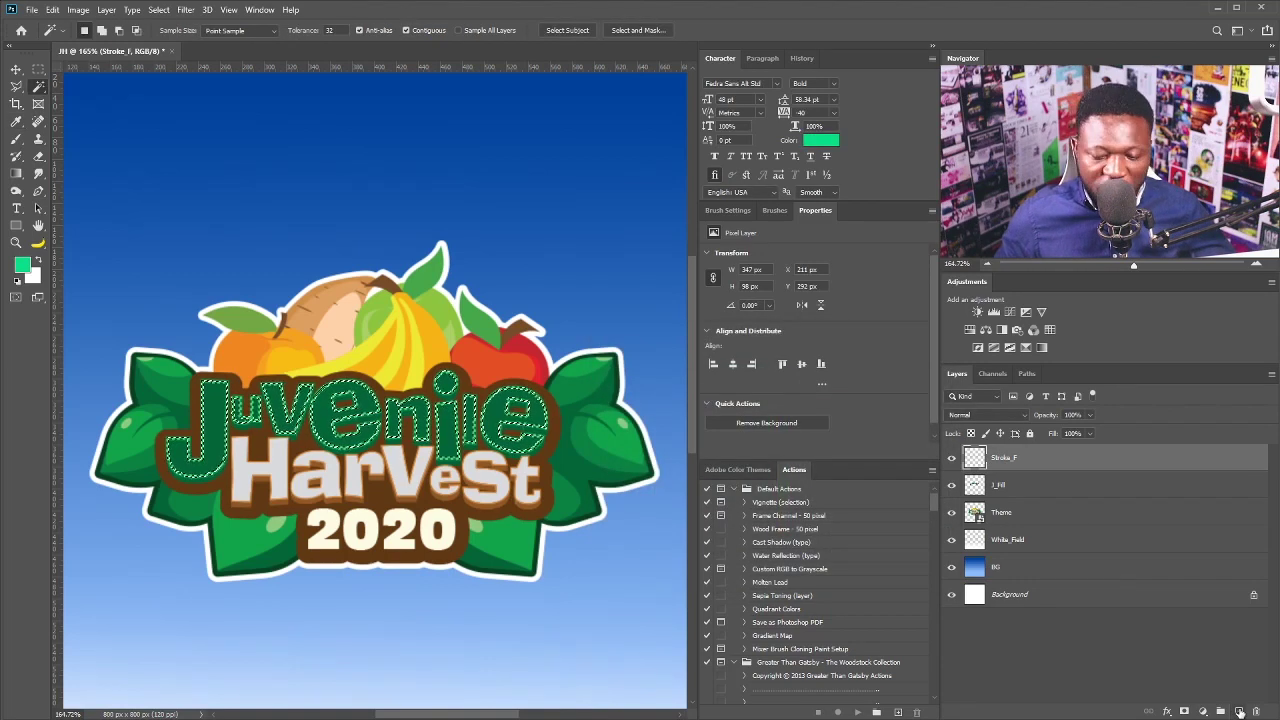
# - Add a new layer named Stroke_f2, fill the selected outline with the mint green foreground color, and deselect
pyautogui.hotkey('ctrl', 'shift', 'n')
pyautogui.write('Stroke_')
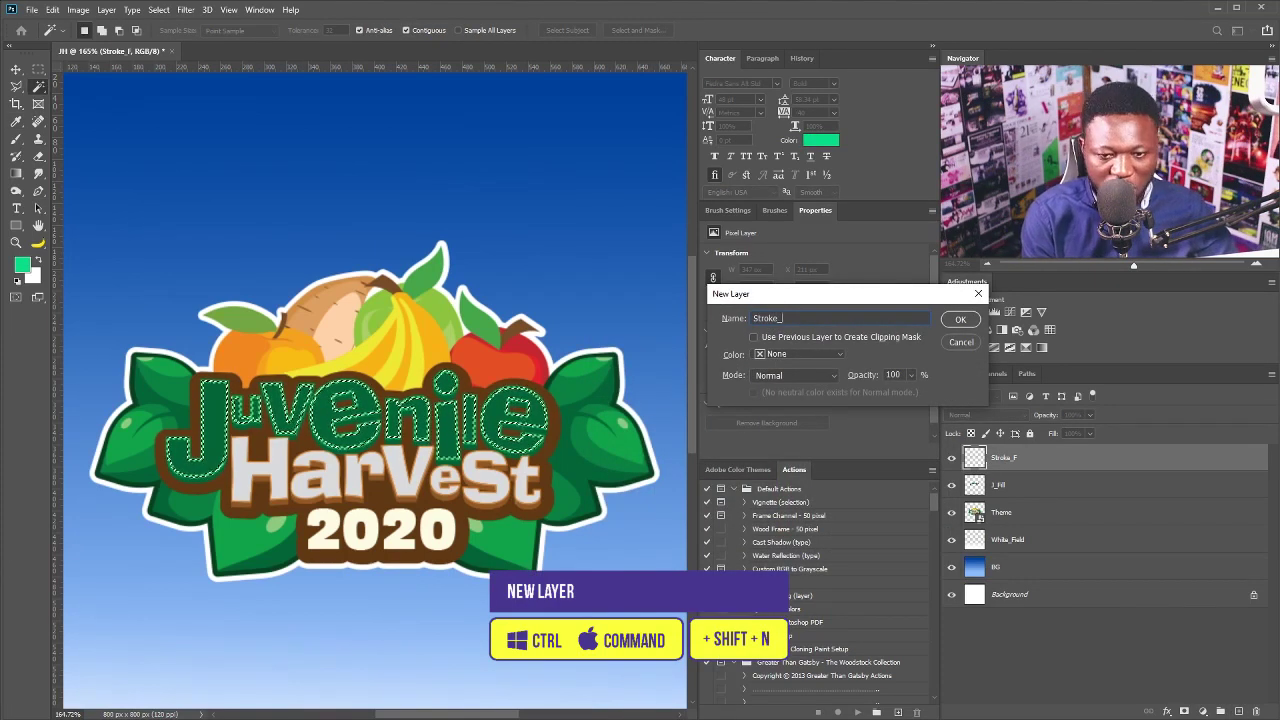
pyautogui.write('f2')
pyautogui.press('Return')
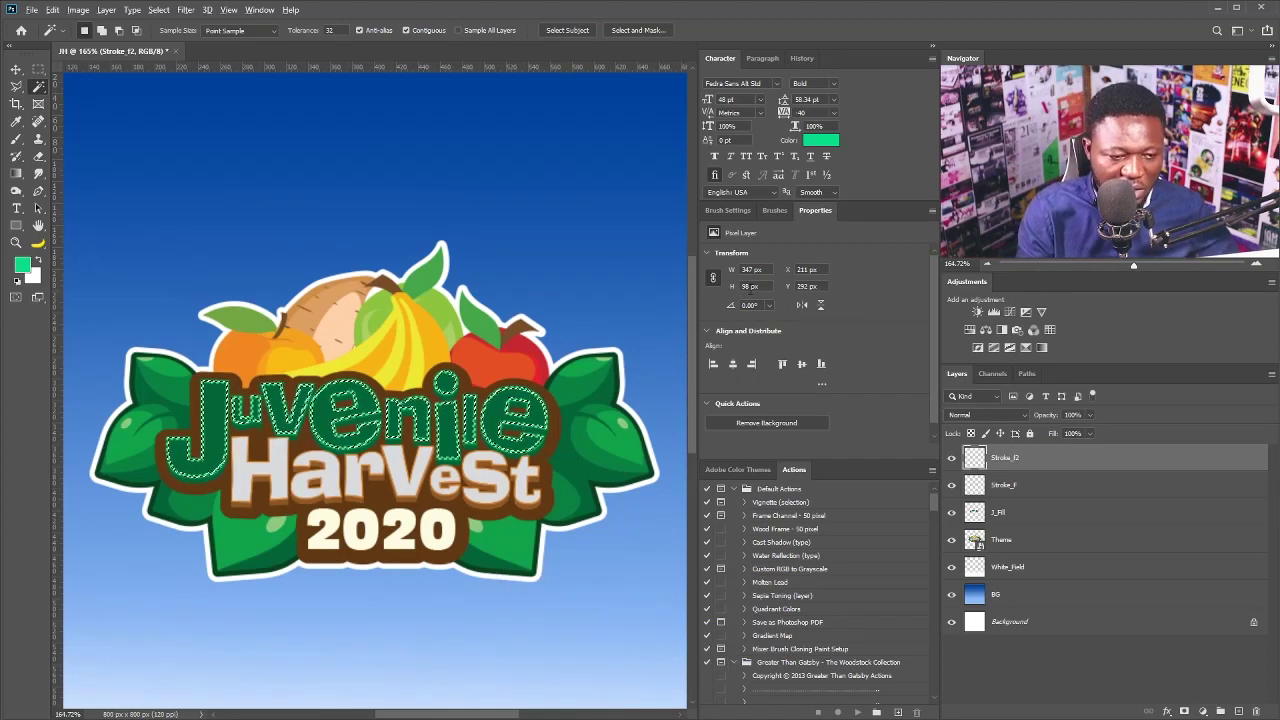
pyautogui.hotkey('alt', 'BackSpace')
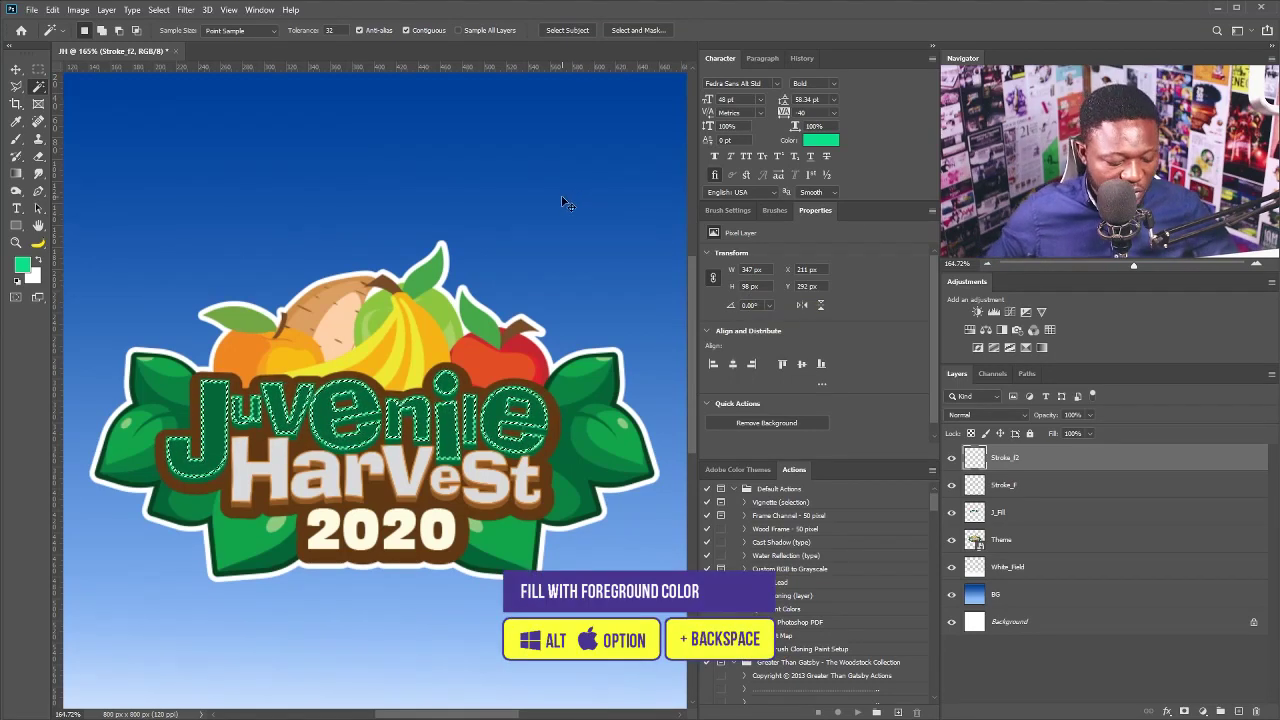
pyautogui.hotkey('ctrl', 'd')
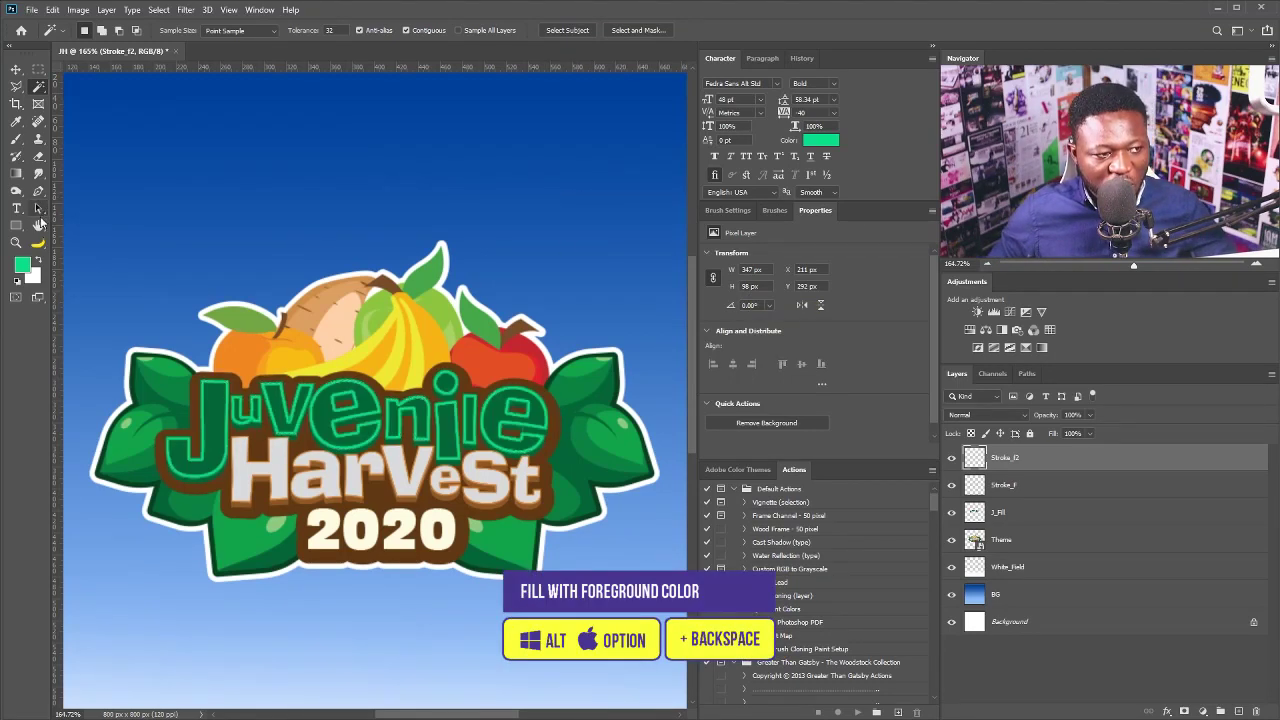
# - Hide Stroke_f2, add a layer mask to Stroke_F, and brush black on it across the upper part of the Juvenile letters
pyautogui.click(951, 457)
pyautogui.click(1020, 489)
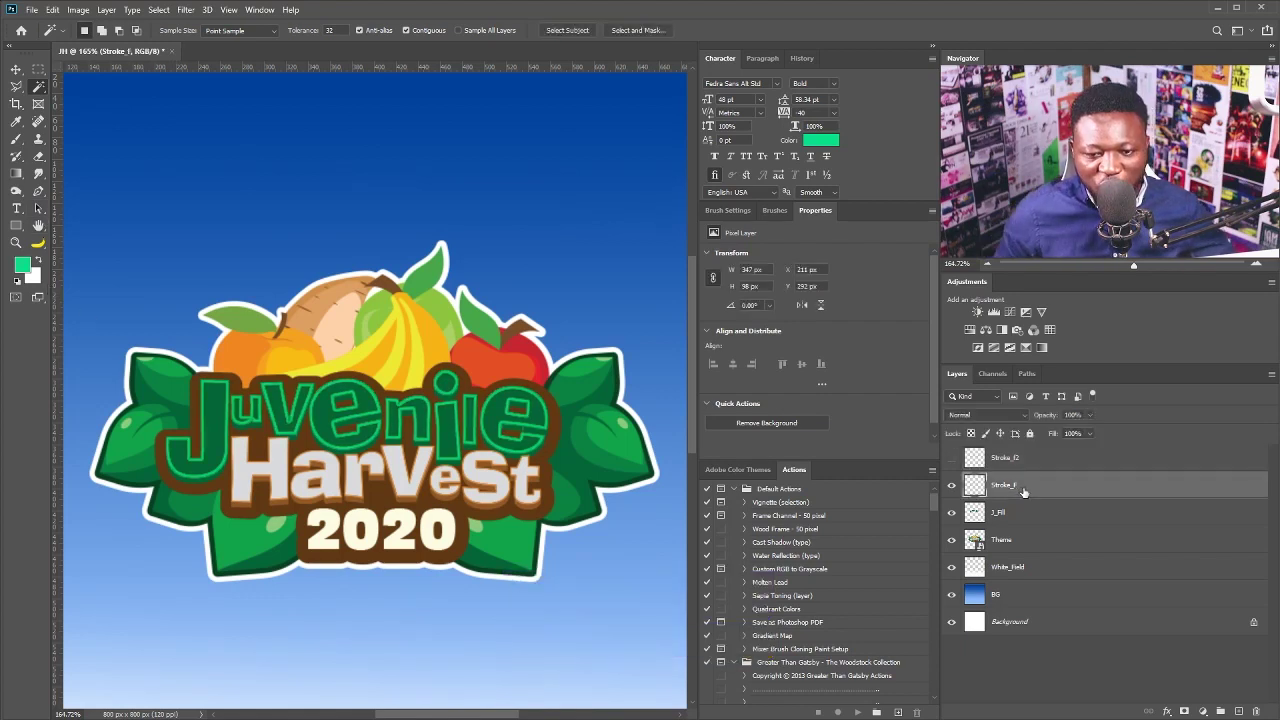
pyautogui.click(1184, 712)
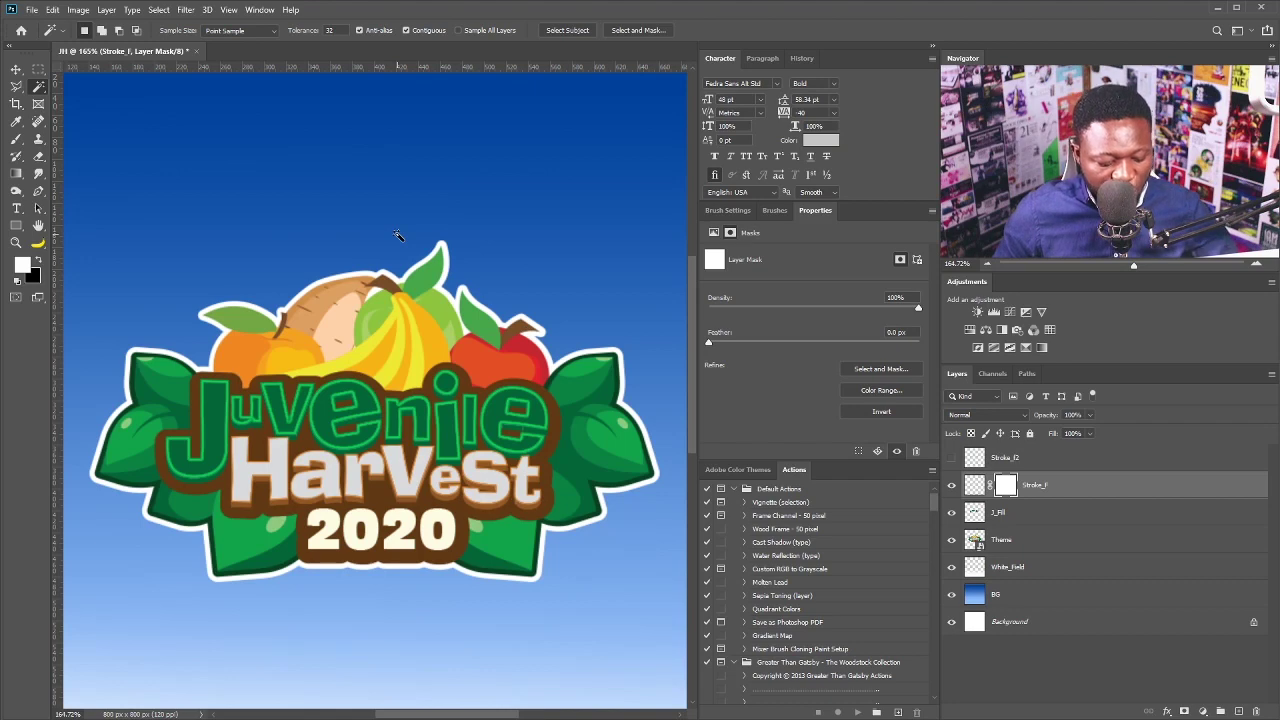
pyautogui.press('b')
pyautogui.click(37, 261)
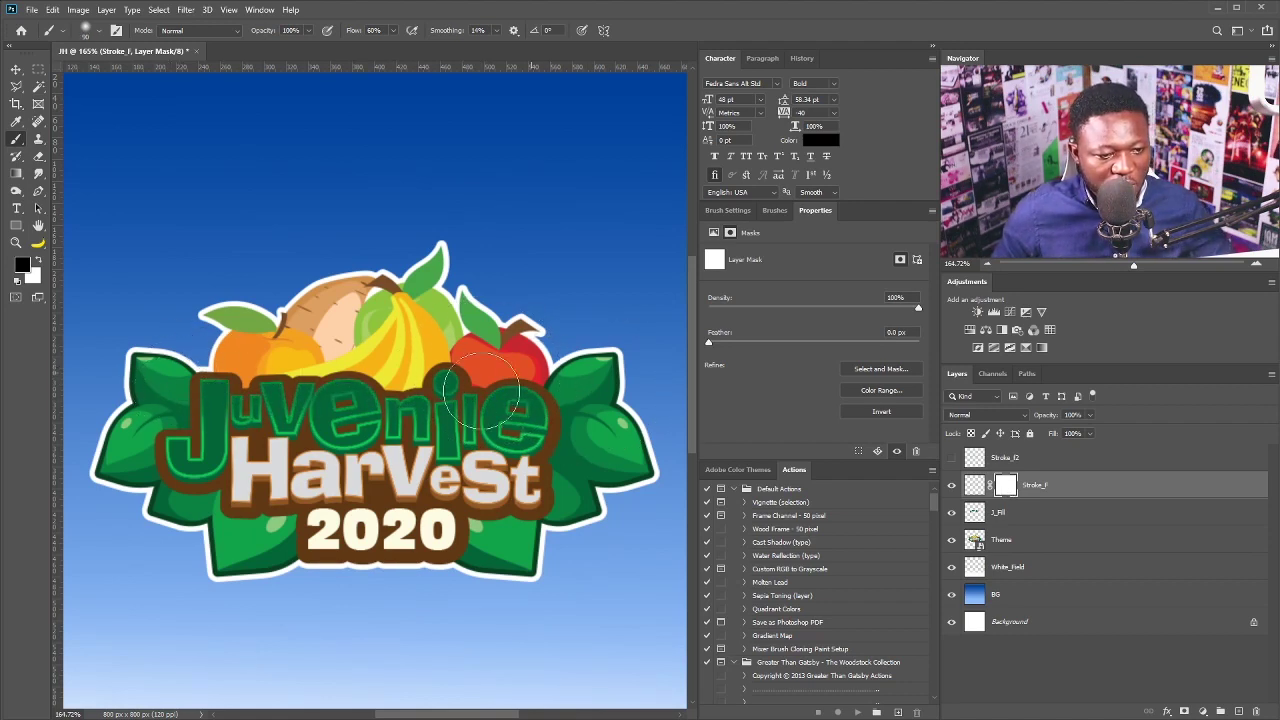
pyautogui.moveTo(517, 375); pyautogui.dragTo(519, 384)
# - Show Stroke_f2, copy the Stroke_F layer mask onto it, and invert the copied mask
pyautogui.click(951, 460)
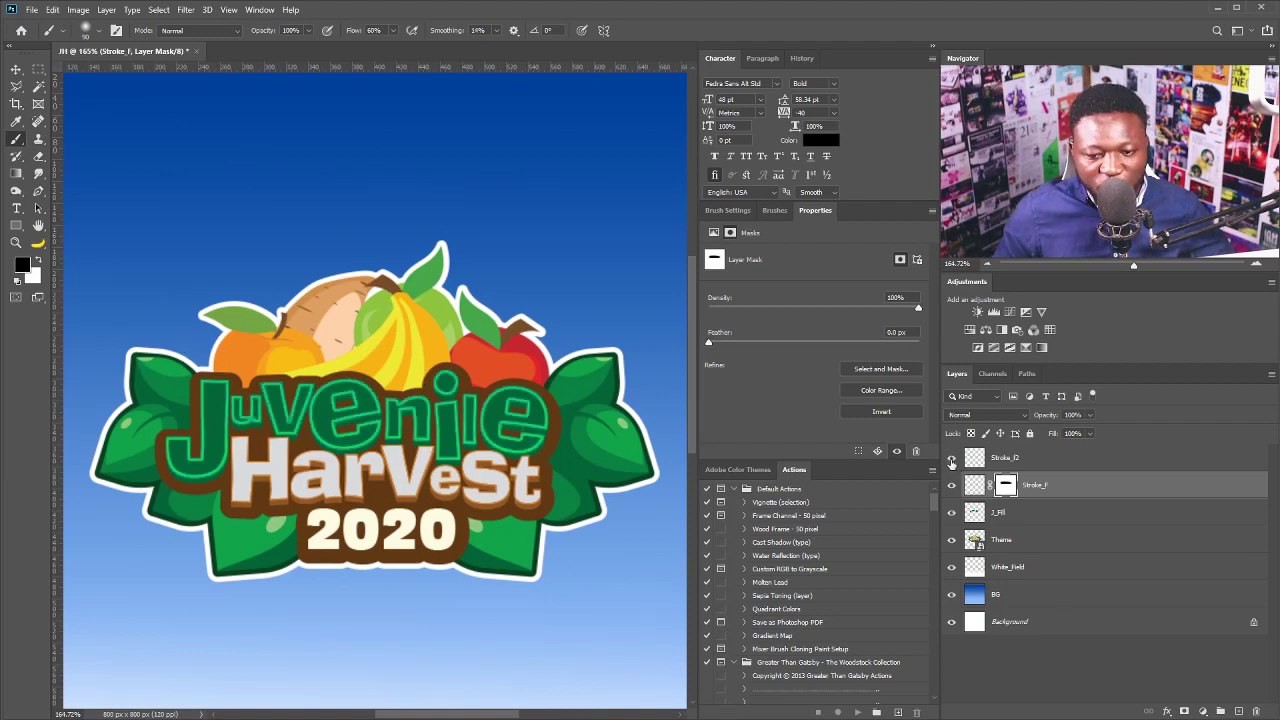
pyautogui.moveTo(1008, 493); pyautogui.dragTo(1010, 466)
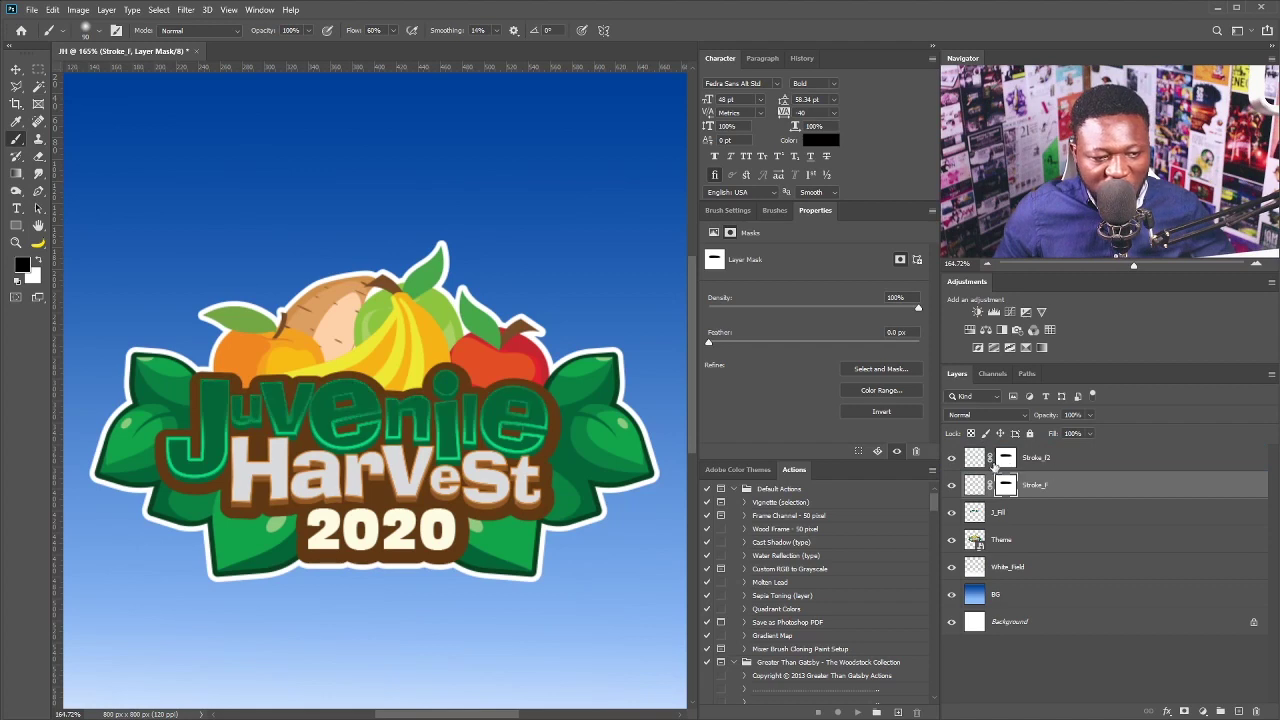
pyautogui.click(1020, 458)
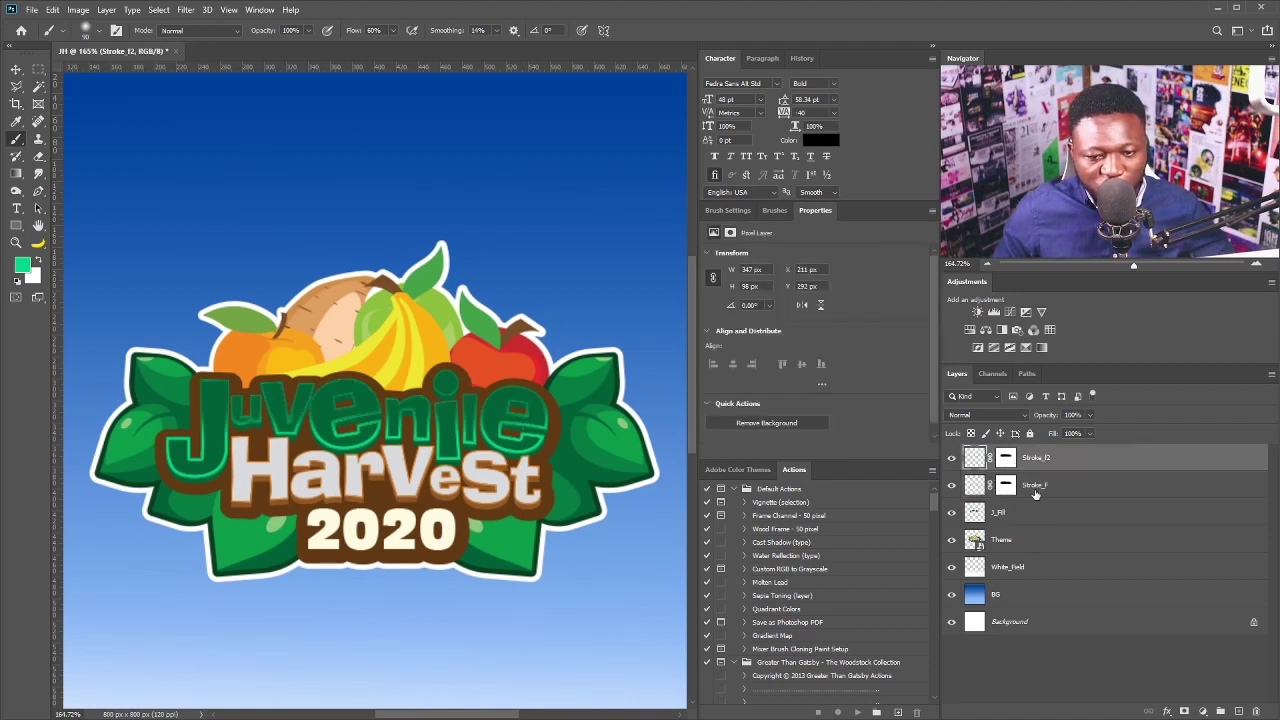
pyautogui.click(1008, 460)
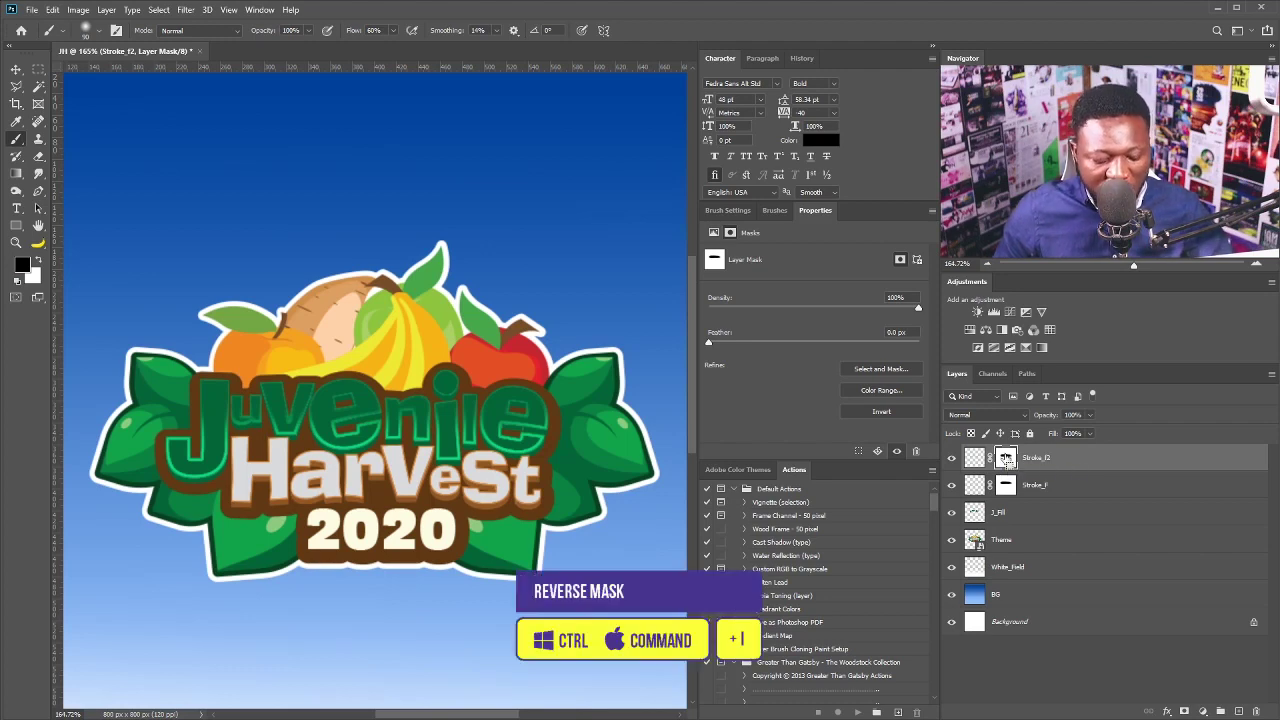
pyautogui.hotkey('ctrl', 'i')
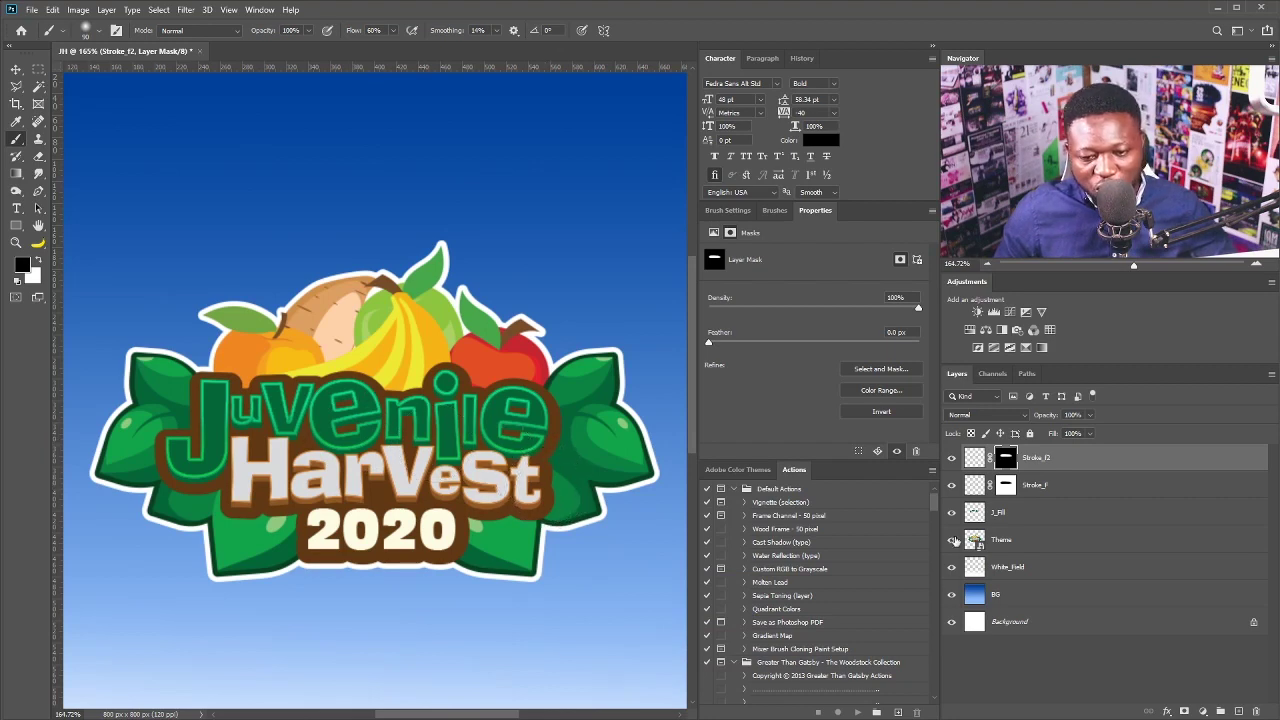
# - Load the J_Fill lettering as a selection and set the Gradient tool's starting color stop to dark green 056839 sampled from the letters
pyautogui.click(1008, 512)
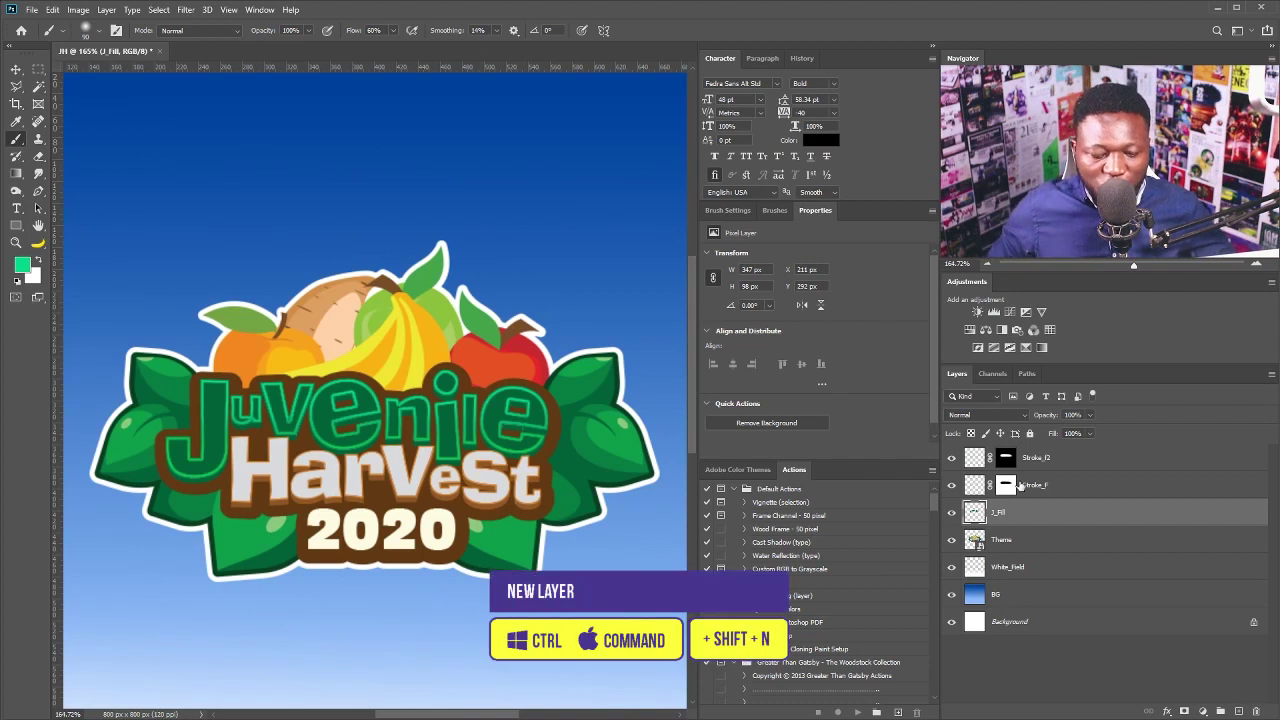
pyautogui.keyDown('ctrl'); pyautogui.click(975, 515); pyautogui.keyUp('ctrl')
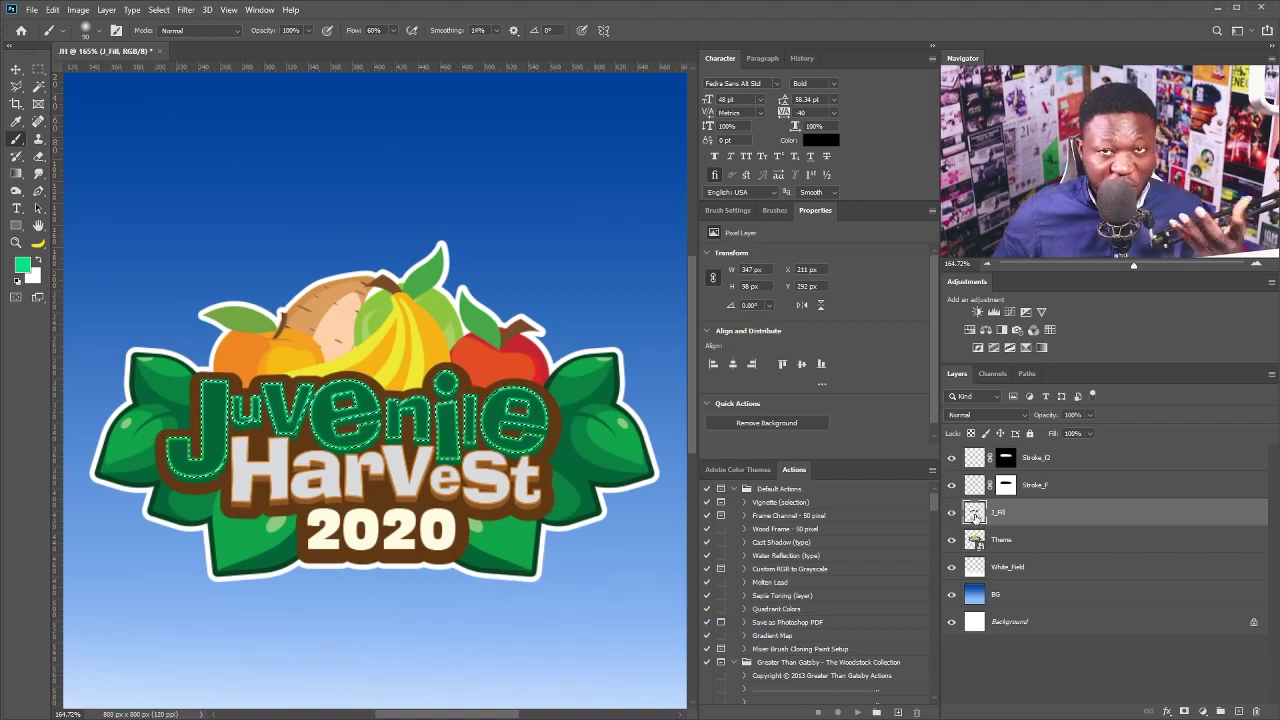
pyautogui.click(17, 174)
pyautogui.click(96, 31)
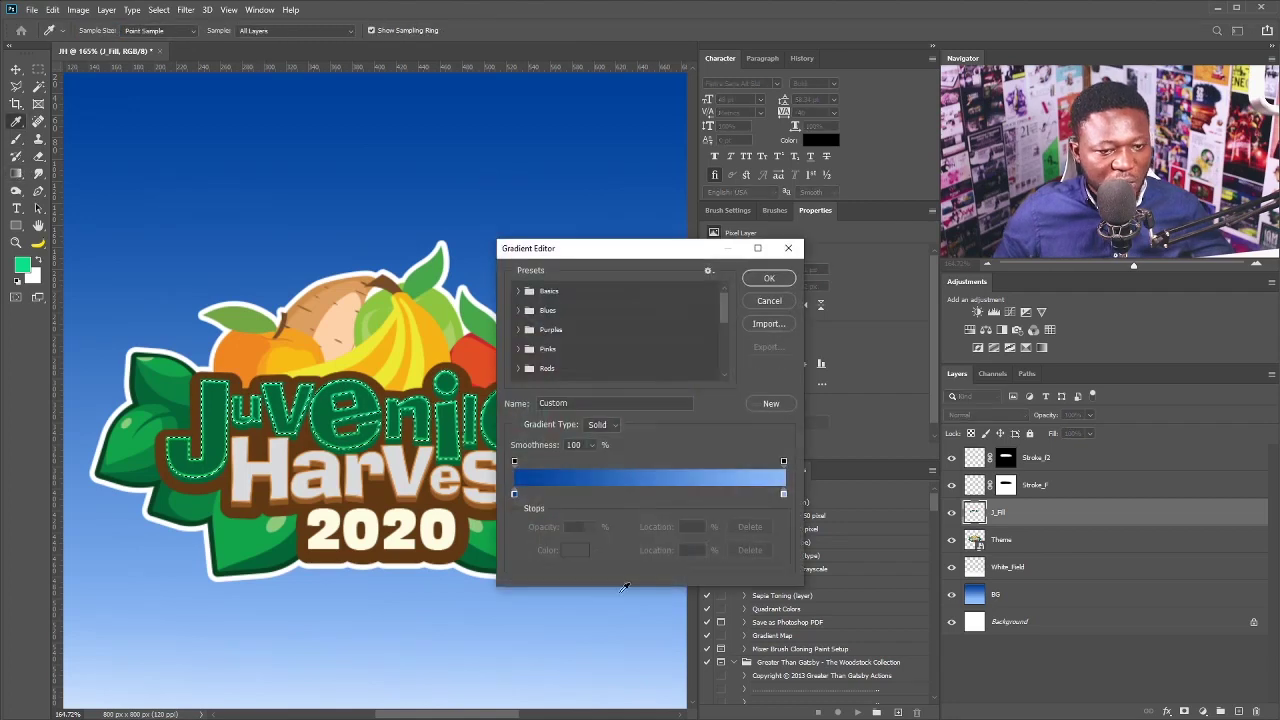
pyautogui.doubleClick(514, 493)
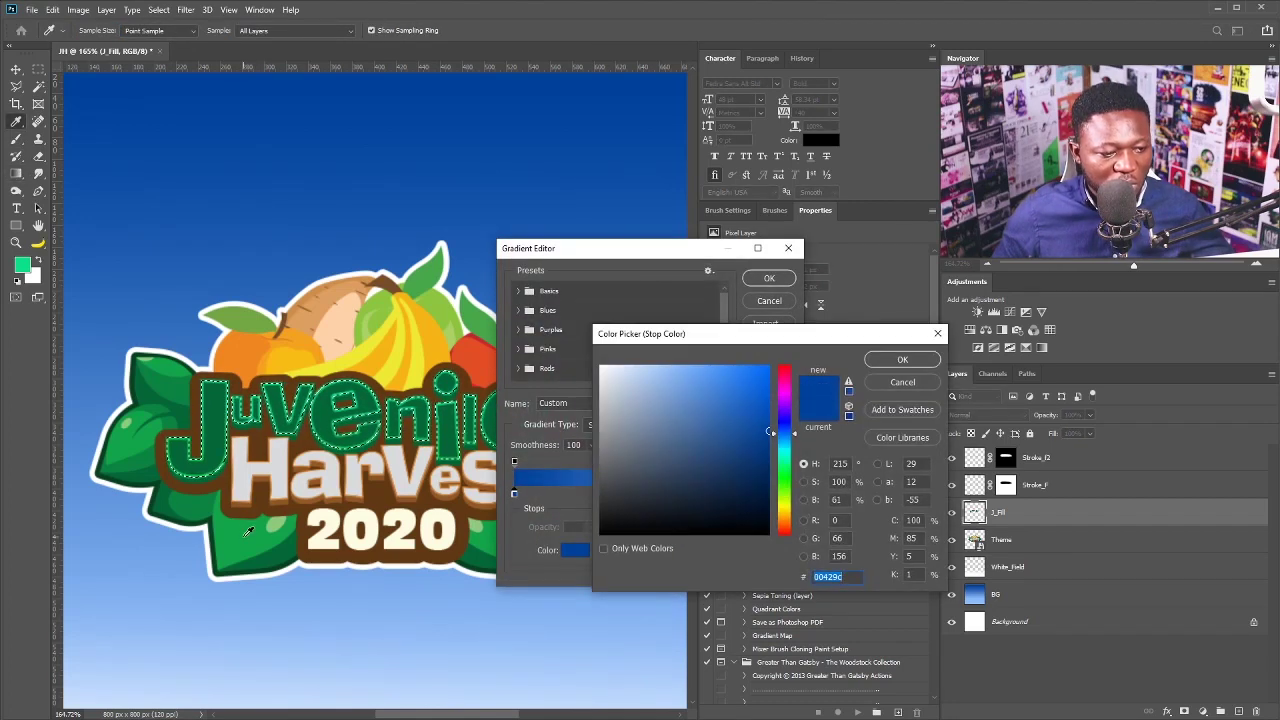
pyautogui.click(440, 438)
pyautogui.click(442, 440)
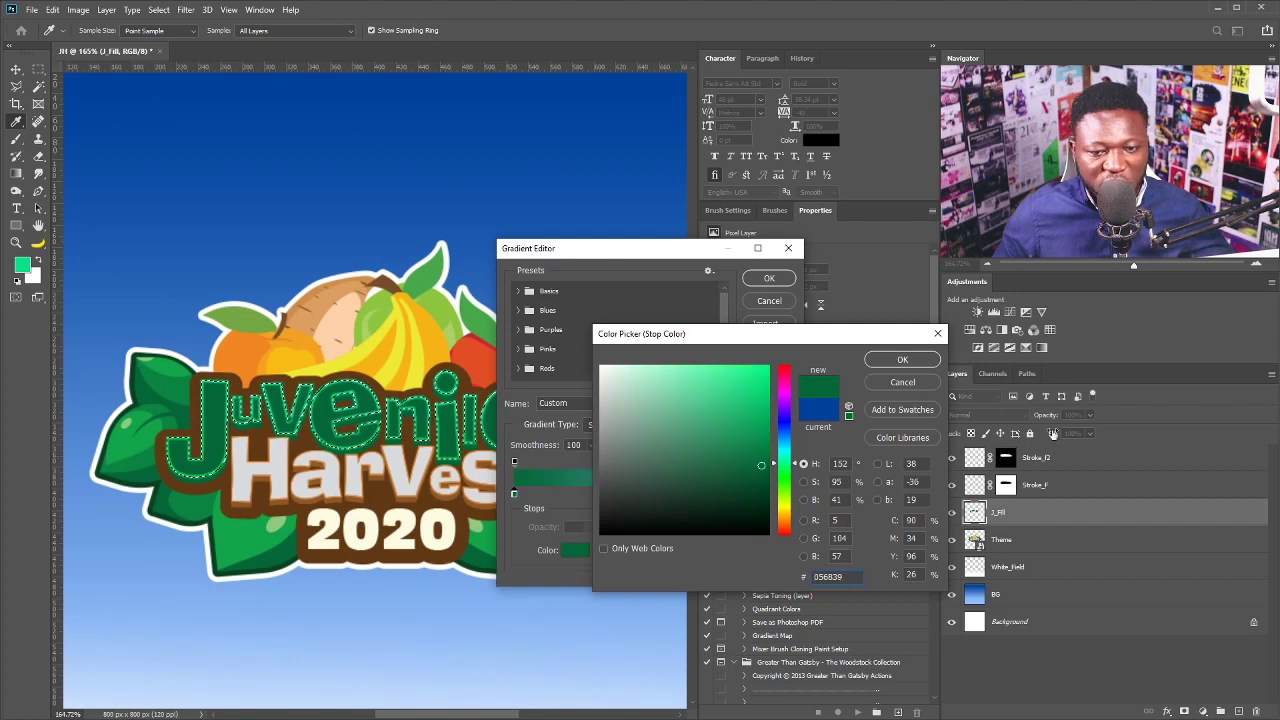
pyautogui.click(910, 361)
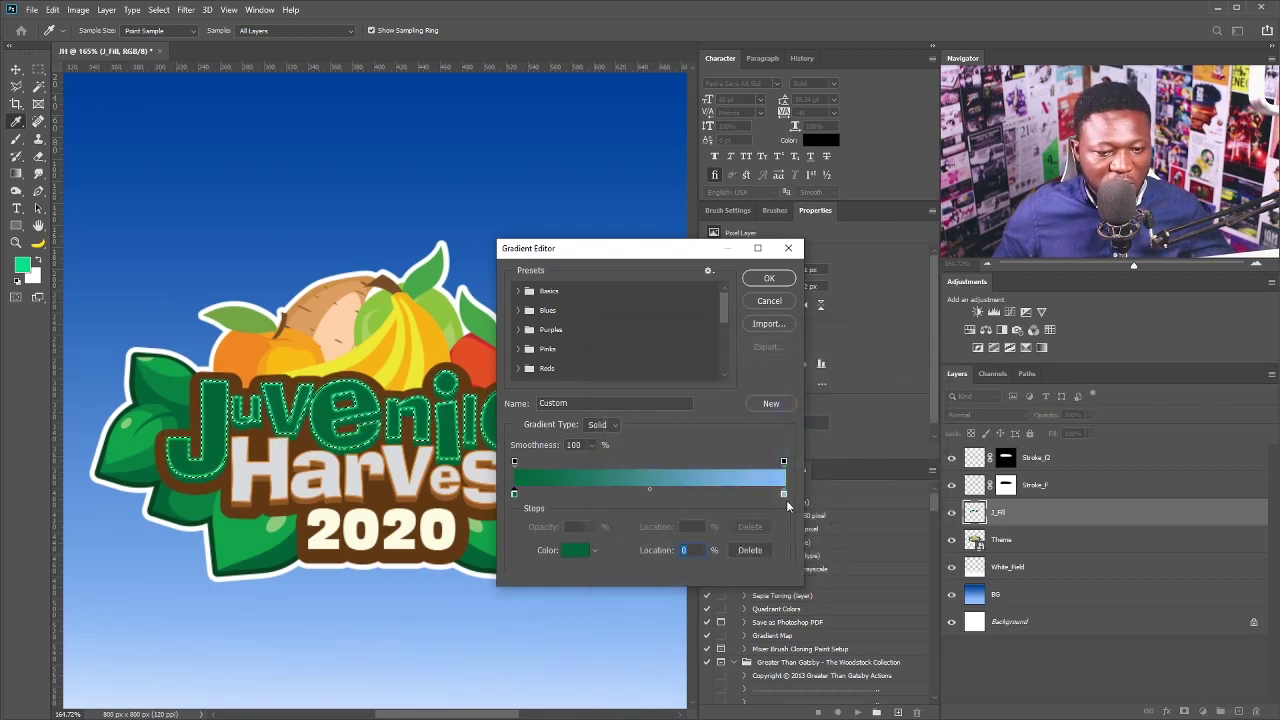
# - Set the gradient's ending color stop to light green 8dc63f sampled from the green fruit
pyautogui.doubleClick(783, 496)
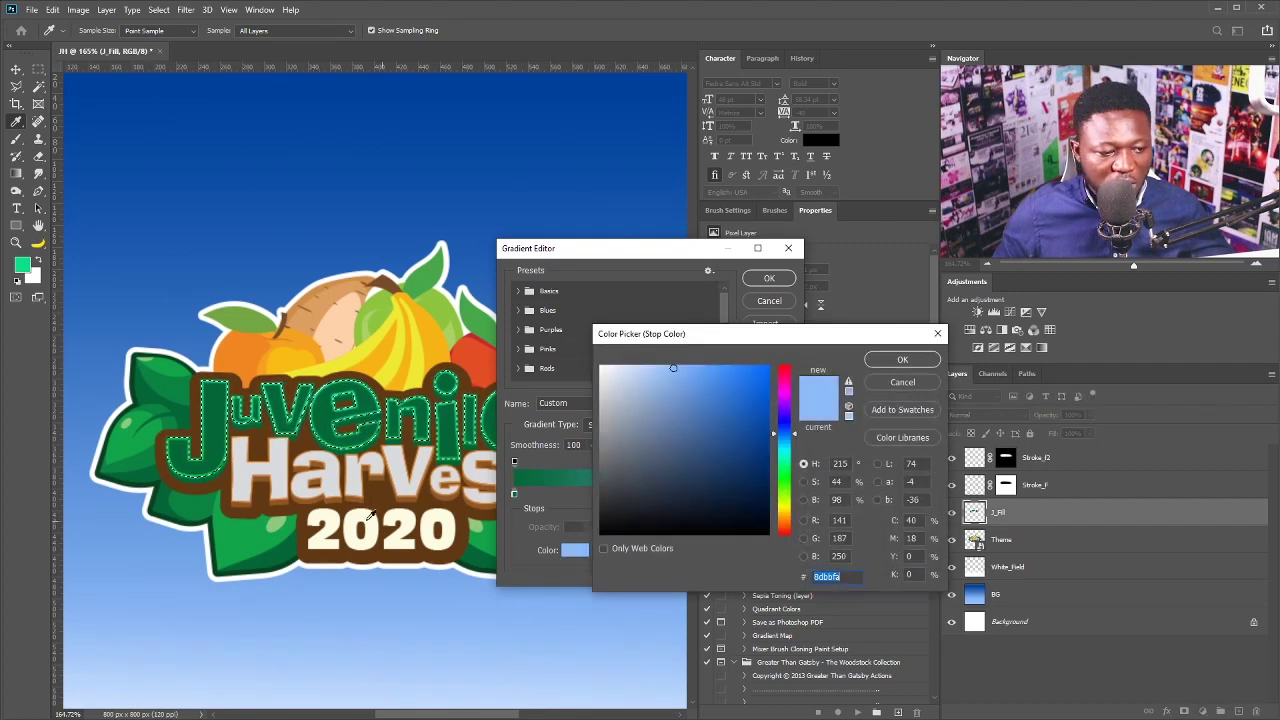
pyautogui.click(461, 302)
pyautogui.click(463, 298)
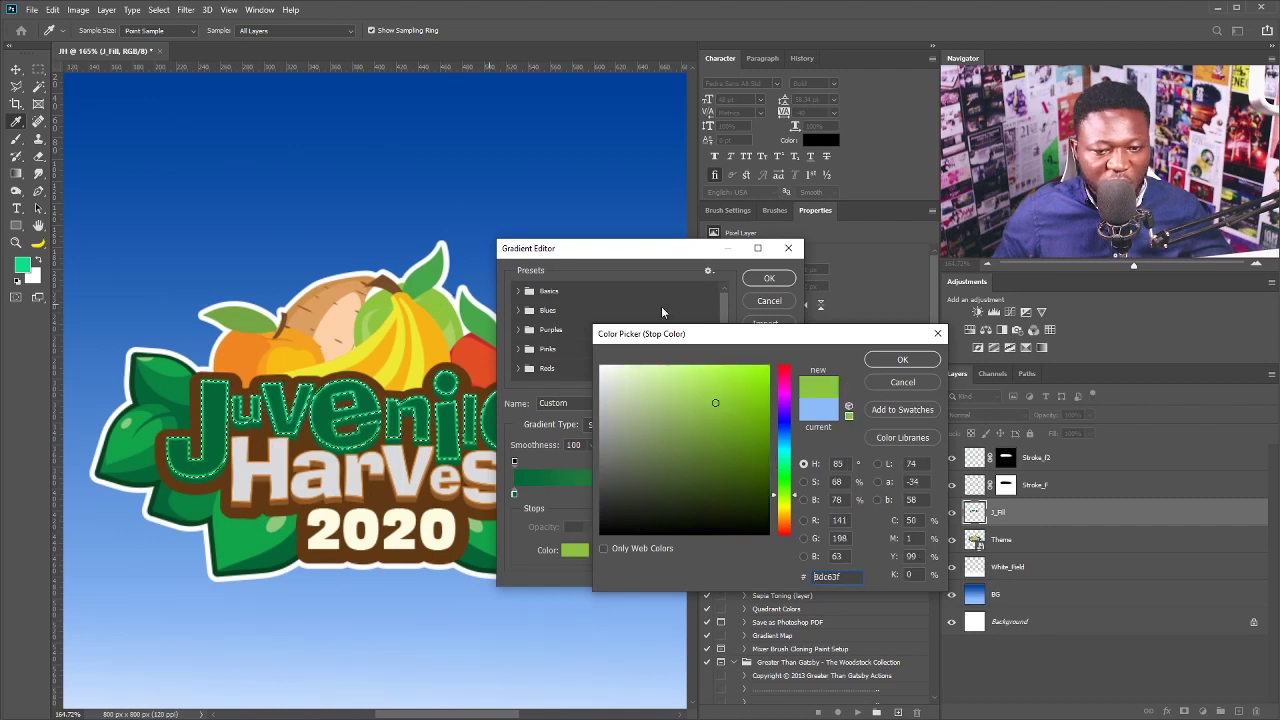
pyautogui.click(900, 361)
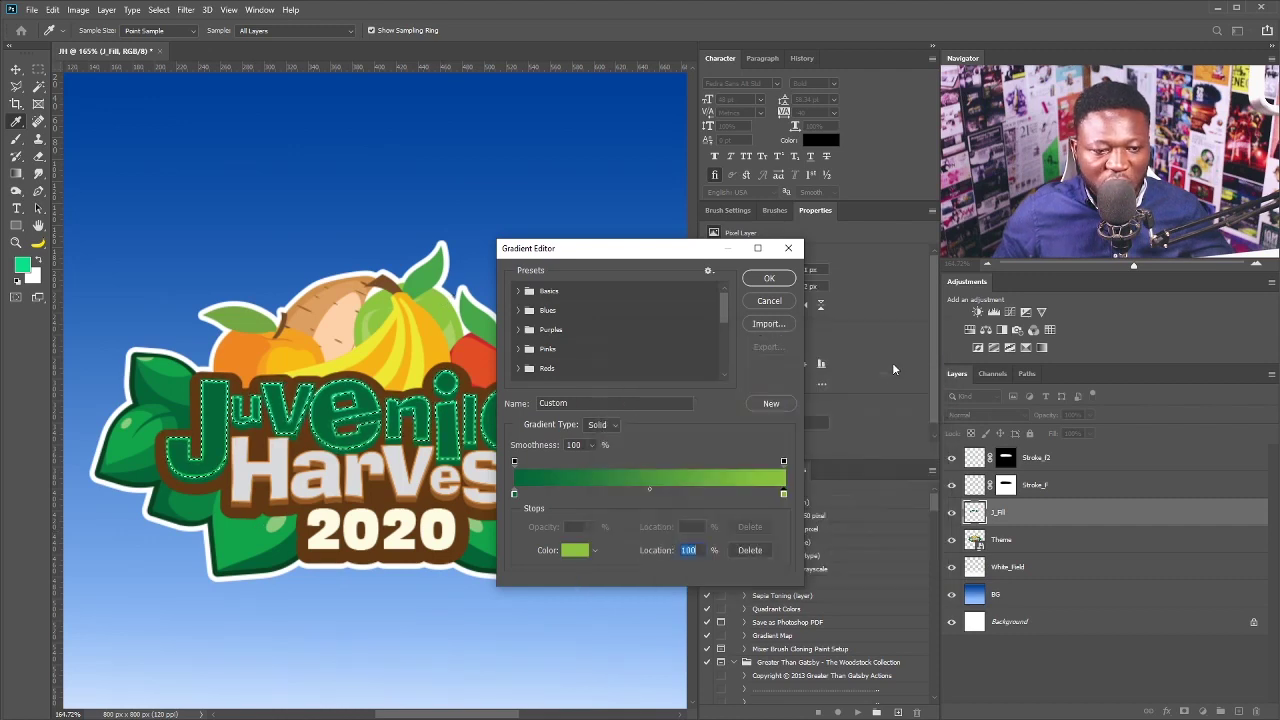
# - Apply the dark-to-light green gradient upward through the J_Fill lettering, with the lighter green at the top, and deselect
pyautogui.click(767, 279)
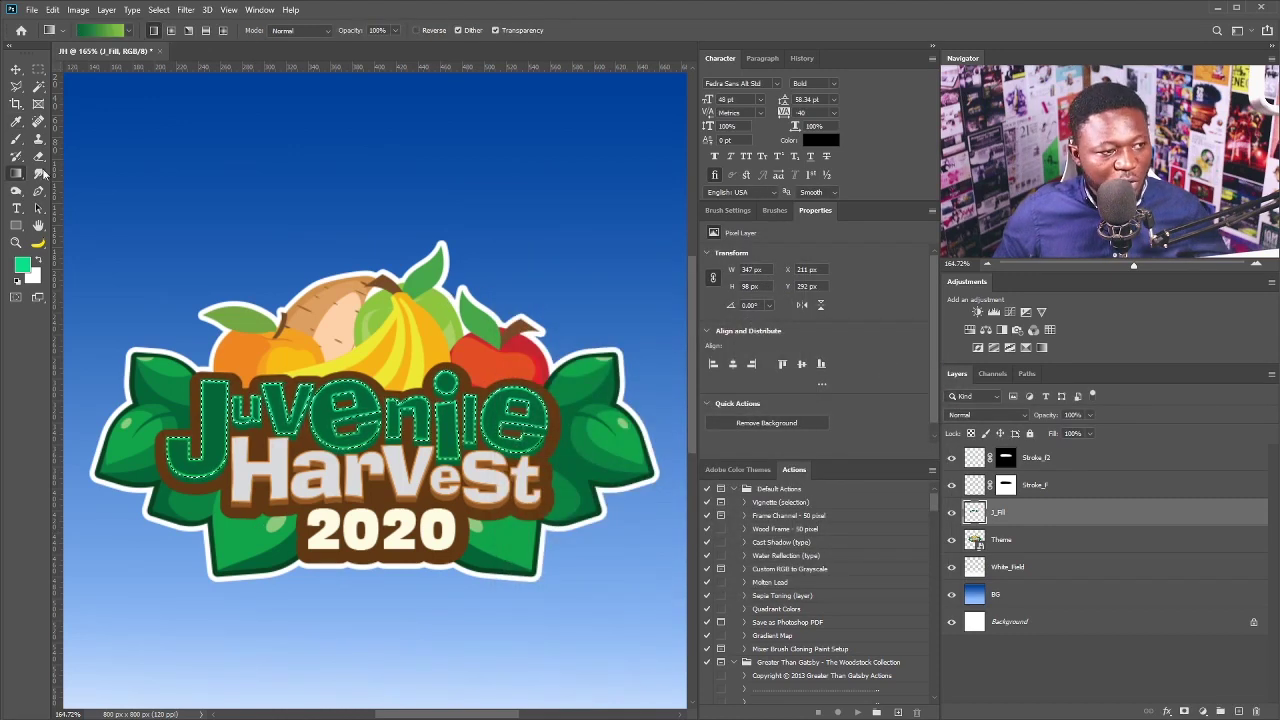
pyautogui.moveTo(341, 446); pyautogui.dragTo(346, 387)
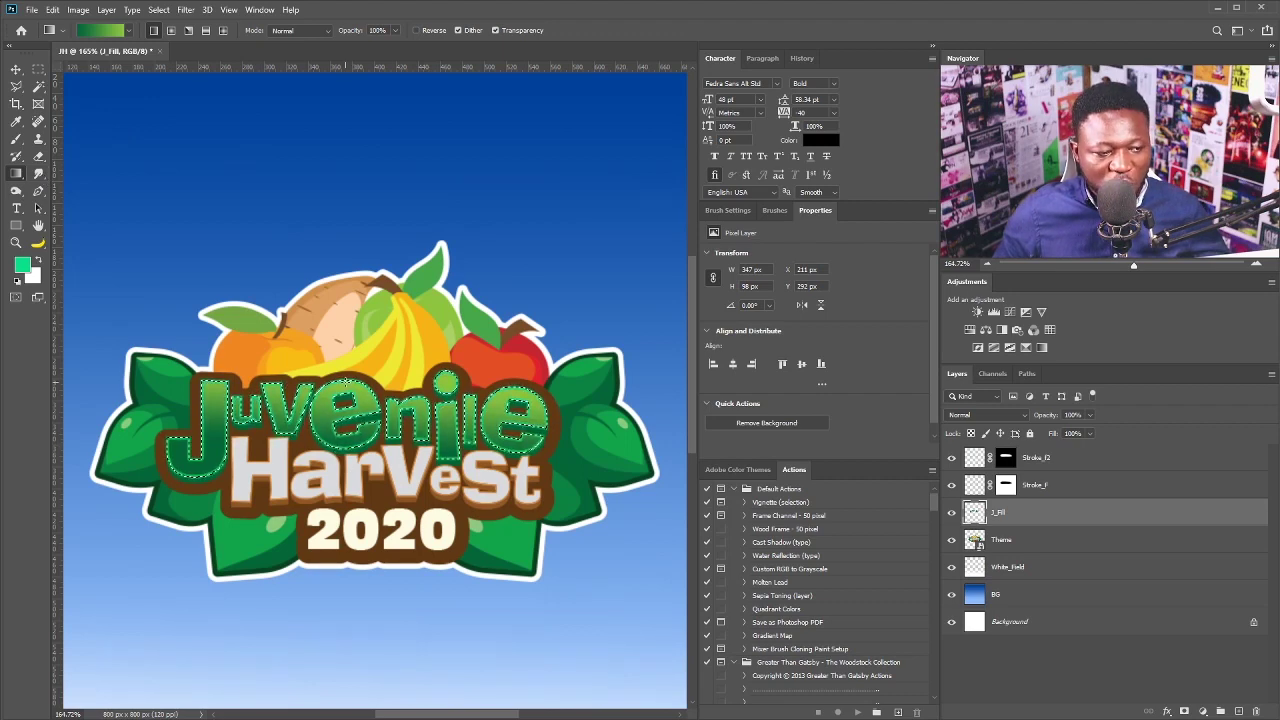
pyautogui.hotkey('ctrl', 'd')
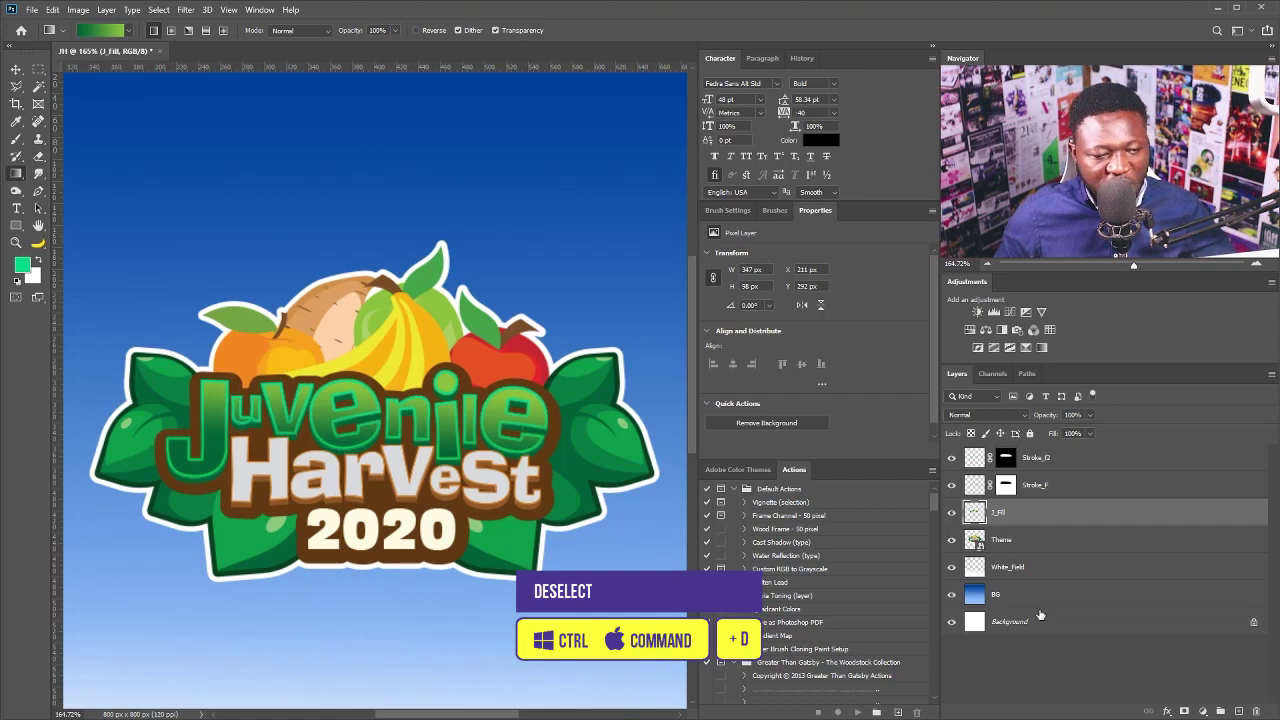
# - Lasso an area over the fruits and the upper half of Juvenile, and fill it white on a new top layer named White_F
pyautogui.press('l')
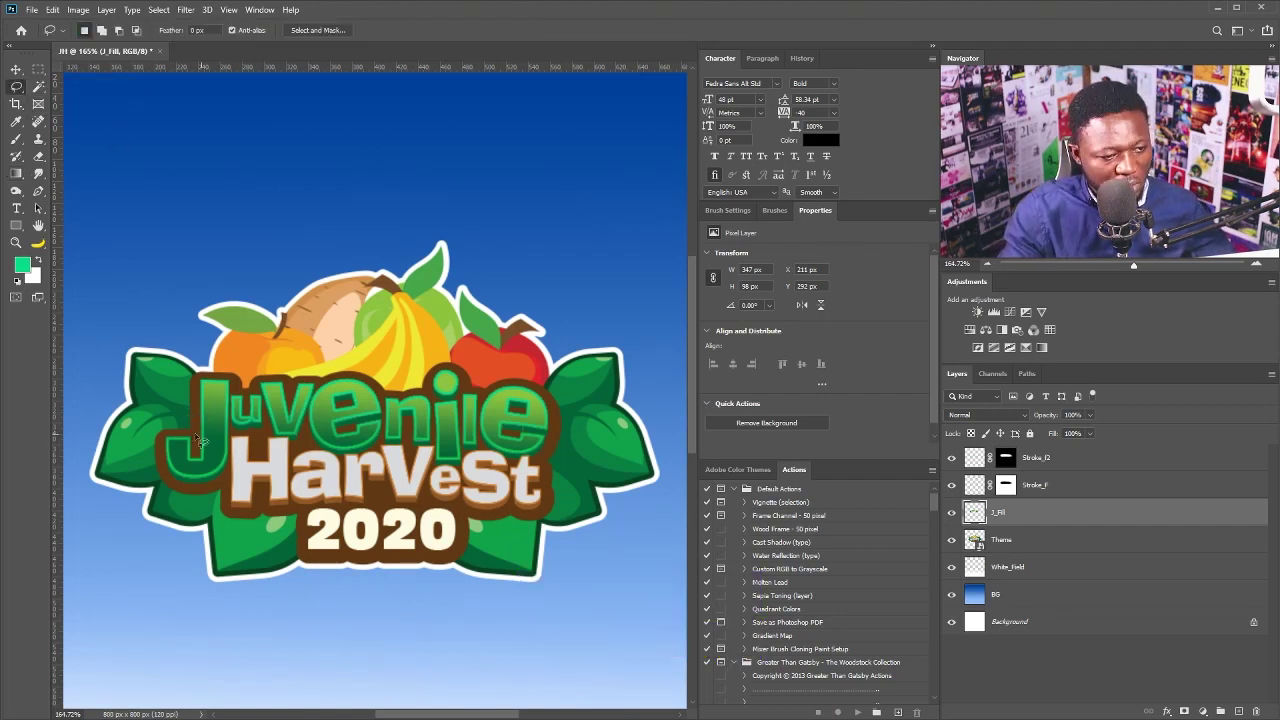
pyautogui.moveTo(160, 392)
pyautogui.mouseDown()
pyautogui.moveTo(326, 410)
pyautogui.moveTo(429, 216)
pyautogui.moveTo(168, 335)
pyautogui.mouseUp()
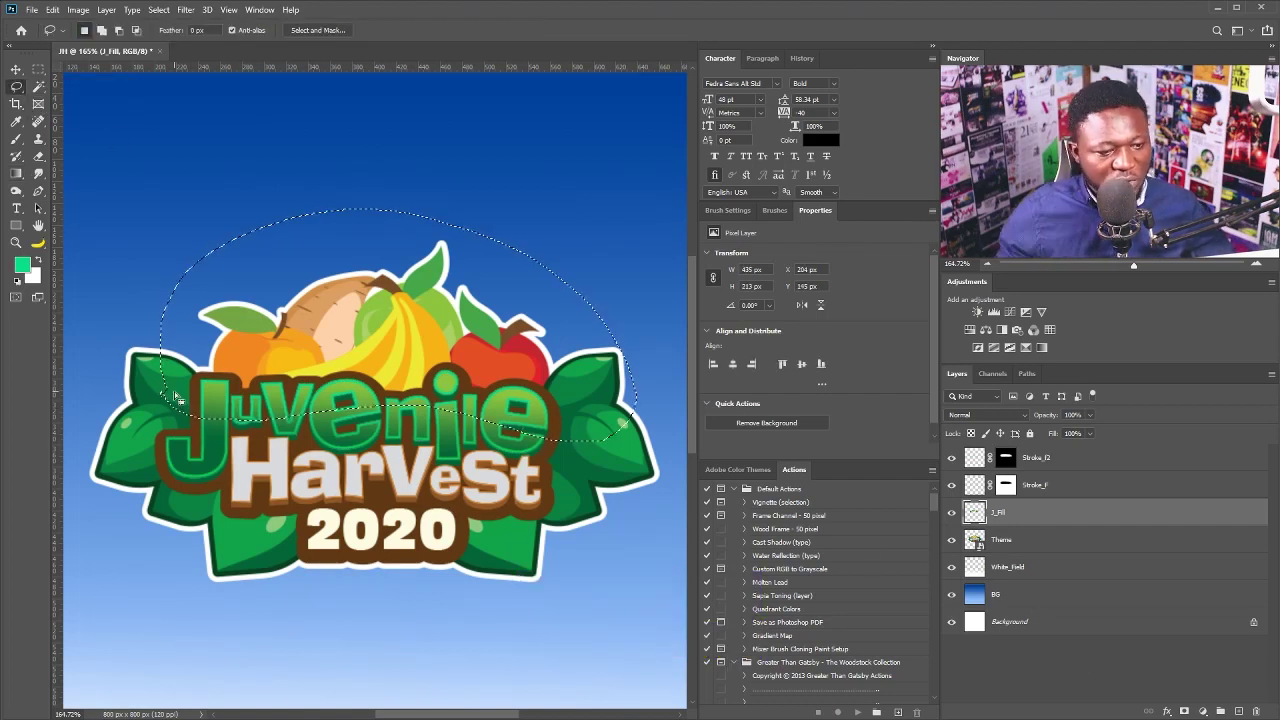
pyautogui.click(1089, 461)
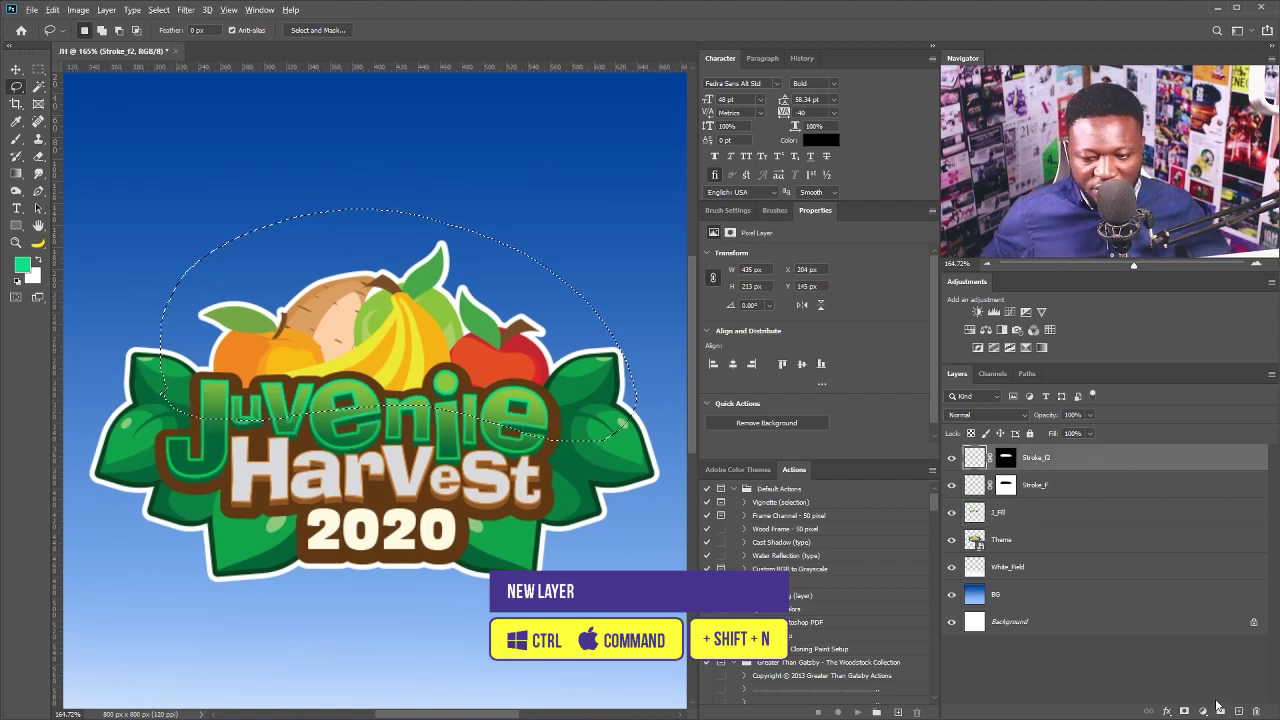
pyautogui.hotkey('ctrl', 'shift', 'n')
pyautogui.write('White_F')
pyautogui.press('Return')
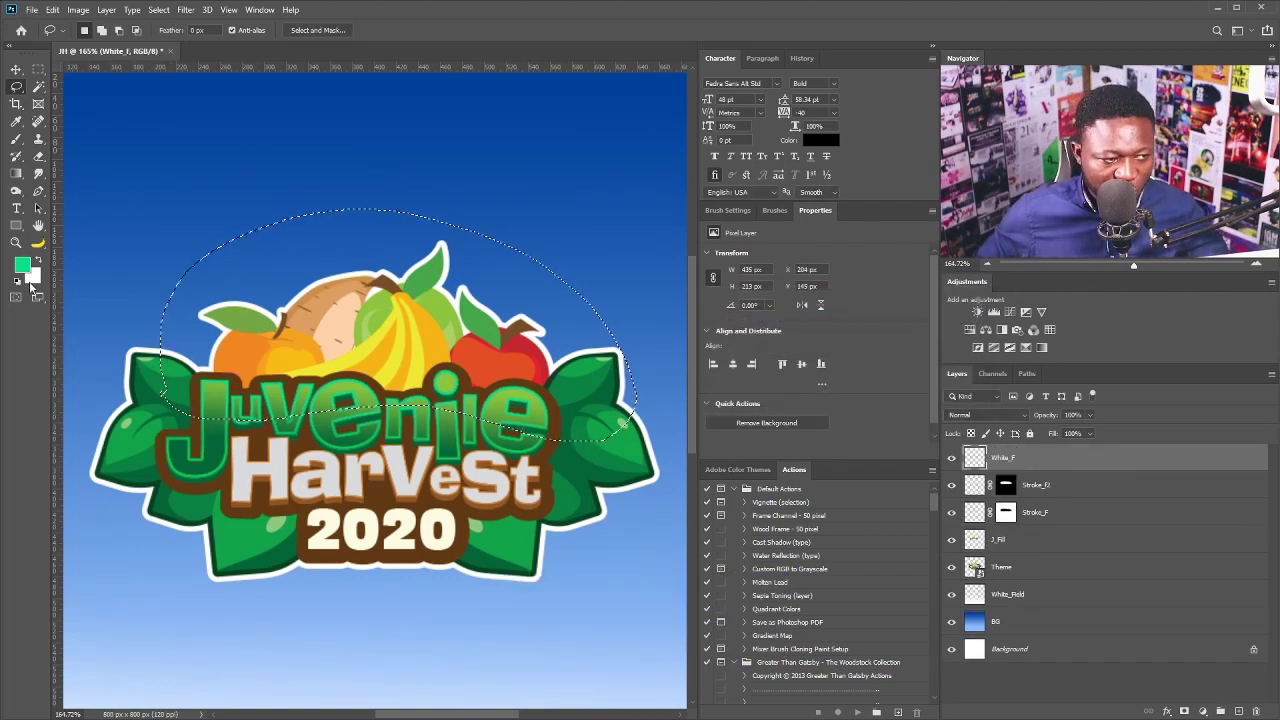
pyautogui.hotkey('ctrl', 'BackSpace')
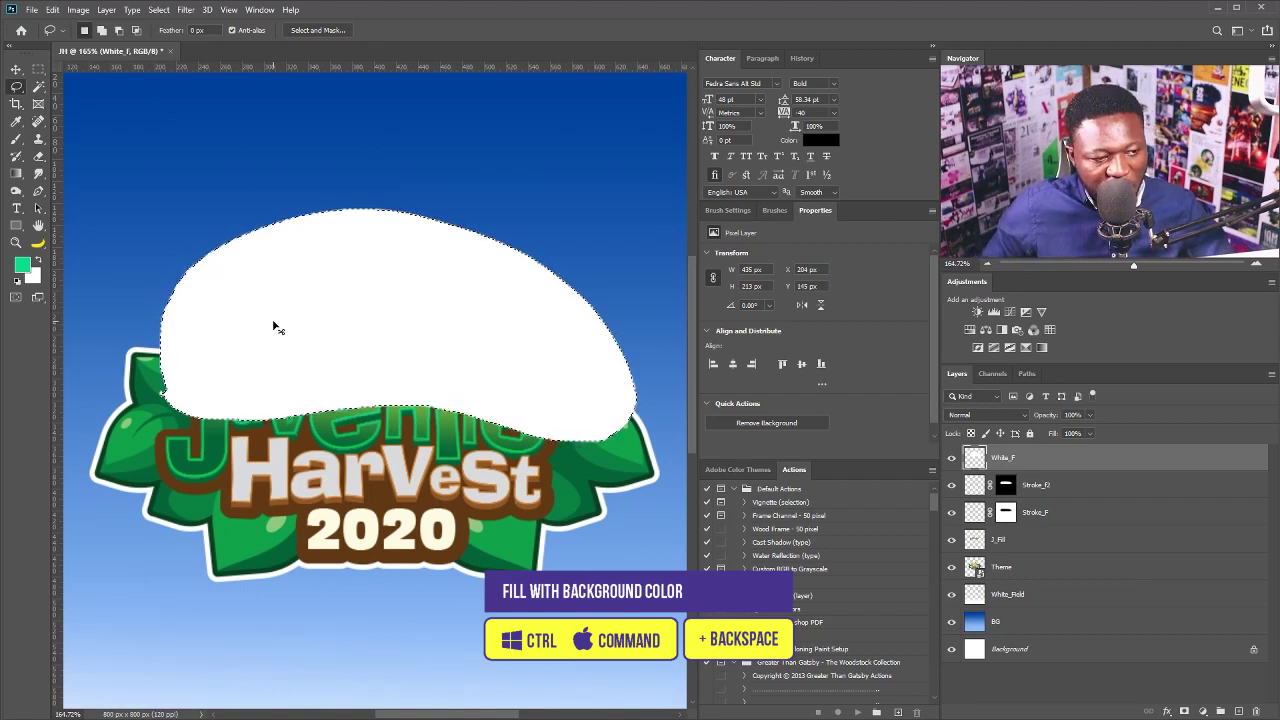
pyautogui.hotkey('ctrl', 'd')
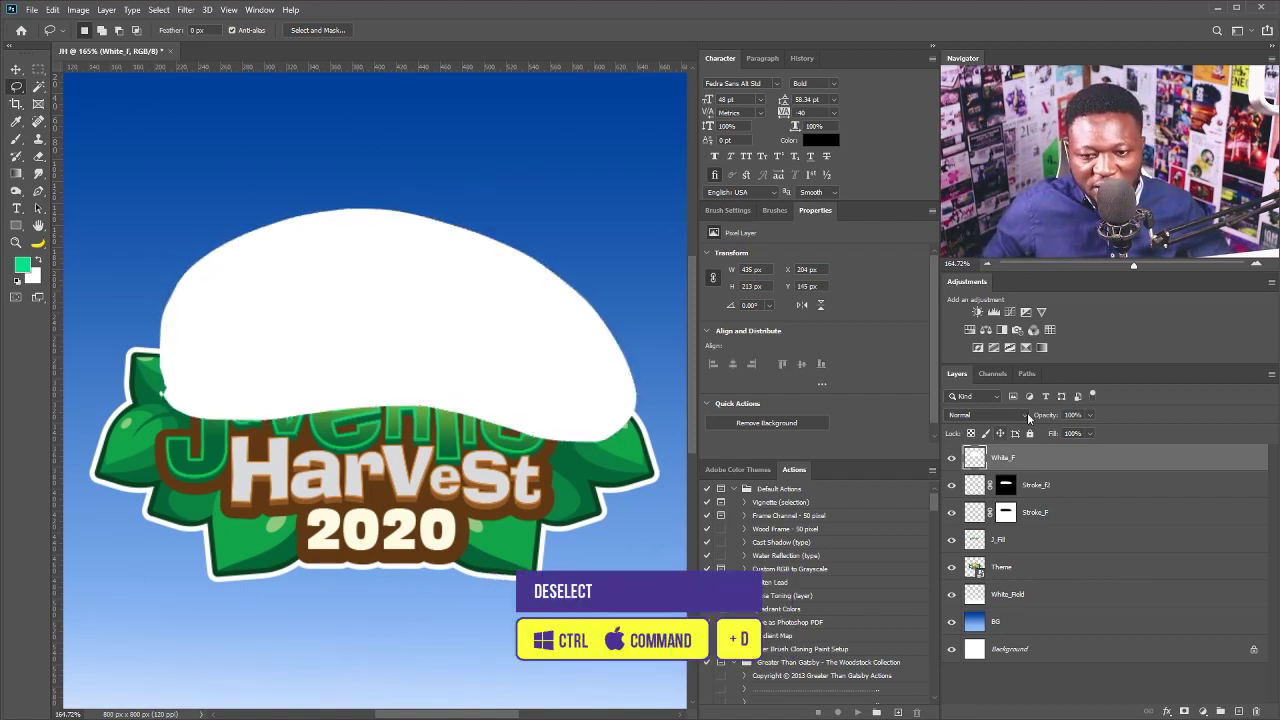
# - Set the White_F layer's opacity to 25% and mask it to the shape of the J_Fill lettering
pyautogui.click(1089, 415)
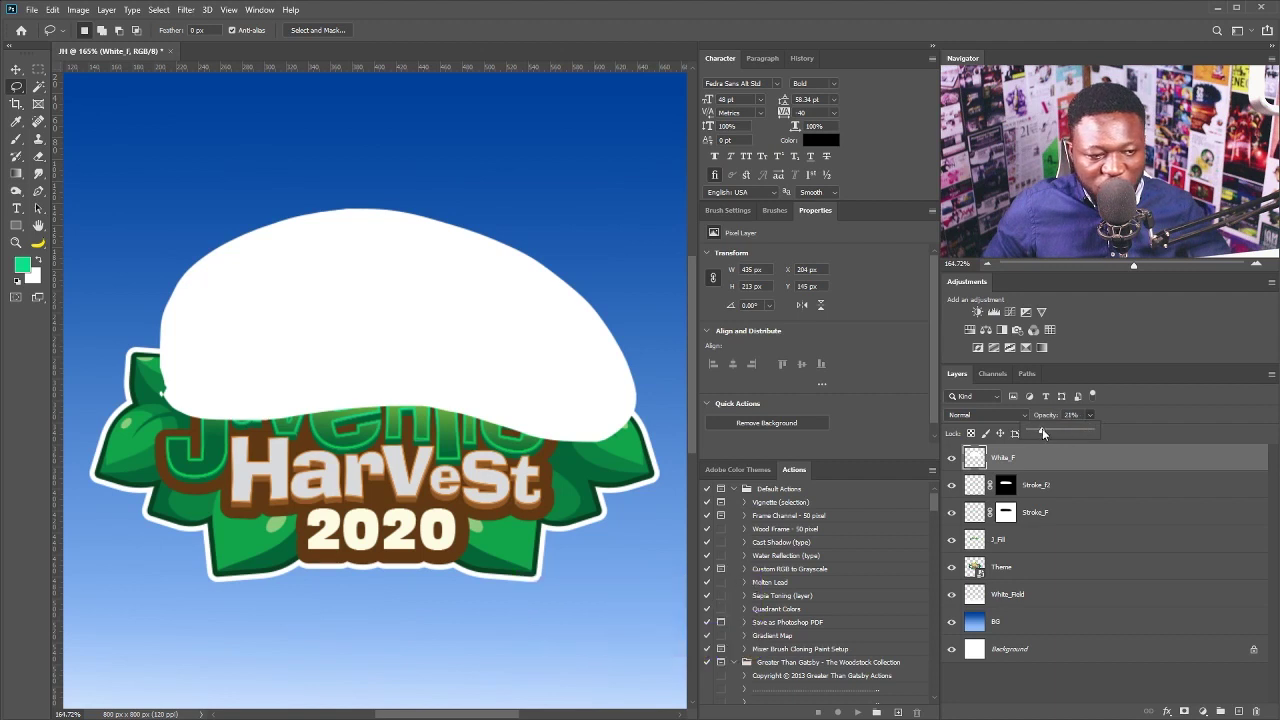
pyautogui.moveTo(1098, 432); pyautogui.dragTo(1046, 432)
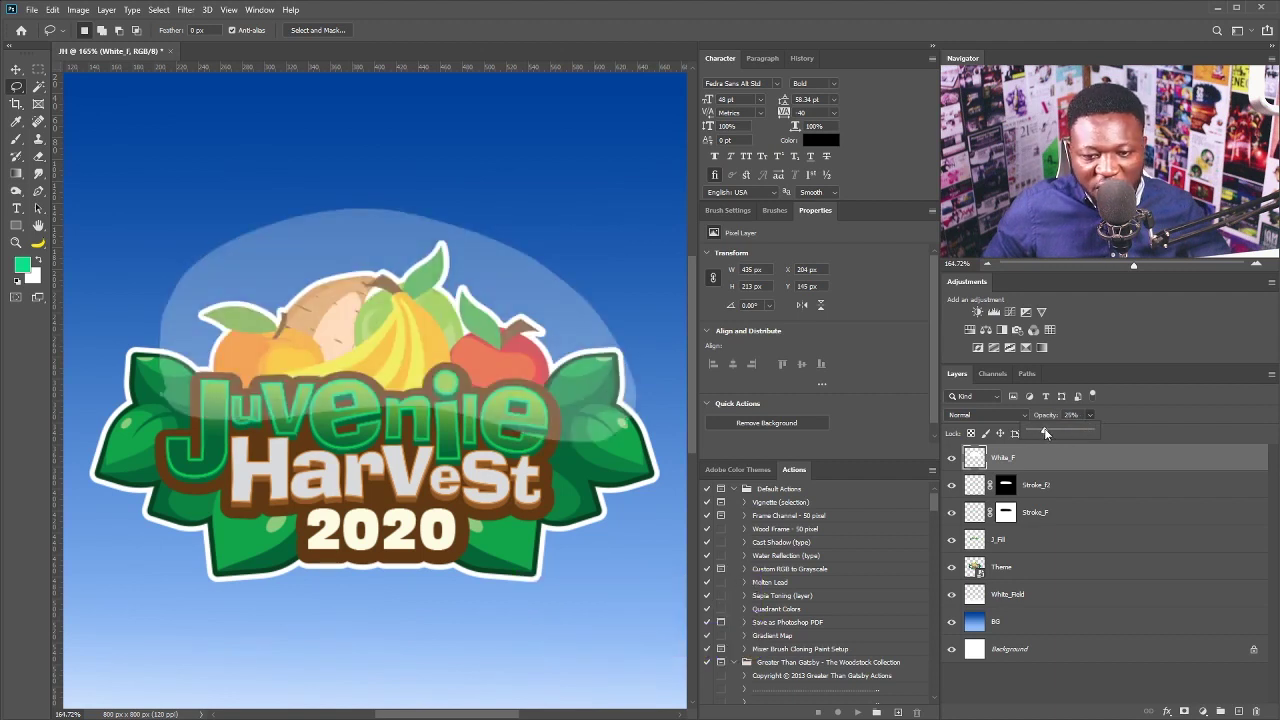
pyautogui.keyDown('ctrl'); pyautogui.click(975, 540); pyautogui.keyUp('ctrl')
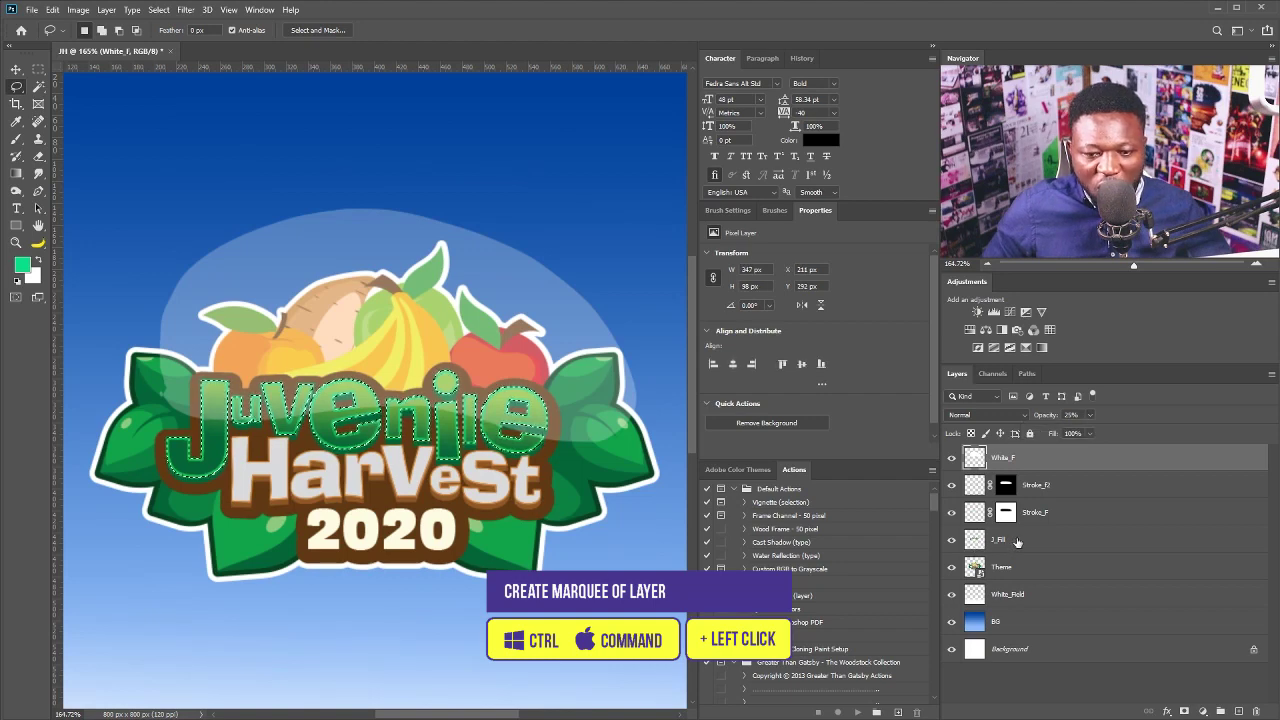
pyautogui.click(1184, 711)
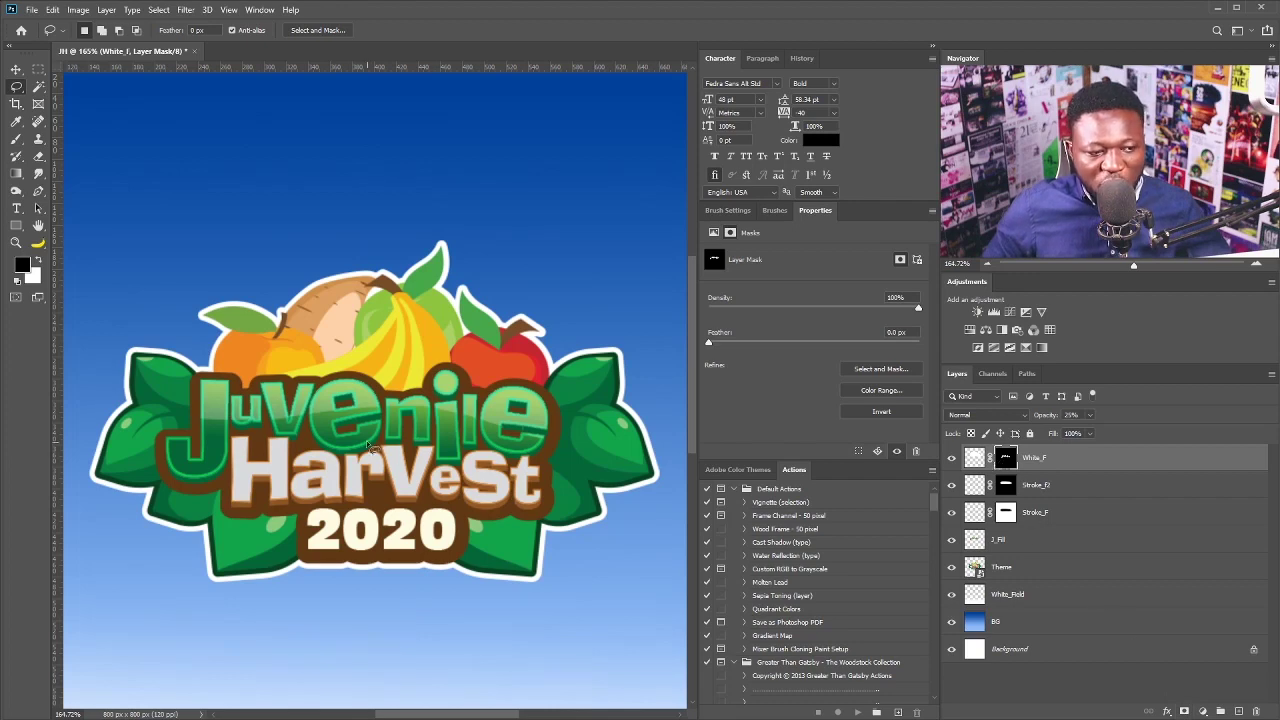
# - Group the layers from White_F down to J_Fill and name the group J_Theme
pyautogui.keyDown('shift'); pyautogui.click(1021, 539); pyautogui.keyUp('shift')
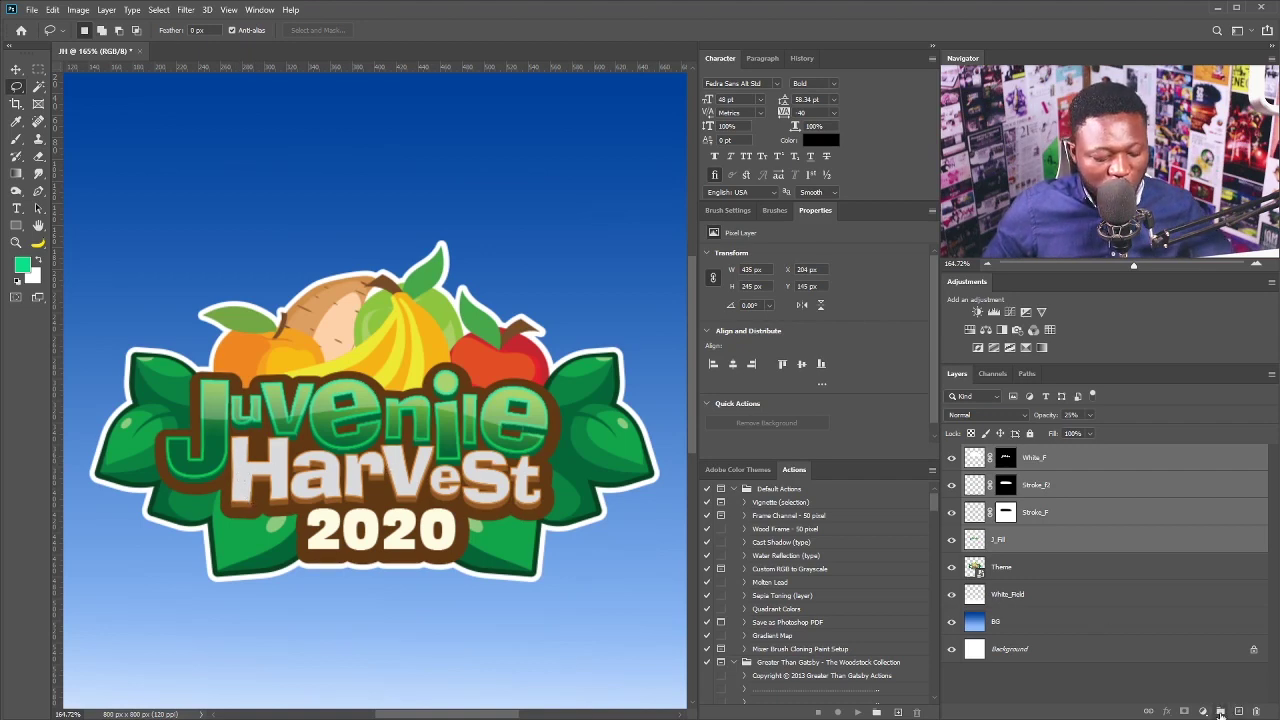
pyautogui.hotkey('ctrl', 'g')
pyautogui.doubleClick(1001, 452)
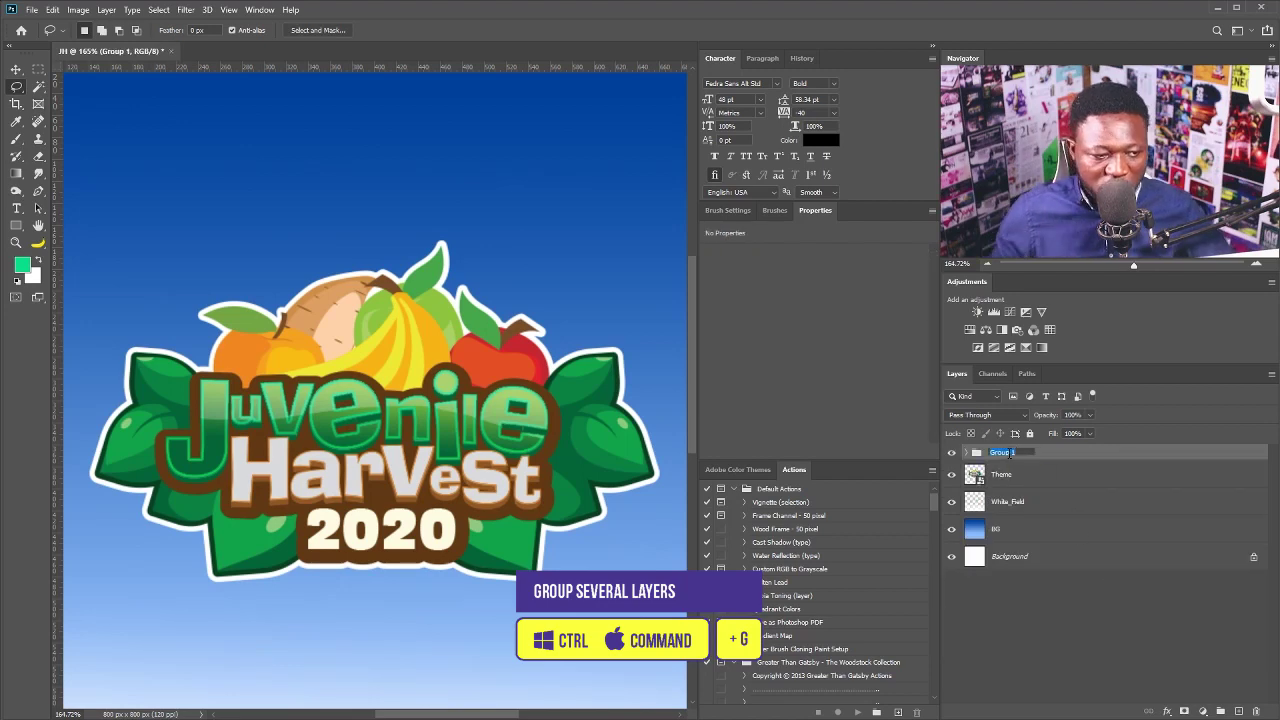
pyautogui.write('J Theme')
pyautogui.press('Return')
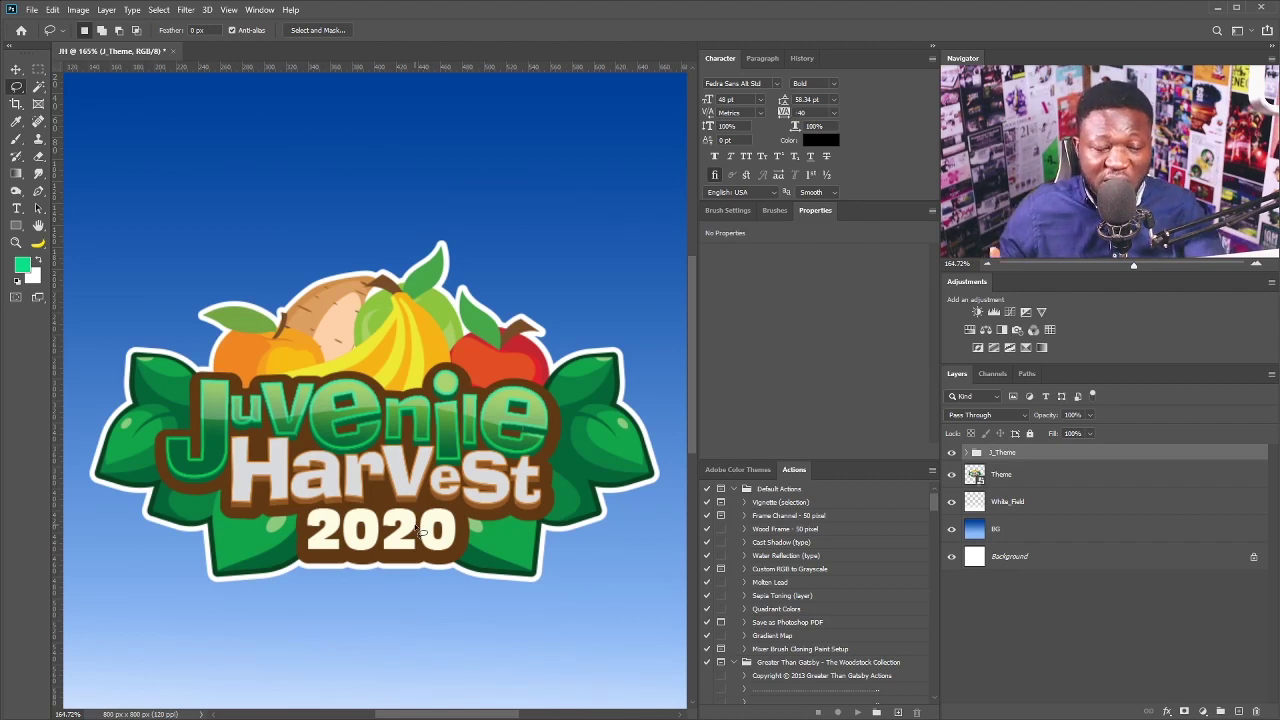
# - Select the faces of the Harvest letters on the Theme layer with the Magic Wand and add a new layer named Fill
pyautogui.press('w')
pyautogui.click(1002, 475)
pyautogui.click(246, 472)
pyautogui.keyDown('shift'); pyautogui.click(312, 480); pyautogui.keyUp('shift')
pyautogui.keyDown('shift'); pyautogui.click(348, 480); pyautogui.keyUp('shift')
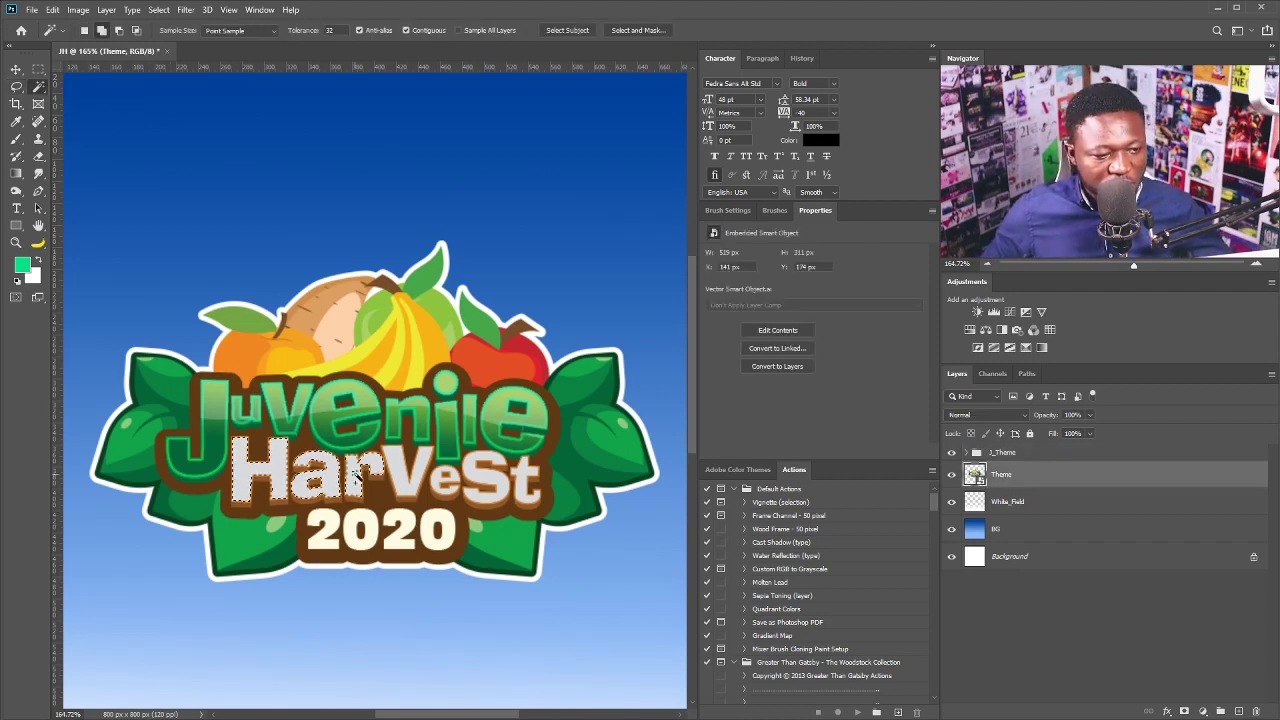
pyautogui.hotkey('ctrl', 'shift', 'n')
pyautogui.write('Fill')
pyautogui.press('Return')
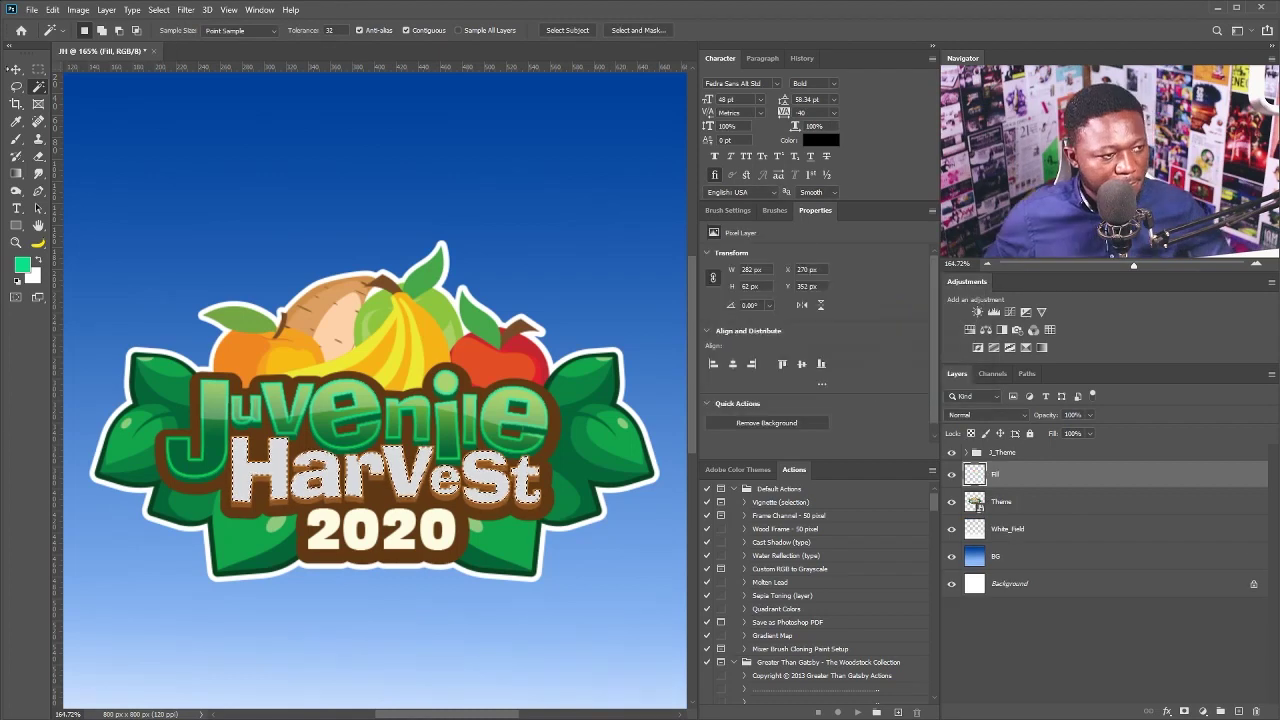
# - Fill the selected Harvest letters with a gradient from orange sampled from the orange fruit to yellow sampled from the bananas
pyautogui.click(16, 174)
pyautogui.click(100, 31)
pyautogui.doubleClick(783, 430)
pyautogui.click(236, 352)
pyautogui.press('Return')
pyautogui.doubleClick(1051, 431)
pyautogui.click(382, 346)
pyautogui.press('Return')
pyautogui.press('Return')
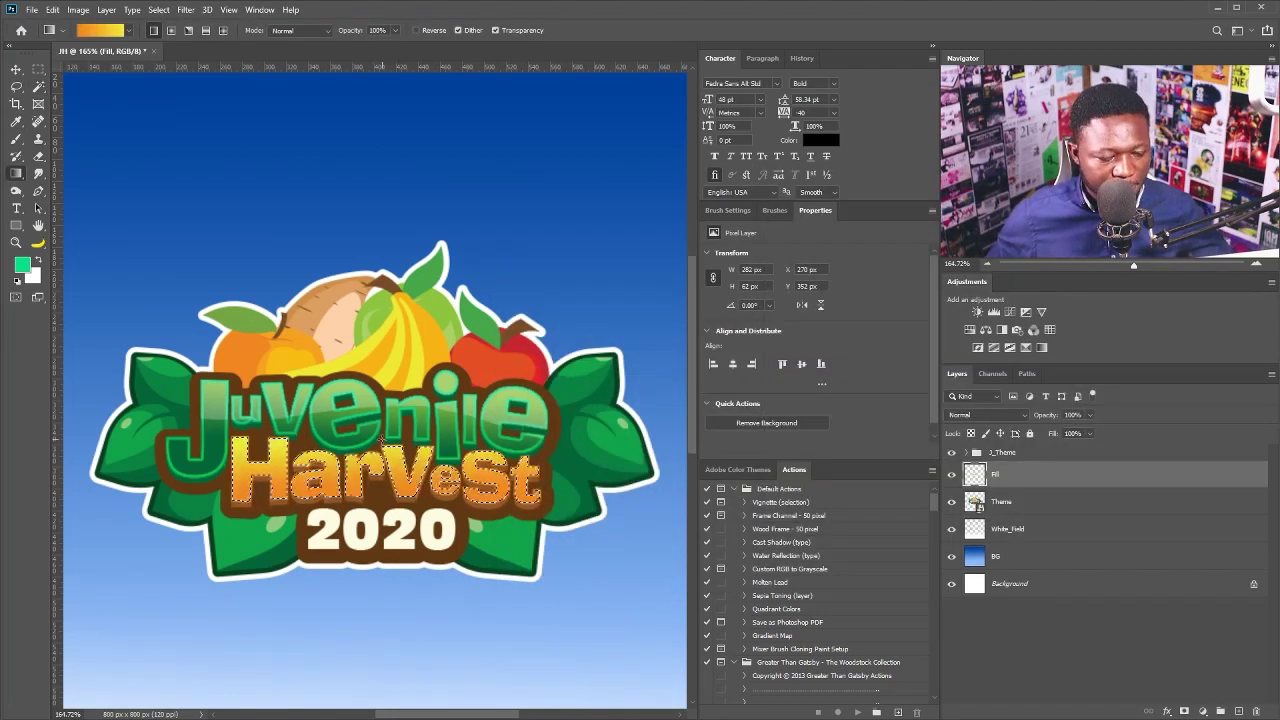
# - Add a layer named Stroke_1 and make an inner outline of the Harvest letters on it in a color sampled from the bananas
pyautogui.keyDown('alt'); pyautogui.click(1240, 712); pyautogui.keyUp('alt')
pyautogui.write('Stroke_1')
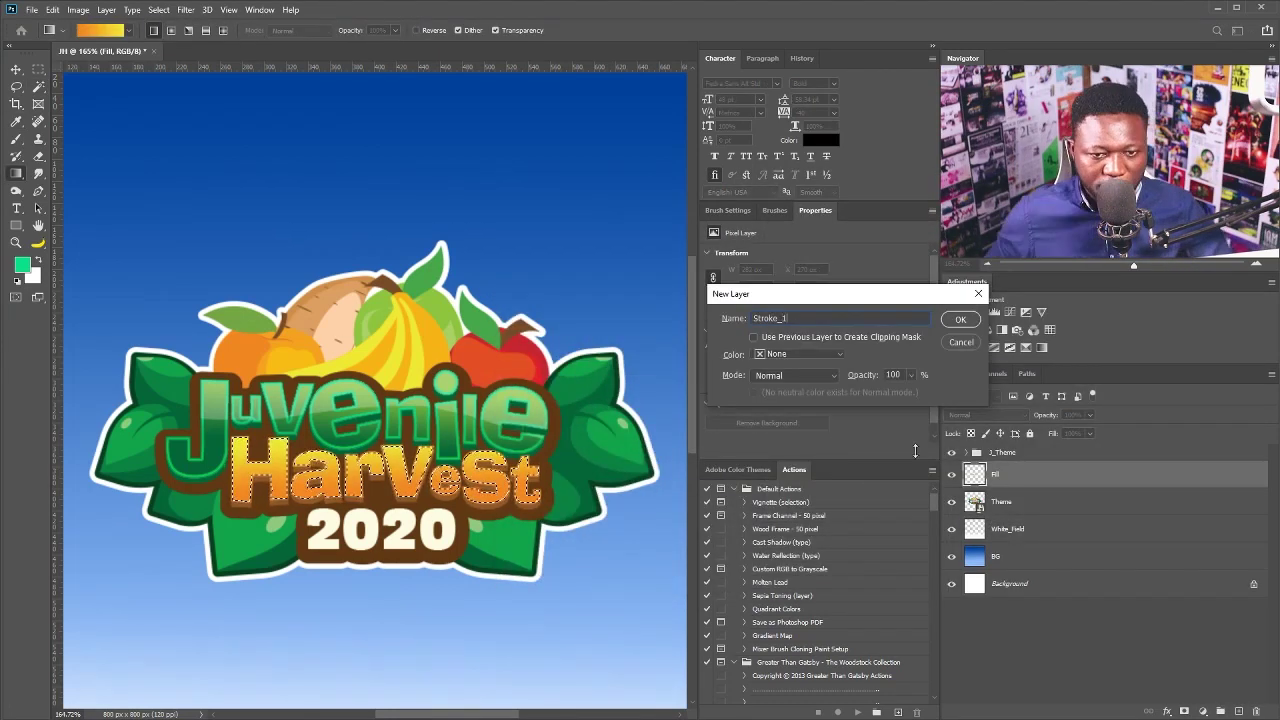
pyautogui.click(960, 319)
pyautogui.click(22, 264)
pyautogui.click(400, 335)
pyautogui.click(903, 360)
pyautogui.hotkey('alt', 'BackSpace')
pyautogui.click(158, 10)
pyautogui.click(306, 255)
pyautogui.click(914, 337)
# - Add a layer named Stroke_2 above Stroke_1 for a pale yellow inner outline of the Harvest letters
pyautogui.press('b')
pyautogui.keyDown('alt'); pyautogui.click(1238, 711); pyautogui.keyUp('alt')
pyautogui.write('Stroke_2')
pyautogui.press('Return')
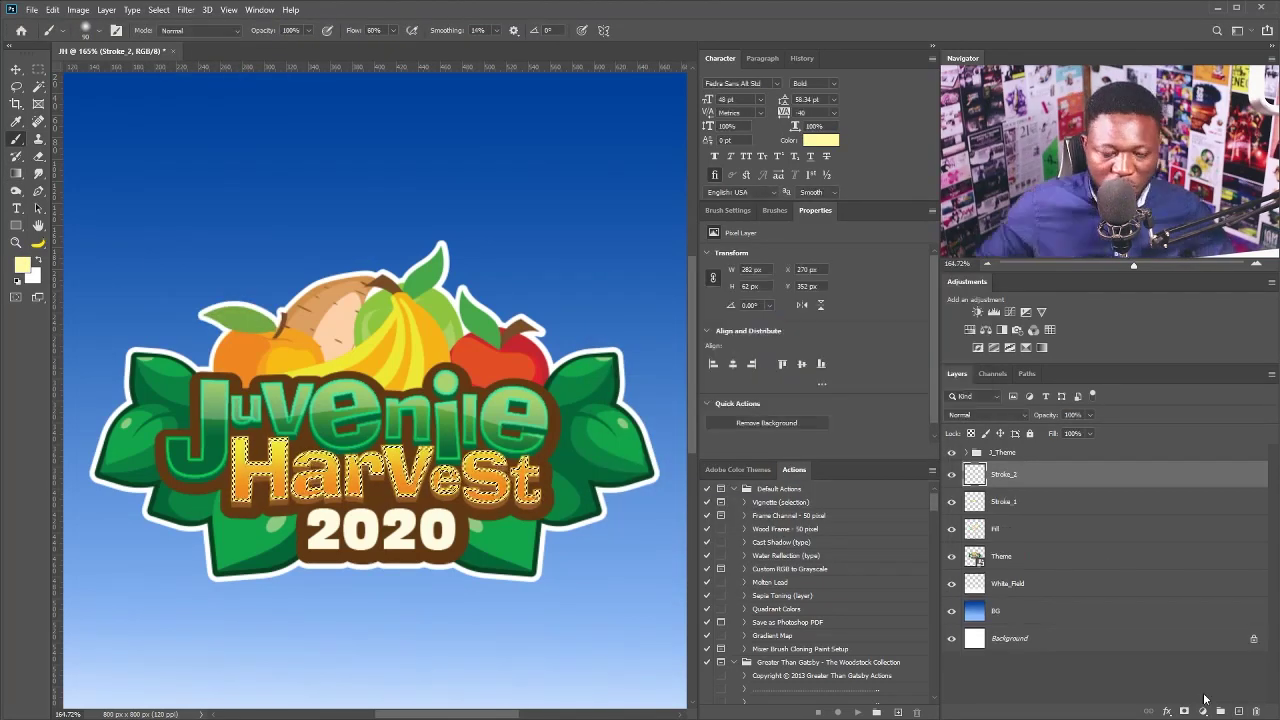
# - Add a mask to Stroke_1, brush black on it across the Harvest letters, and copy the mask to Stroke_2 inverted
pyautogui.click(1005, 505)
pyautogui.click(1184, 711)
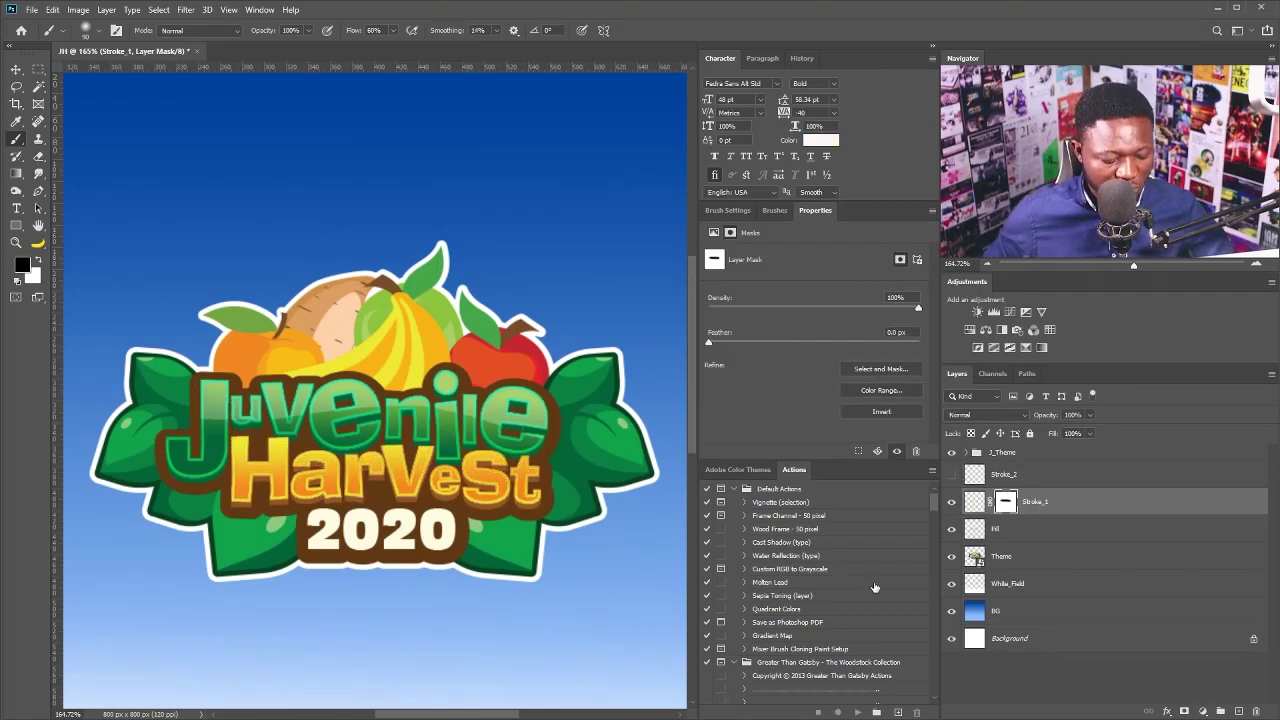
pyautogui.click(951, 475)
pyautogui.moveTo(1006, 502); pyautogui.dragTo(1025, 480)
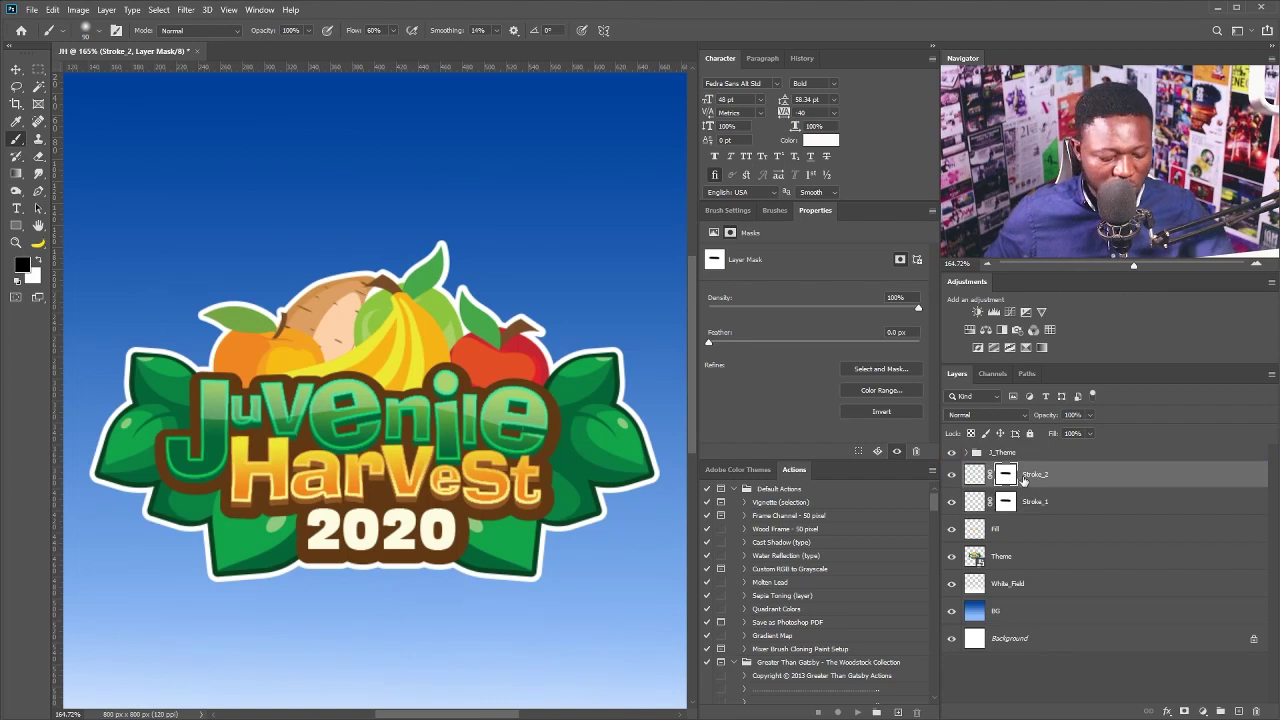
pyautogui.hotkey('ctrl', 'i')
pyautogui.press('v')
pyautogui.moveTo(512, 316); pyautogui.dragTo(480, 357)
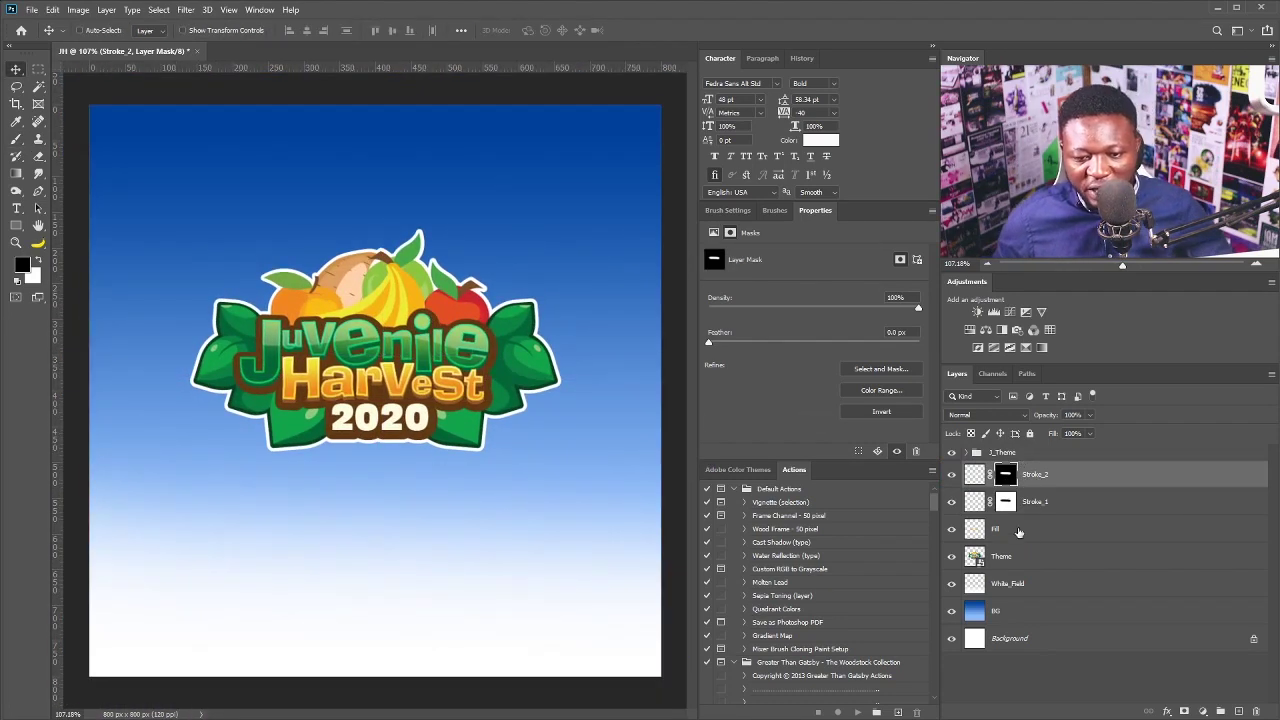
# - Group the Stroke_2, Stroke_1 and Fill layers and name the group H_Theme
pyautogui.keyDown('shift'); pyautogui.click(1018, 532); pyautogui.keyUp('shift')
pyautogui.click(1220, 707)
pyautogui.doubleClick(1003, 470)
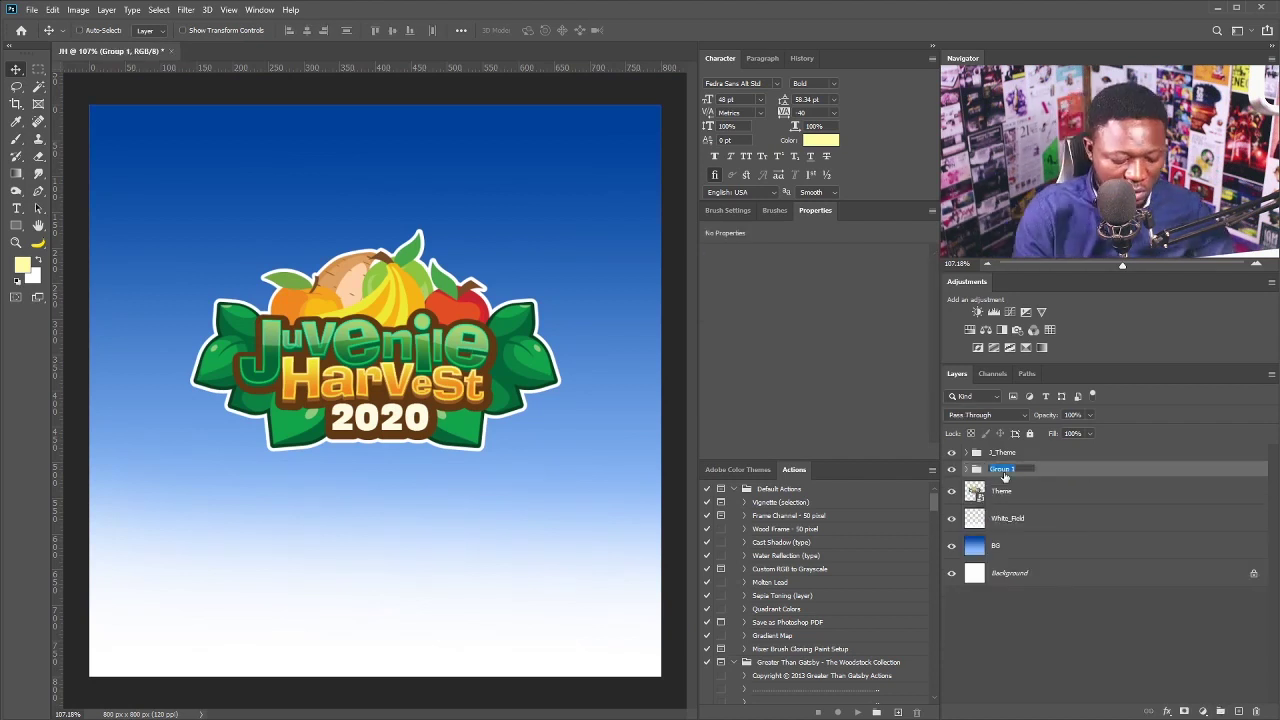
pyautogui.press('Return')
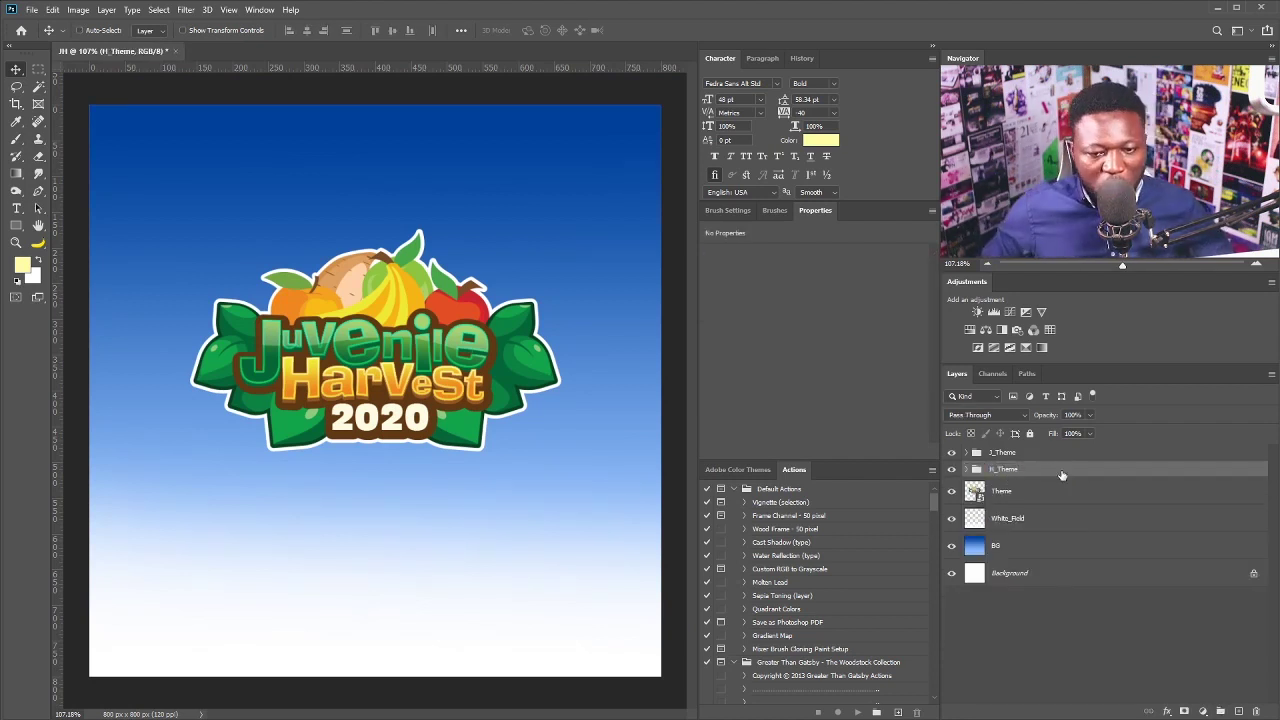
# - Group J_Theme, H_Theme and the Theme layer together and name the group Theme
pyautogui.click(1048, 453)
pyautogui.keyDown('shift'); pyautogui.click(1028, 490); pyautogui.keyUp('shift')
pyautogui.hotkey('ctrl', 'g')
pyautogui.doubleClick(990, 453)
pyautogui.write('Theme')
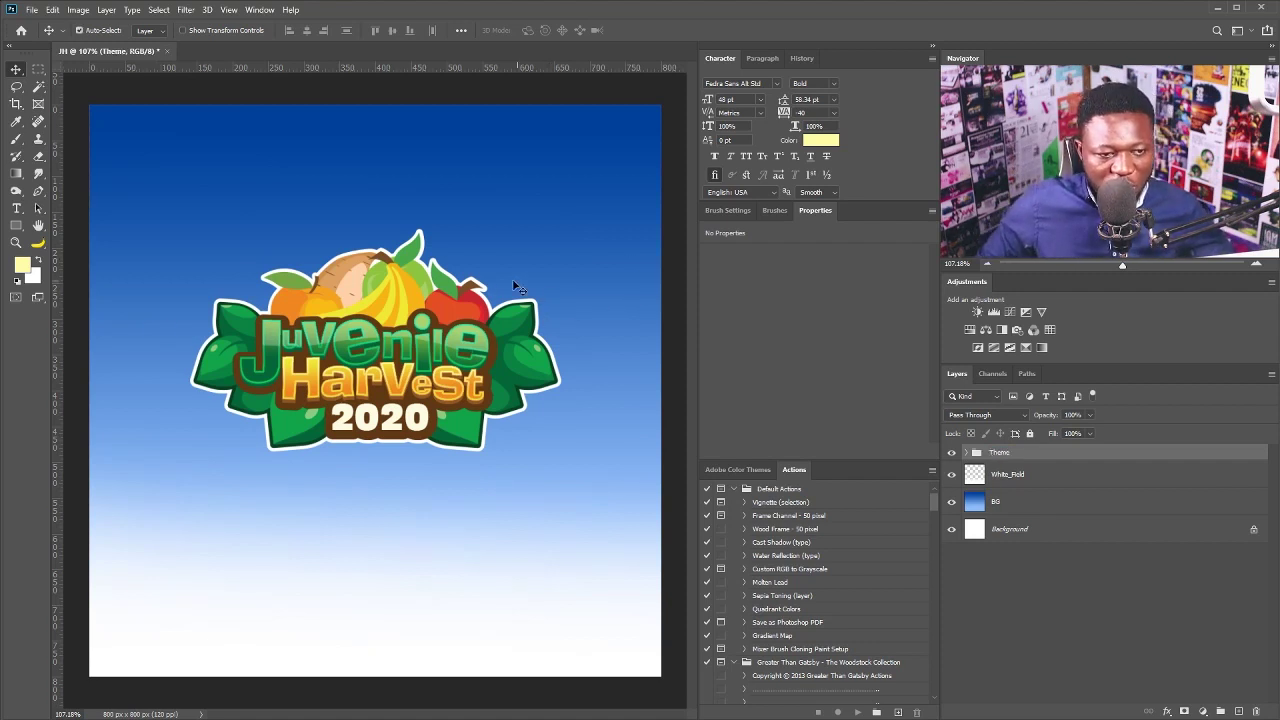
# - Scale the Theme group up slightly with Free Transform to about 549 px wide, keeping it centered on the canvas
pyautogui.scroll(-2, 499, 282)
pyautogui.press('ctrl')
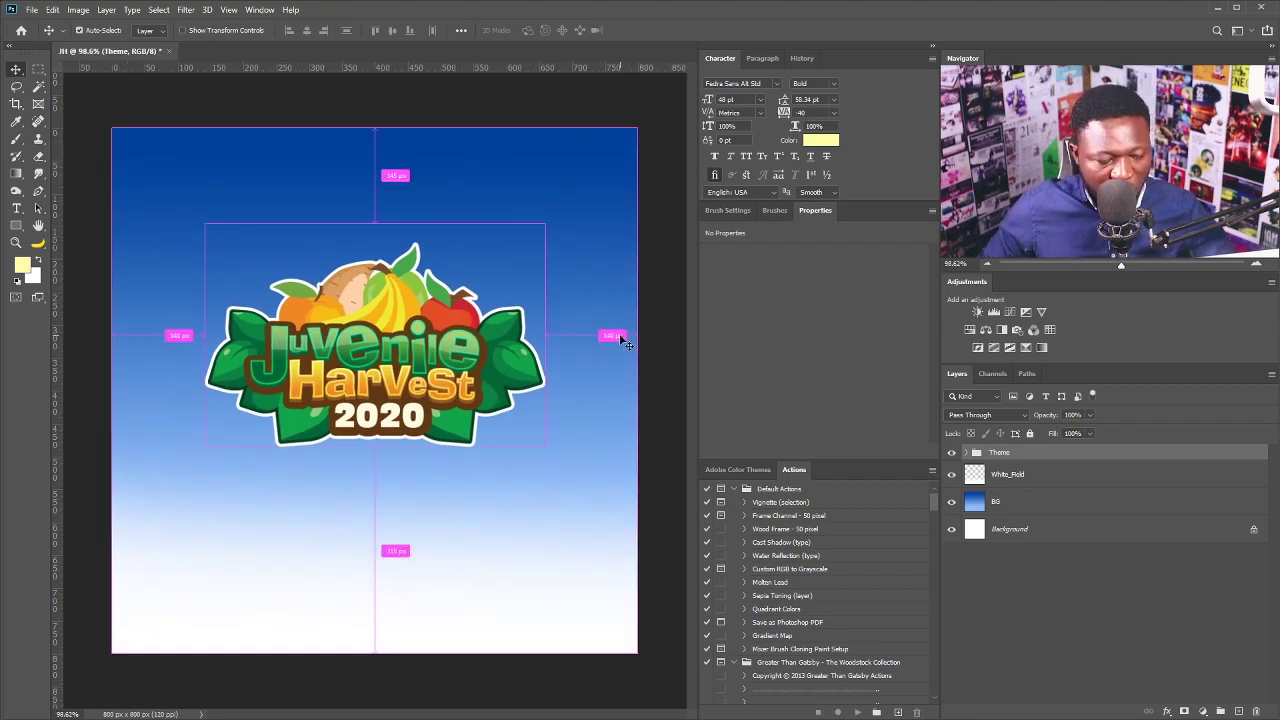
pyautogui.hotkey('ctrl', 't')
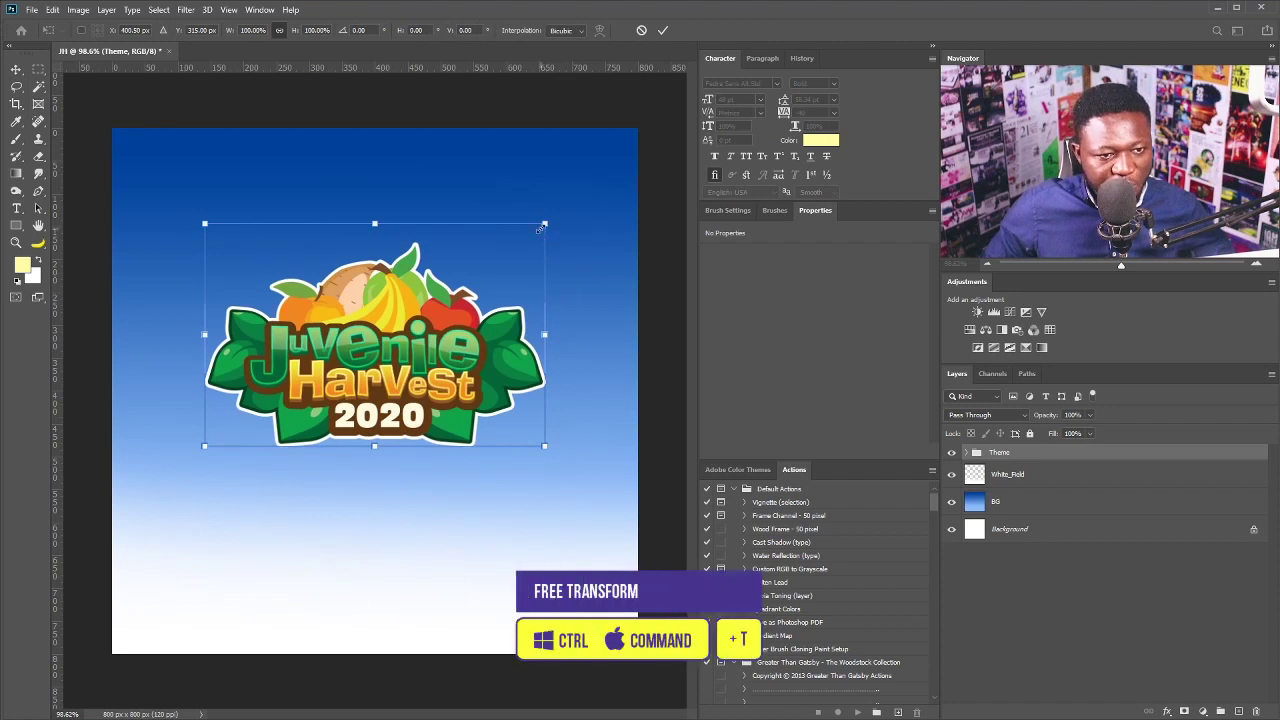
pyautogui.moveTo(546, 222); pyautogui.dragTo(556, 216)
pyautogui.press('Return')
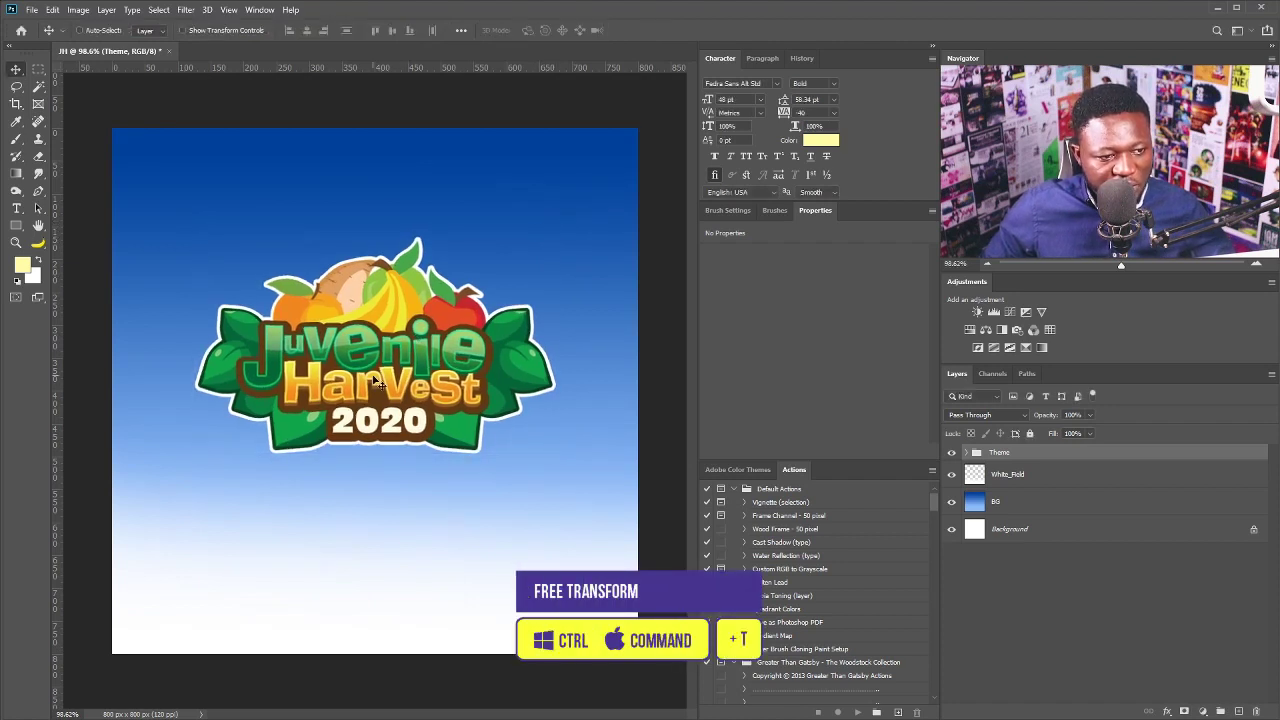
# - Duplicate the Theme group and convert the copy to a smart object
pyautogui.click(375, 380)
pyautogui.moveTo(1058, 458); pyautogui.dragTo(1240, 711)
pyautogui.rightClick(1033, 453)
pyautogui.click(1088, 622)
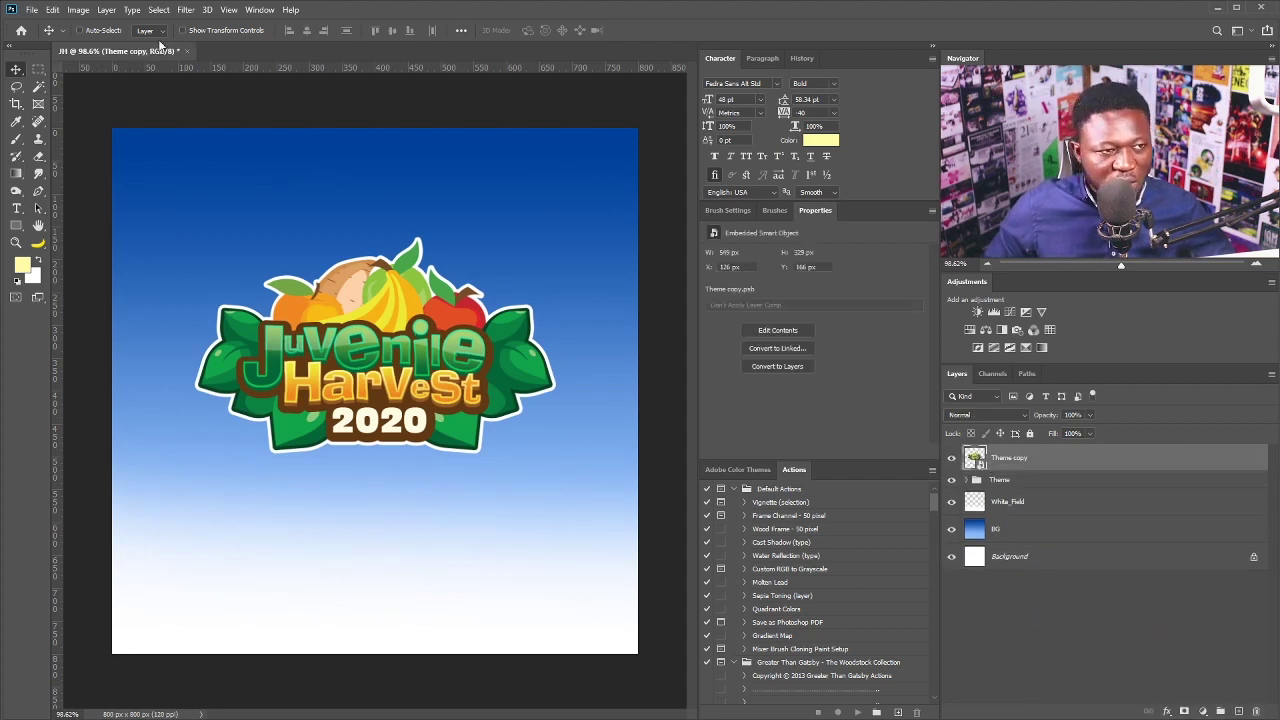
# - Sharpen the Theme copy smart object with Unsharp Mask at amount 32%, radius 1.9 pixels and threshold 0, and inspect the lettering
pyautogui.click(185, 10)
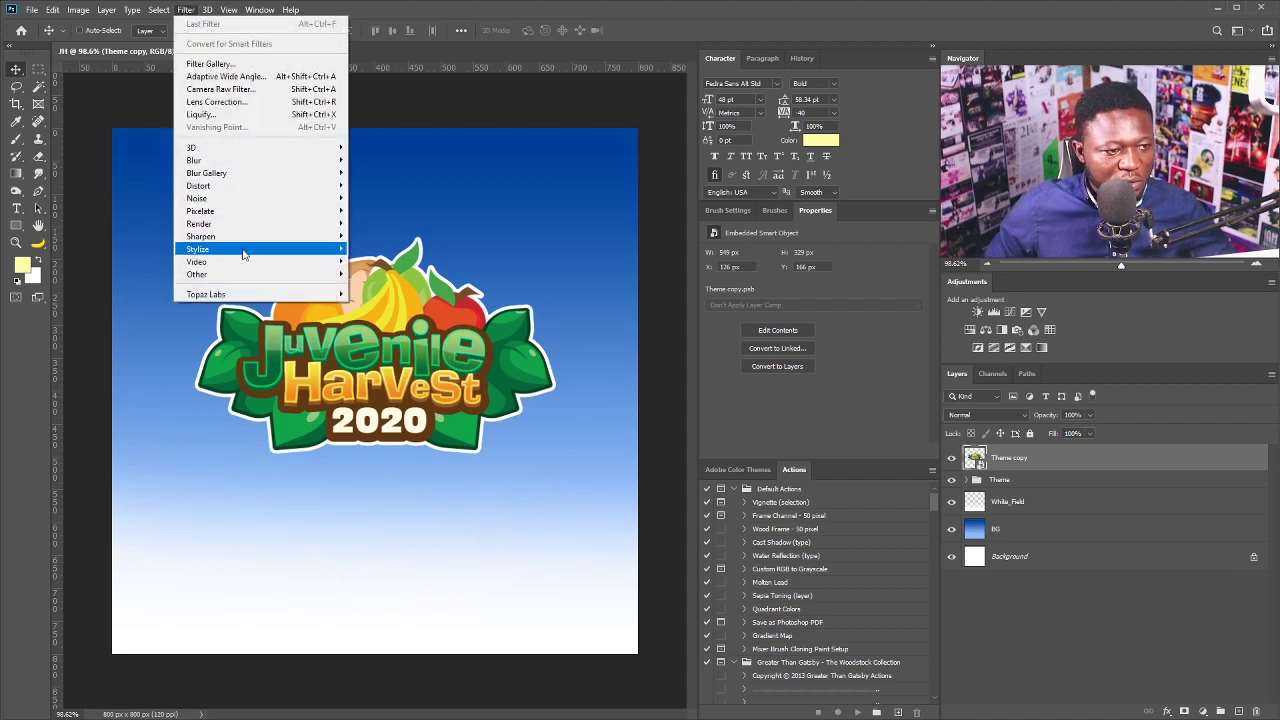
pyautogui.moveTo(252, 237)
pyautogui.click(385, 299)
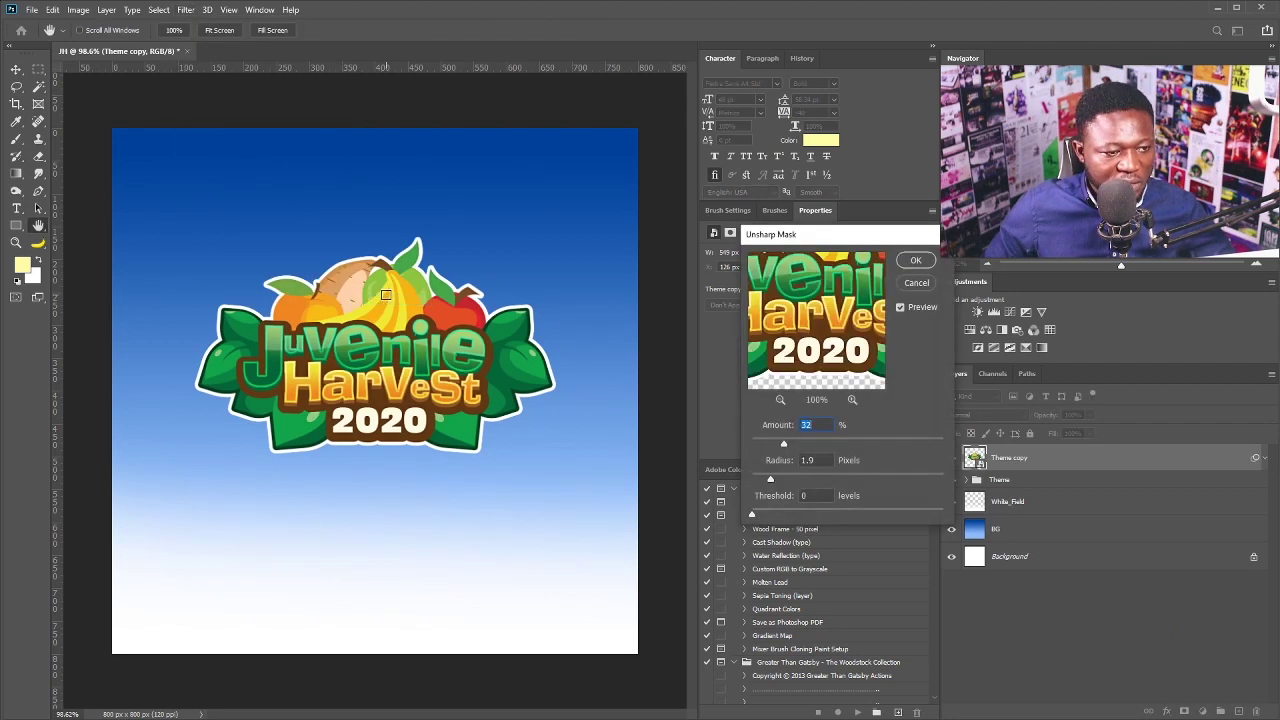
pyautogui.moveTo(861, 245); pyautogui.dragTo(807, 328)
pyautogui.click(861, 344)
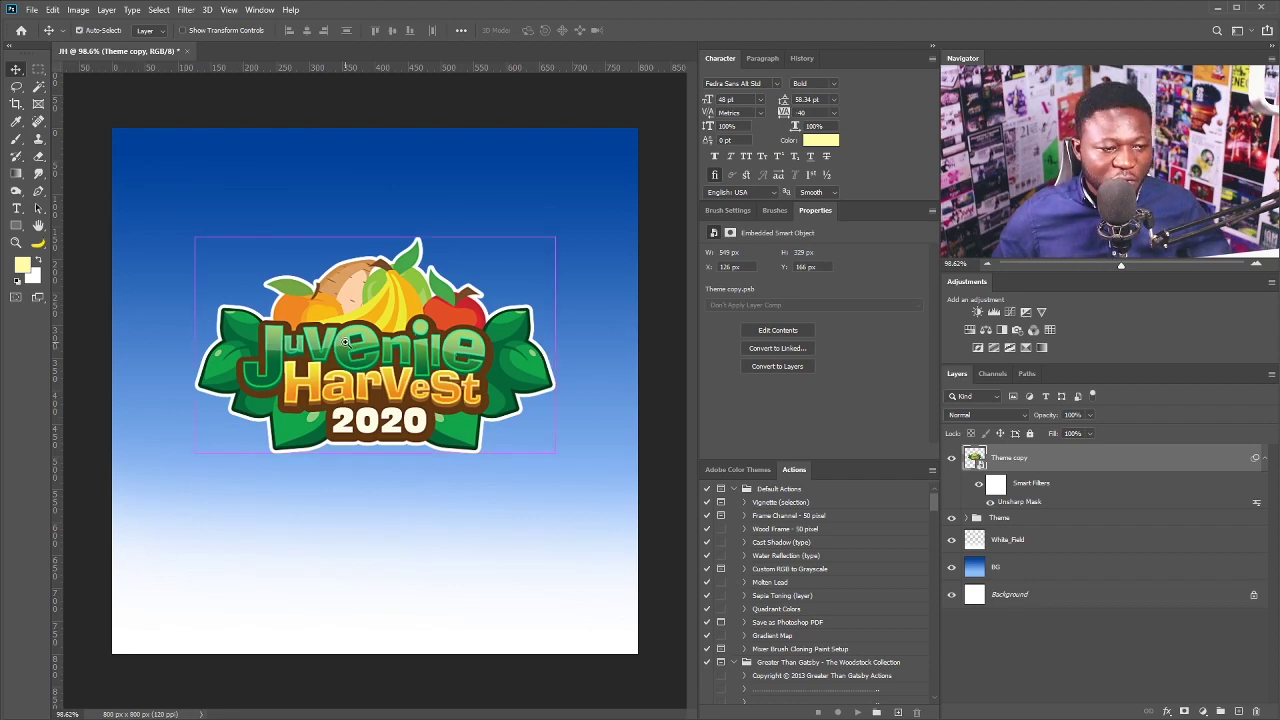
pyautogui.moveTo(345, 342); pyautogui.dragTo(386, 394)
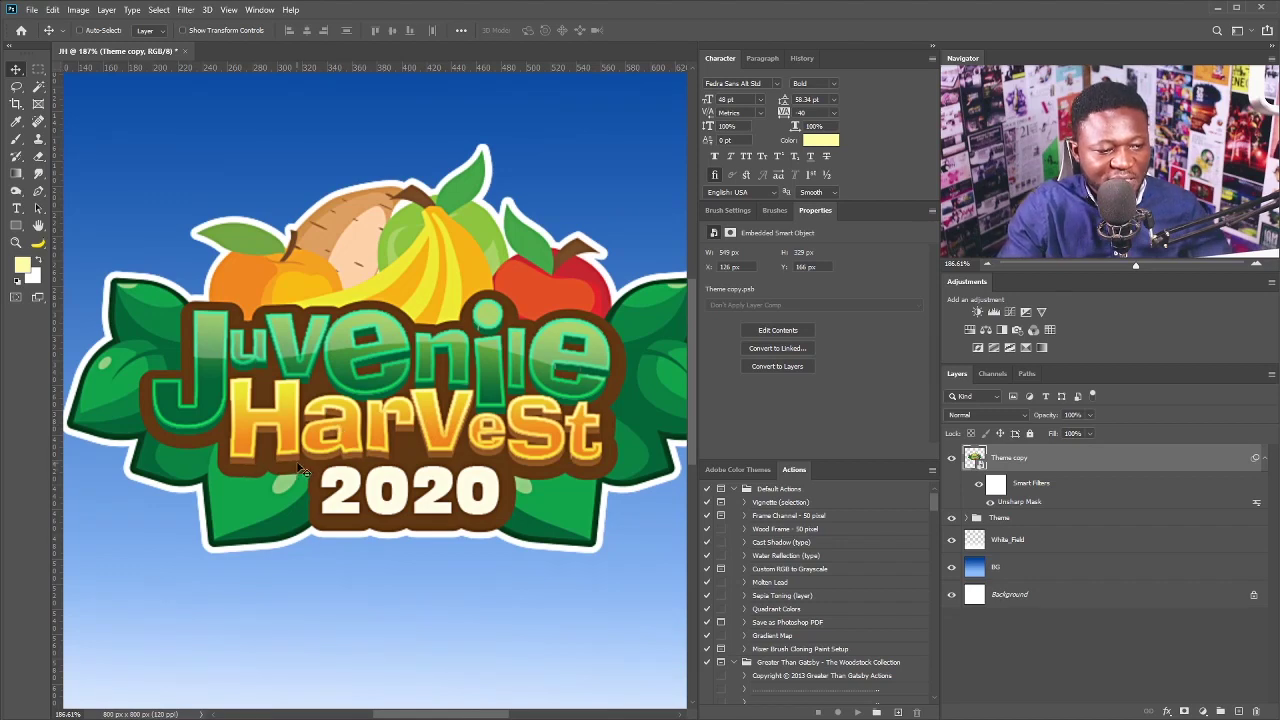
# - Add the text June 7 below the logo and set it in AdLib BT Regular
pyautogui.hotkey('ctrl', '0')
pyautogui.press('t')
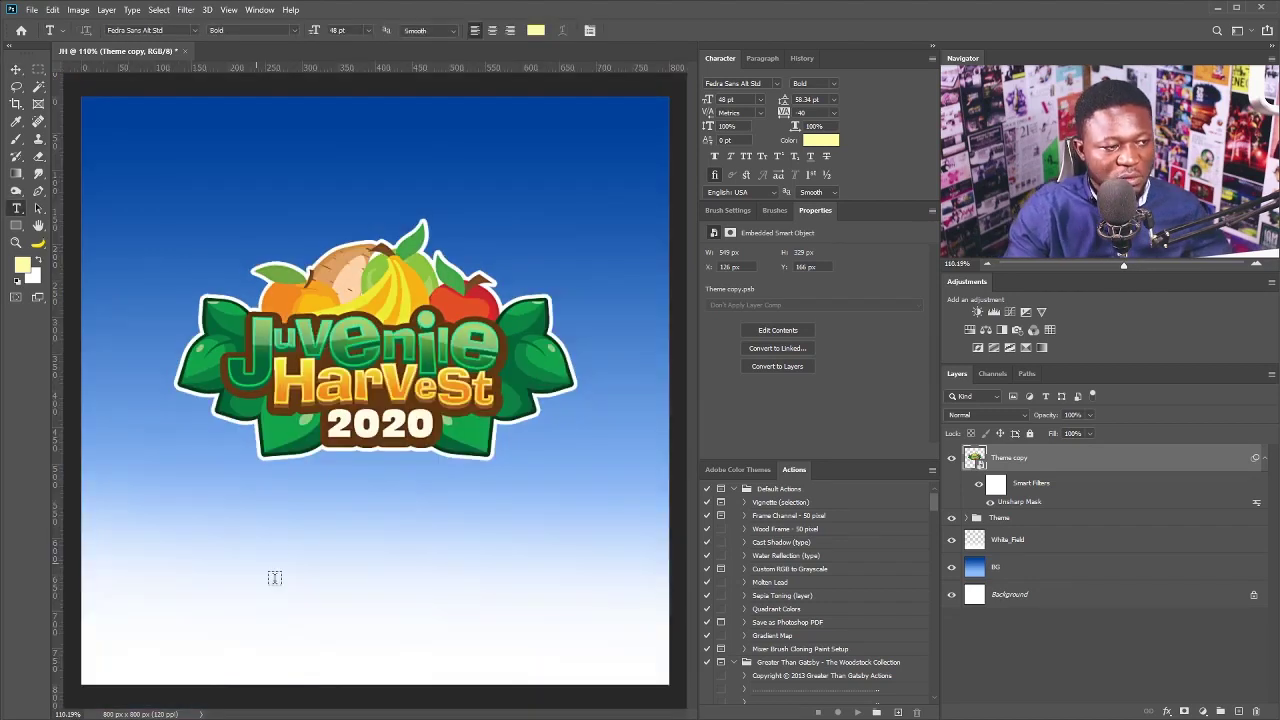
pyautogui.click(286, 540)
pyautogui.write('June 7')
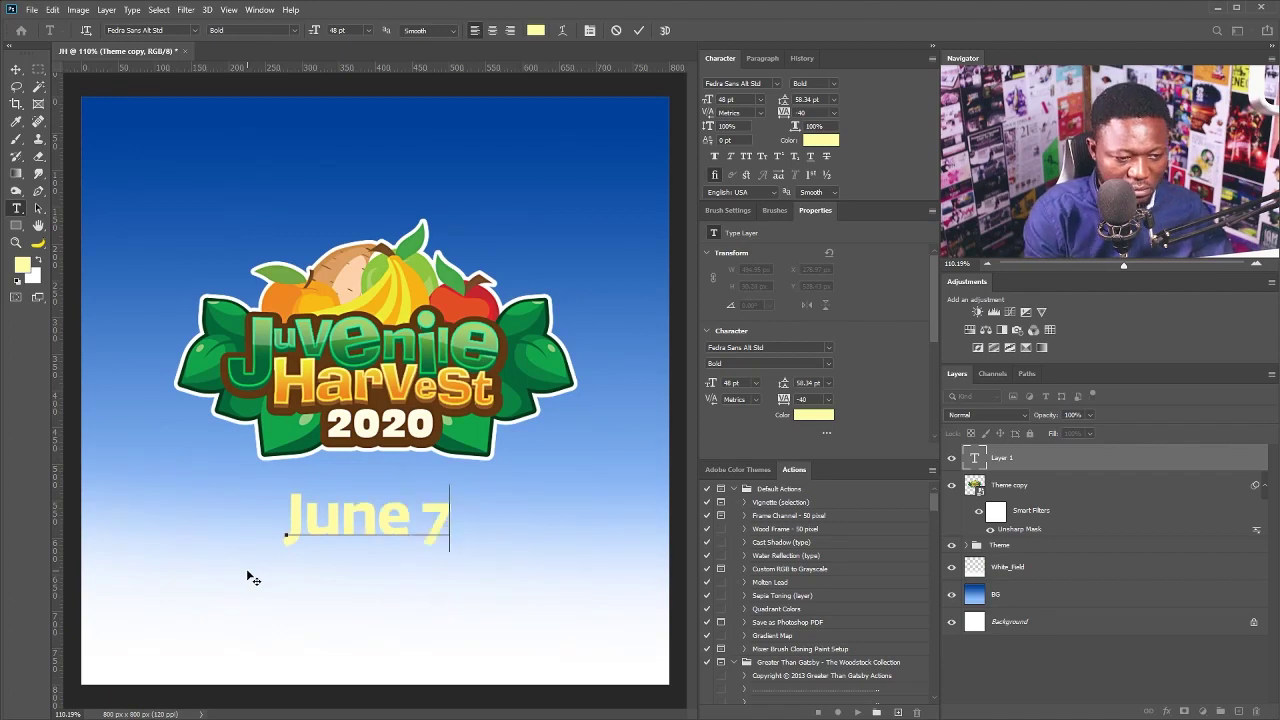
pyautogui.hotkey('ctrl', 'a')
pyautogui.click(776, 84)
pyautogui.write('adl')
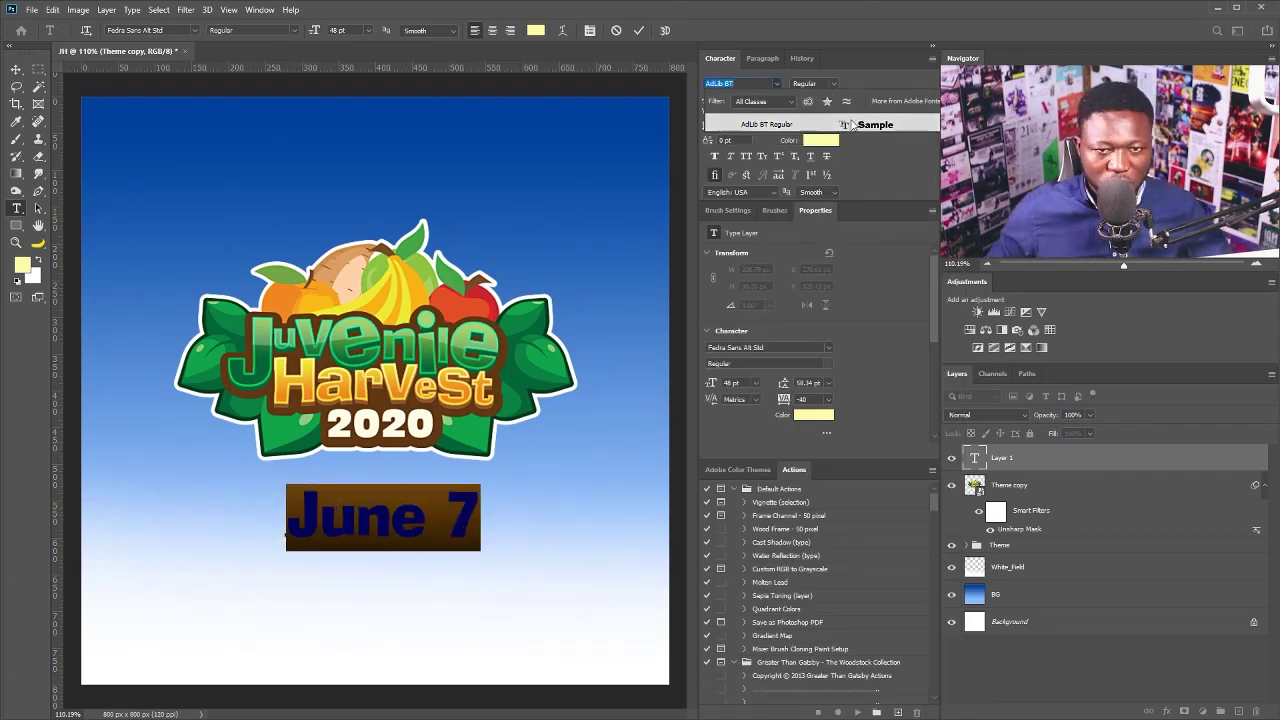
pyautogui.click(851, 124)
# - Color the June 7 text with the orange-red sampled from the apple and shift it slightly up and left under the logo
pyautogui.click(819, 141)
pyautogui.click(453, 302)
pyautogui.click(901, 359)
pyautogui.click(16, 69)
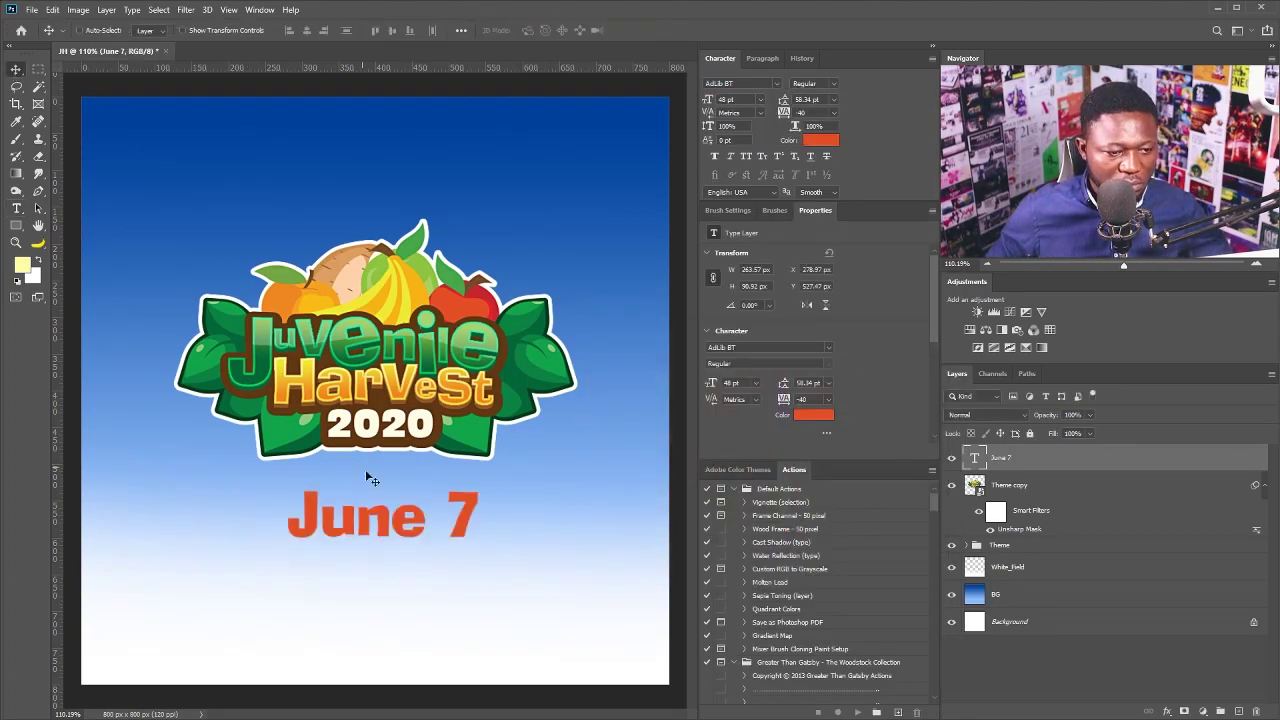
pyautogui.moveTo(390, 500); pyautogui.dragTo(372, 492)
# - Add the tagline text "Celebrating our futre Heritage" just below June 7
pyautogui.press('t')
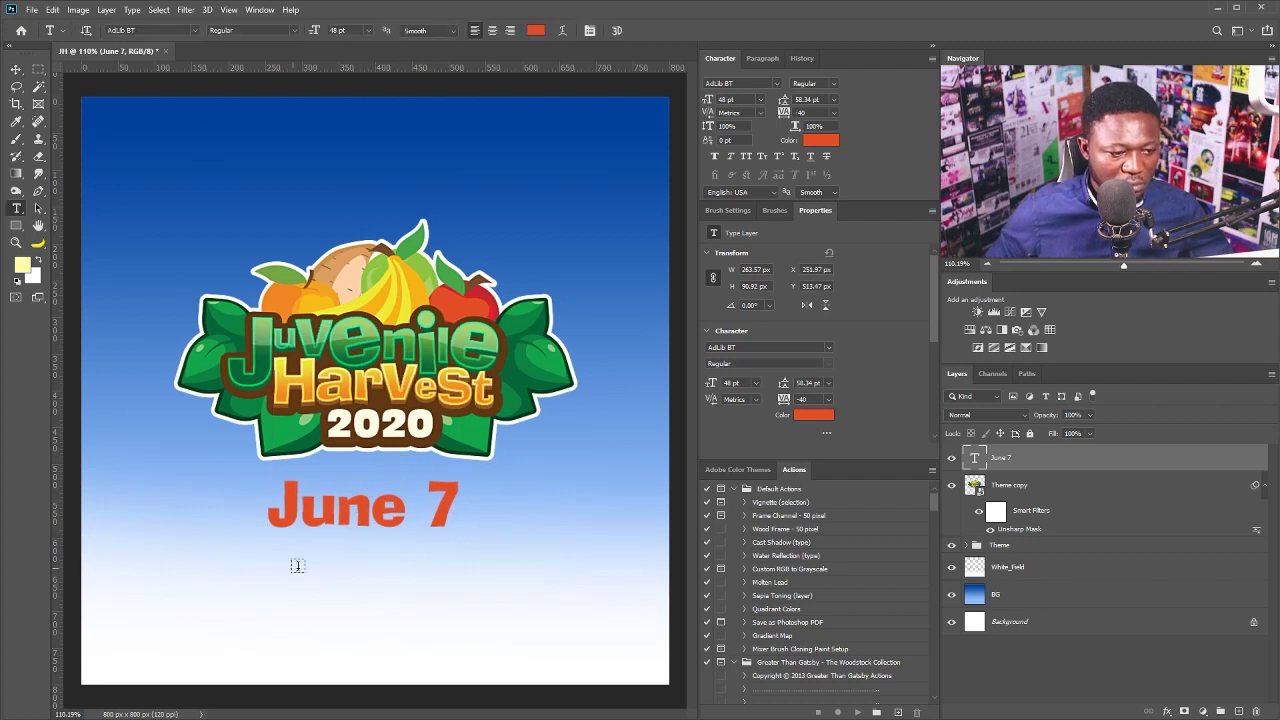
pyautogui.click(292, 568)
pyautogui.write('cele')
pyautogui.press('BackSpace')
pyautogui.press('BackSpace')
pyautogui.press('BackSpace')
pyautogui.press('BackSpace')
pyautogui.write('Cele')
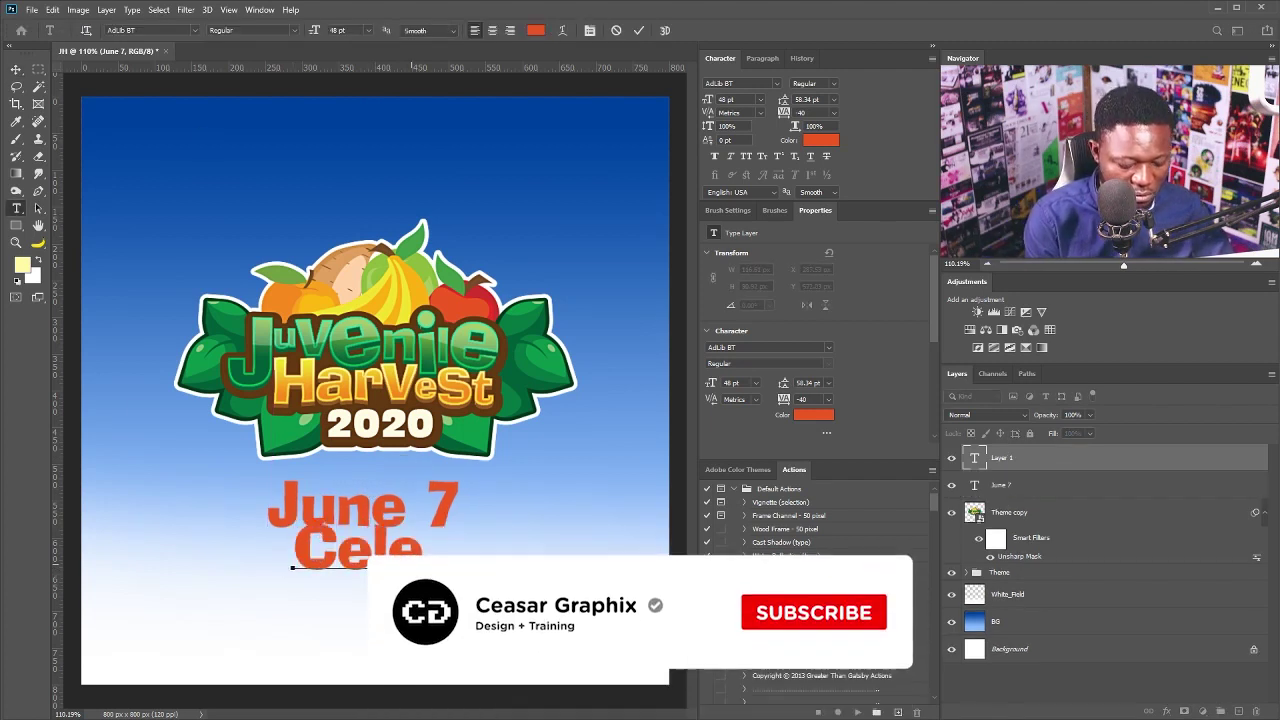
pyautogui.write('brating c')
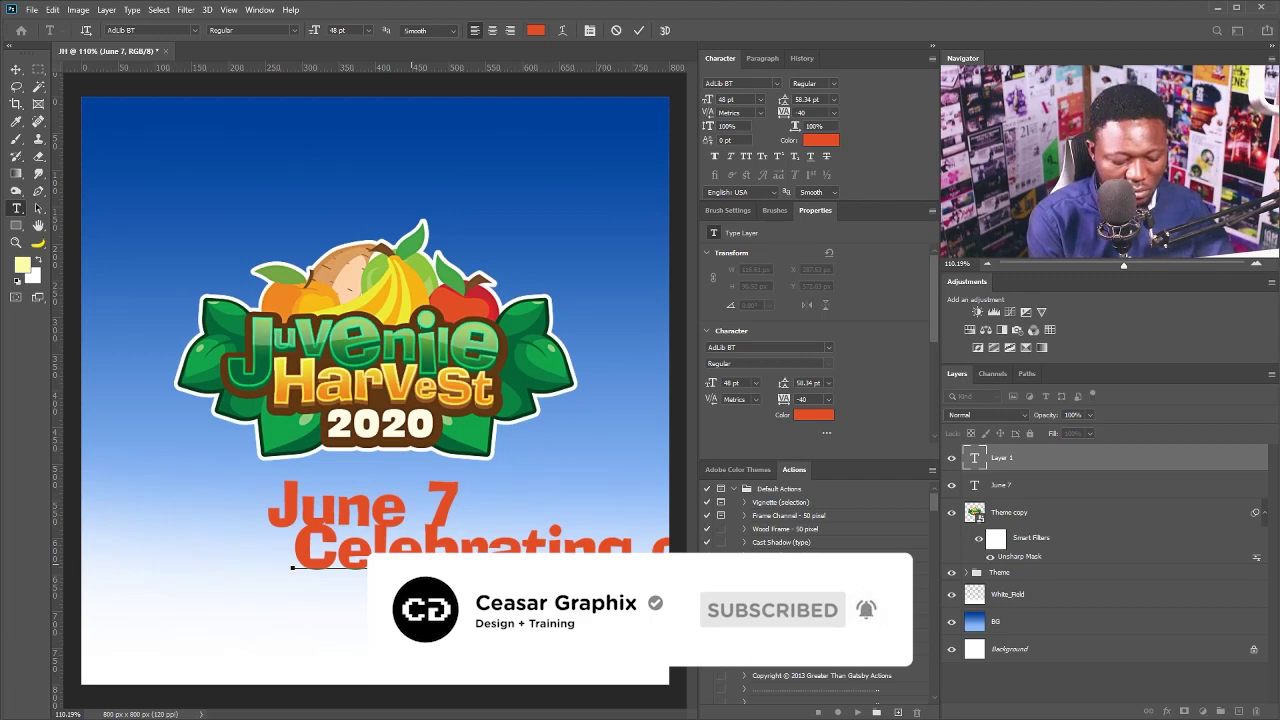
# - Set the tagline in Myriad Set Pro Bold at 10 pt and in all caps
pyautogui.hotkey('ctrl', 'a')
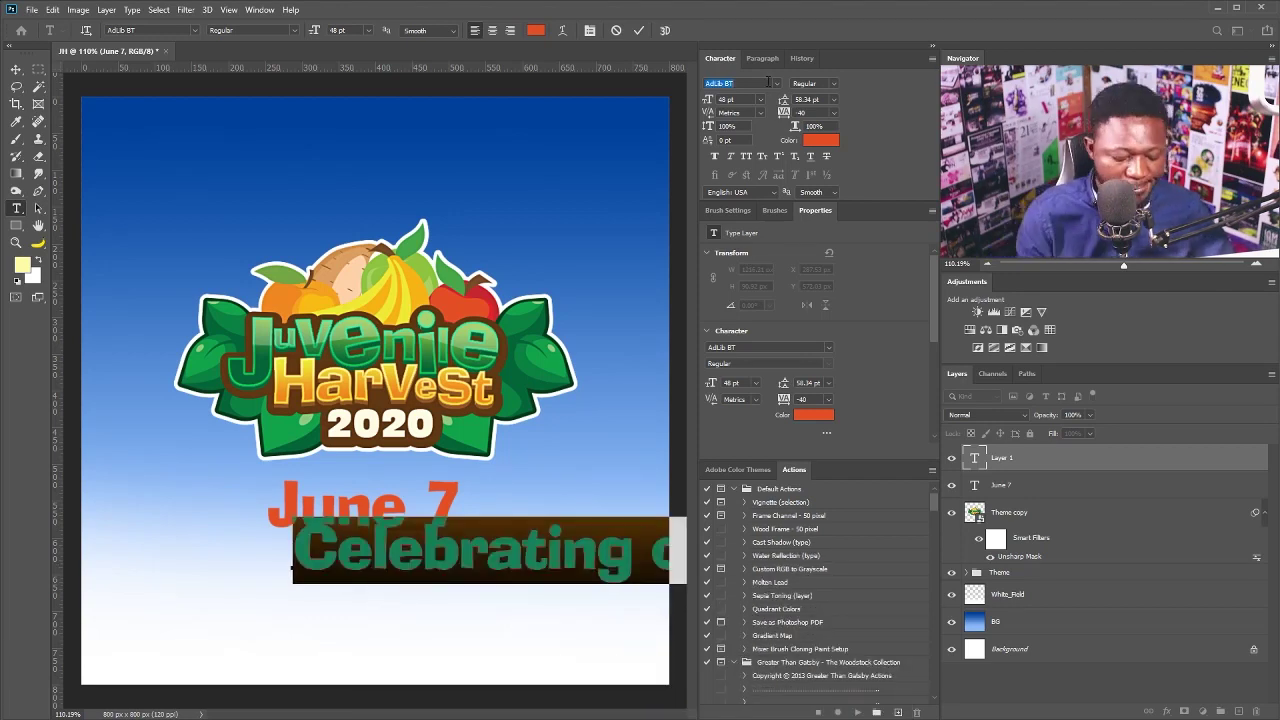
pyautogui.click(776, 83)
pyautogui.write('myriad')
pyautogui.click(948, 354)
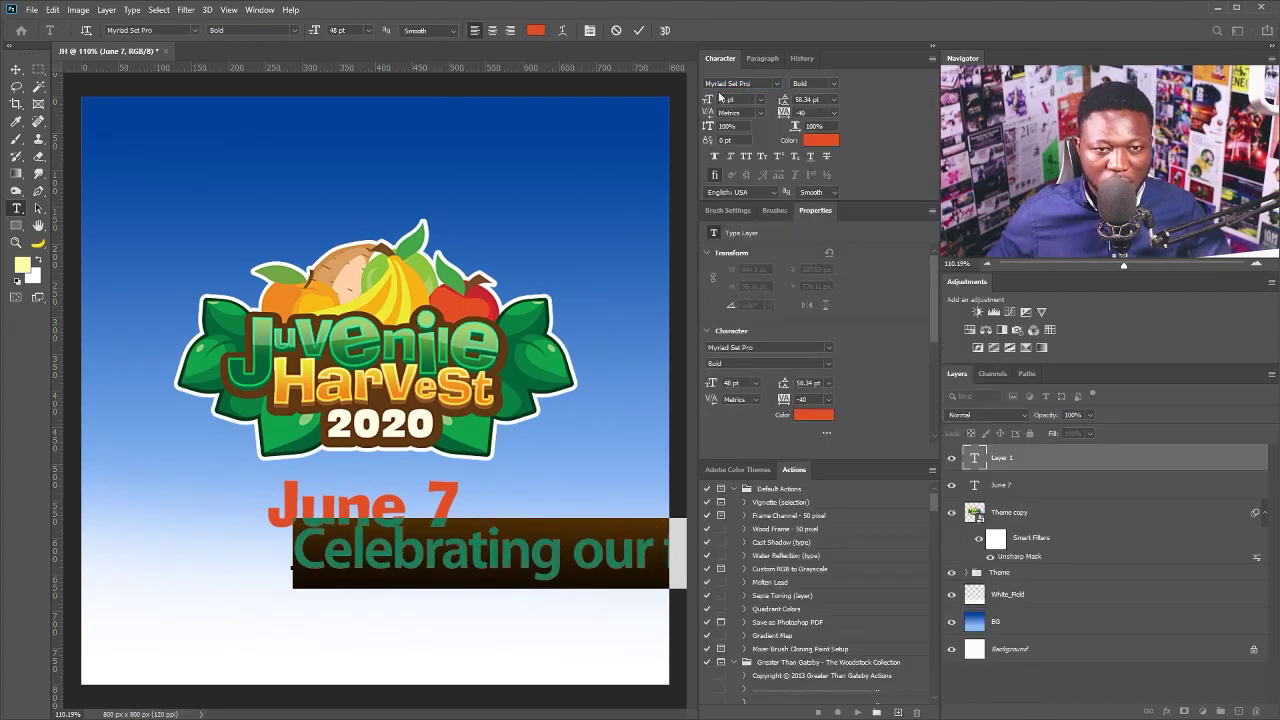
pyautogui.click(760, 100)
pyautogui.click(742, 150)
pyautogui.click(746, 158)
# - Color the tagline dark gray and place it directly beneath June 7, aligned with the date's left edge
pyautogui.click(821, 141)
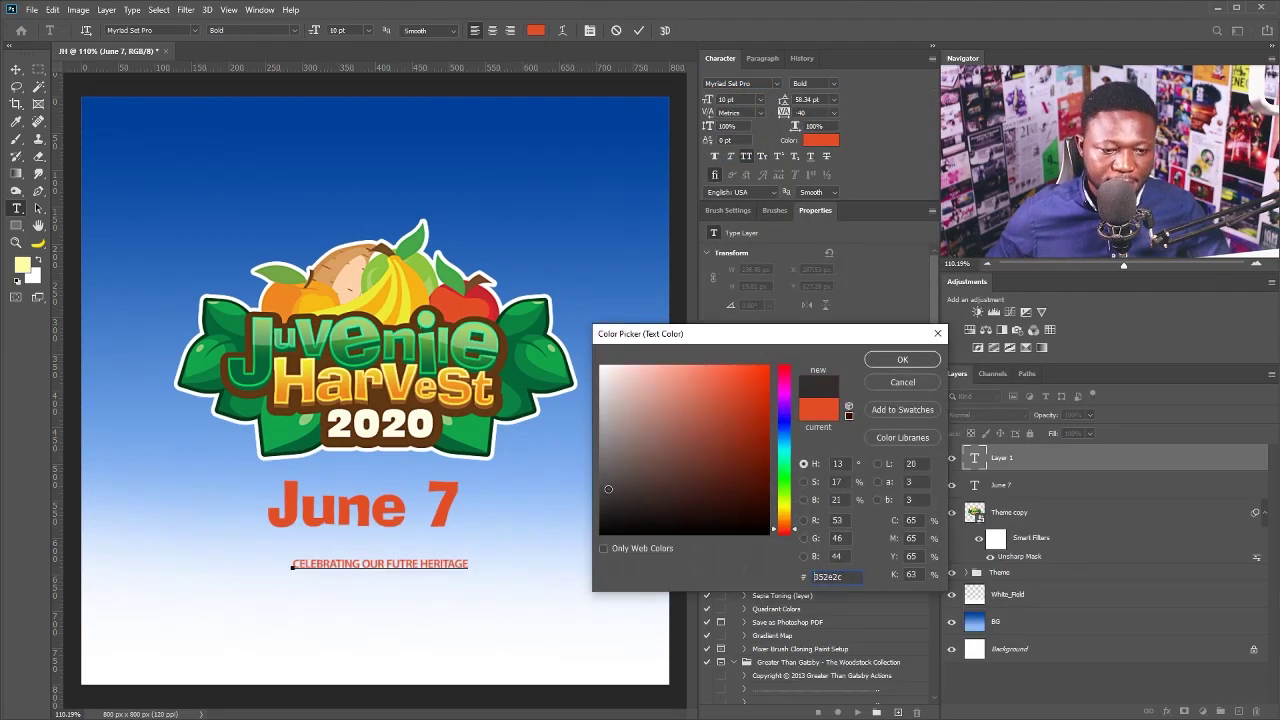
pyautogui.click(605, 485)
pyautogui.click(903, 360)
pyautogui.click(17, 69)
pyautogui.moveTo(384, 584); pyautogui.dragTo(360, 563)
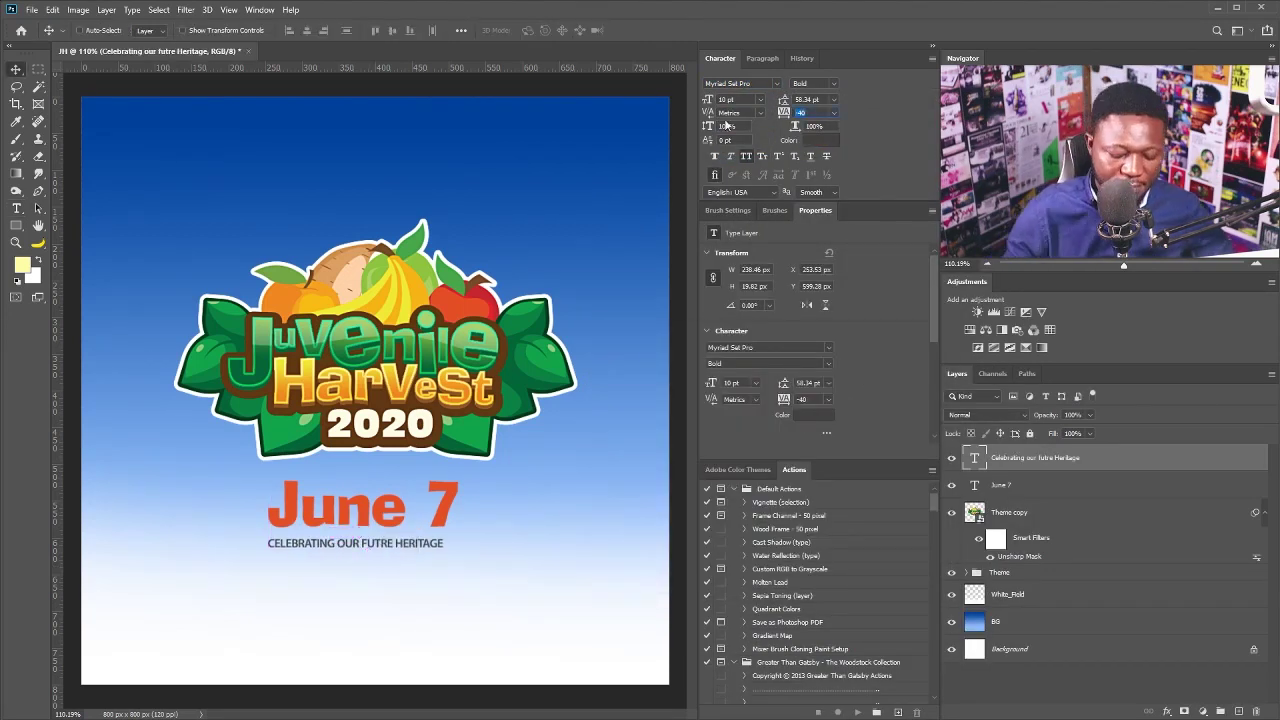
# - Set the tagline's tracking to 160 and scale it down to about 255 px wide, close to the date's width
pyautogui.write('160')
pyautogui.press('Return')
pyautogui.hotkey('ctrl', 't')
pyautogui.moveTo(515, 538); pyautogui.dragTo(455, 537)
pyautogui.press('Return')
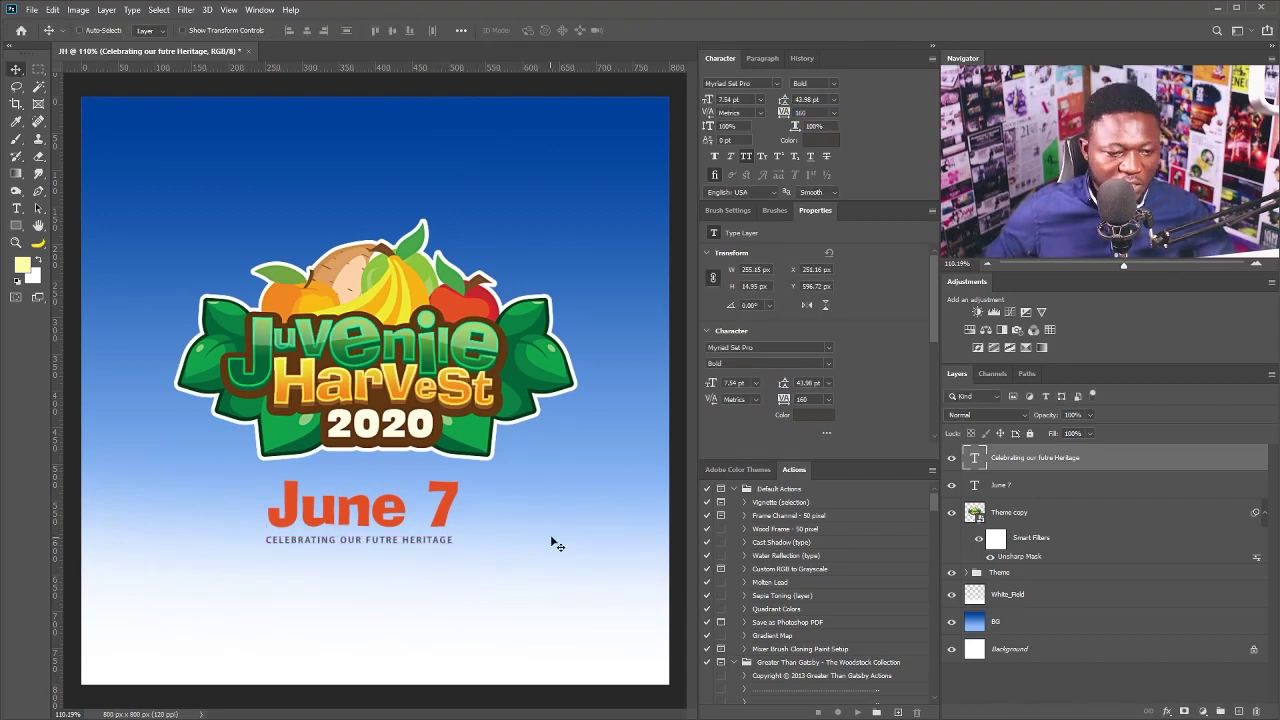
# - Copy the green hill artwork from Illustrator and paste it into the Photoshop document as a smart object
pyautogui.hotkey('alt', 'Tab')
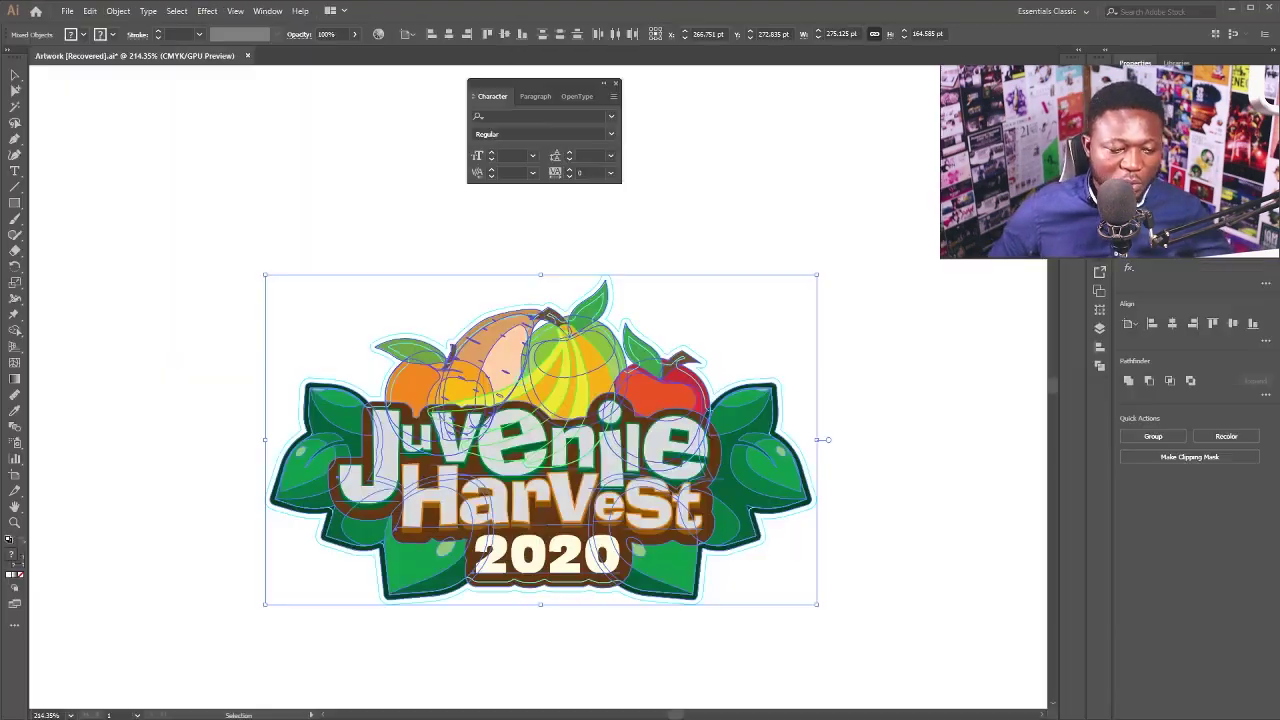
pyautogui.scroll(-6, 888, 457)
pyautogui.scroll(-2, 886, 457)
pyautogui.moveTo(850, 447); pyautogui.dragTo(586, 464)
pyautogui.moveTo(947, 358); pyautogui.dragTo(258, 637)
pyautogui.hotkey('ctrl', 'c')
pyautogui.hotkey('alt', 'Tab')
pyautogui.hotkey('ctrl', 'v')
pyautogui.press('Return')
# - Place the hill at the canvas's bottom edge, about 733 px wide, with only its upper part on the canvas
pyautogui.scroll(-4, 606, 417)
pyautogui.moveTo(490, 370); pyautogui.dragTo(487, 592)
pyautogui.moveTo(560, 526); pyautogui.dragTo(551, 528)
pyautogui.press('Return')
pyautogui.hotkey('ctrl', '1')
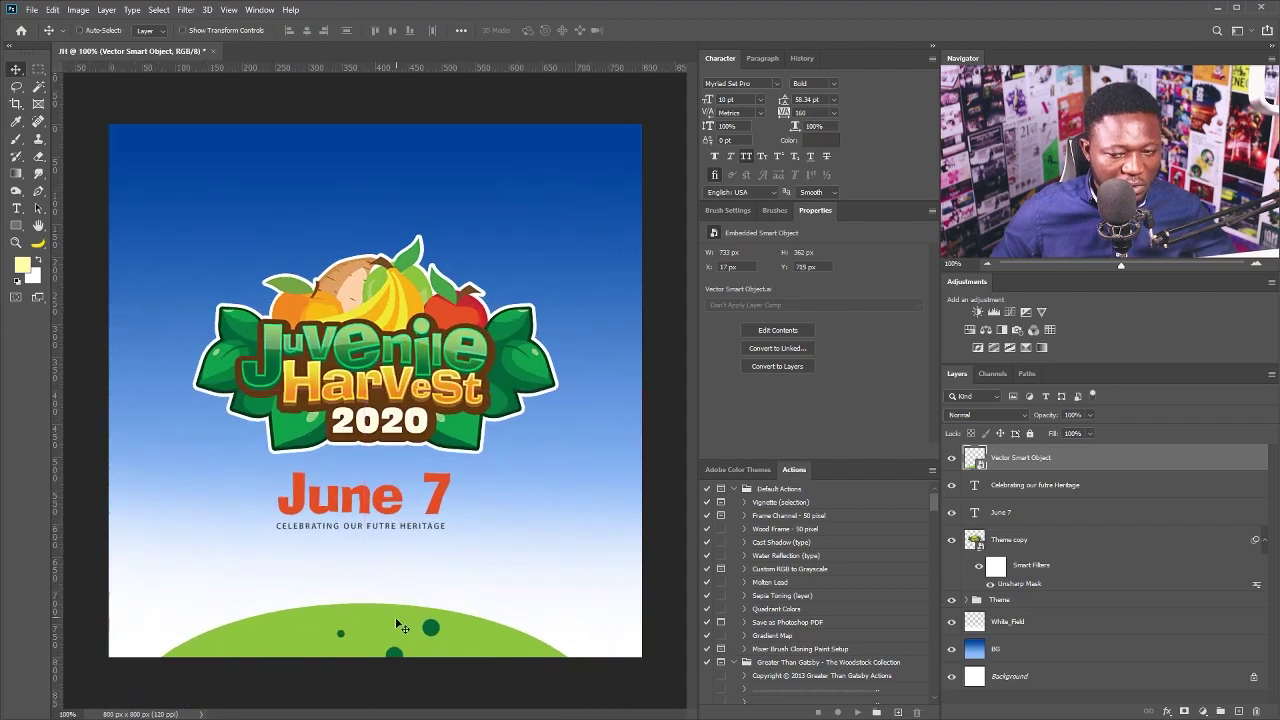
# - Move the logo copy, June 7 and the tagline together slightly upward on the canvas
pyautogui.click(1042, 493)
pyautogui.keyDown('shift'); pyautogui.click(1028, 541); pyautogui.keyUp('shift')
pyautogui.moveTo(441, 371); pyautogui.dragTo(441, 350)
# - Place the kids image behind the hill and scale it to about 392 px wide so the children stand on the hilltop
pyautogui.moveTo(270, 379); pyautogui.dragTo(400, 345)
pyautogui.moveTo(642, 258); pyautogui.dragTo(535, 310)
pyautogui.moveTo(483, 347); pyautogui.dragTo(483, 511)
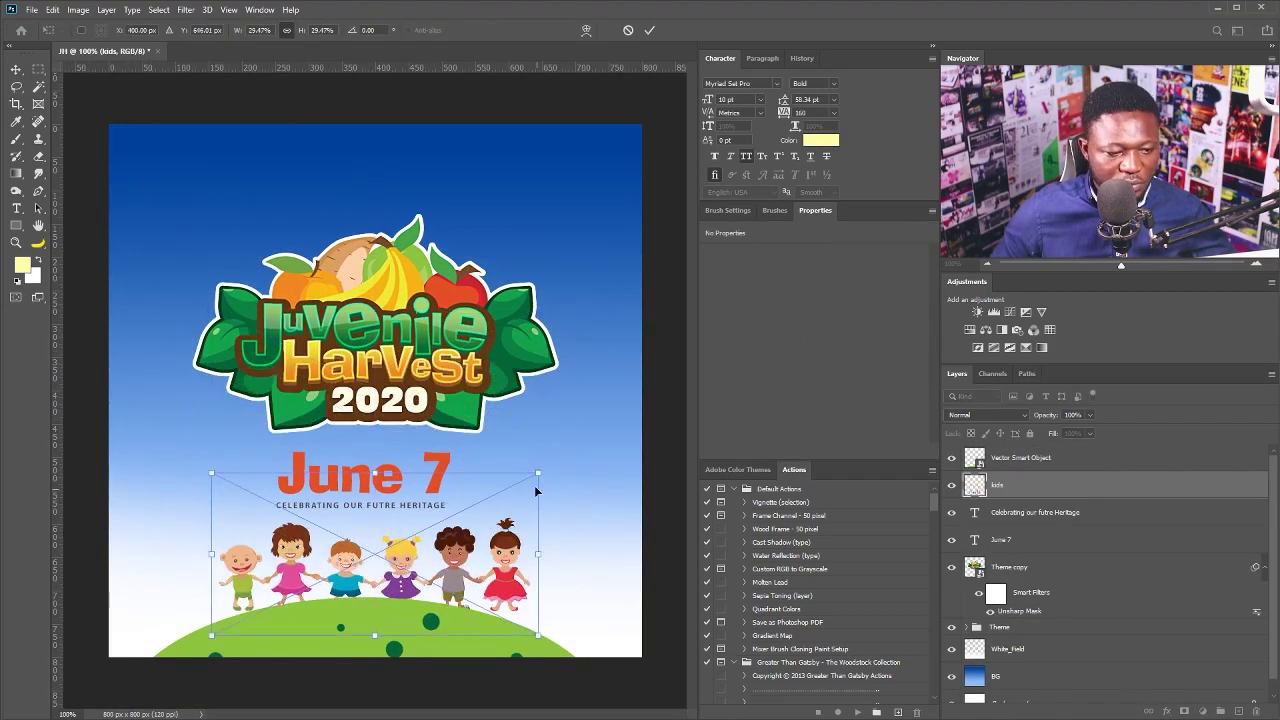
pyautogui.moveTo(535, 475); pyautogui.dragTo(481, 542)
pyautogui.press('Return')
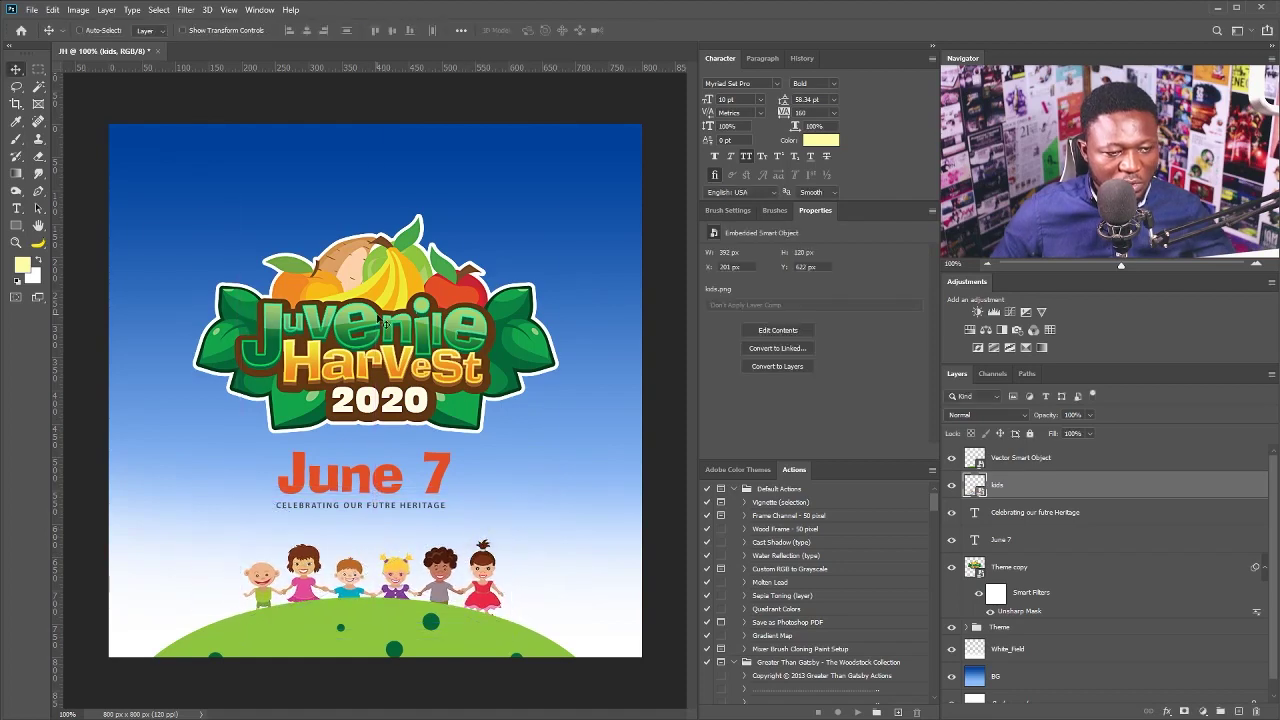
# - Draw a pale yellow circle about 474 px in diameter above the White_Field layer, overlapping the canvas's upper-right edge
pyautogui.click(1062, 459)
pyautogui.click(16, 226)
pyautogui.click(80, 250)
pyautogui.moveTo(379, 138); pyautogui.dragTo(658, 492)
# - Set the circle's blend mode to Linear Light and its opacity to 15%
pyautogui.click(985, 414)
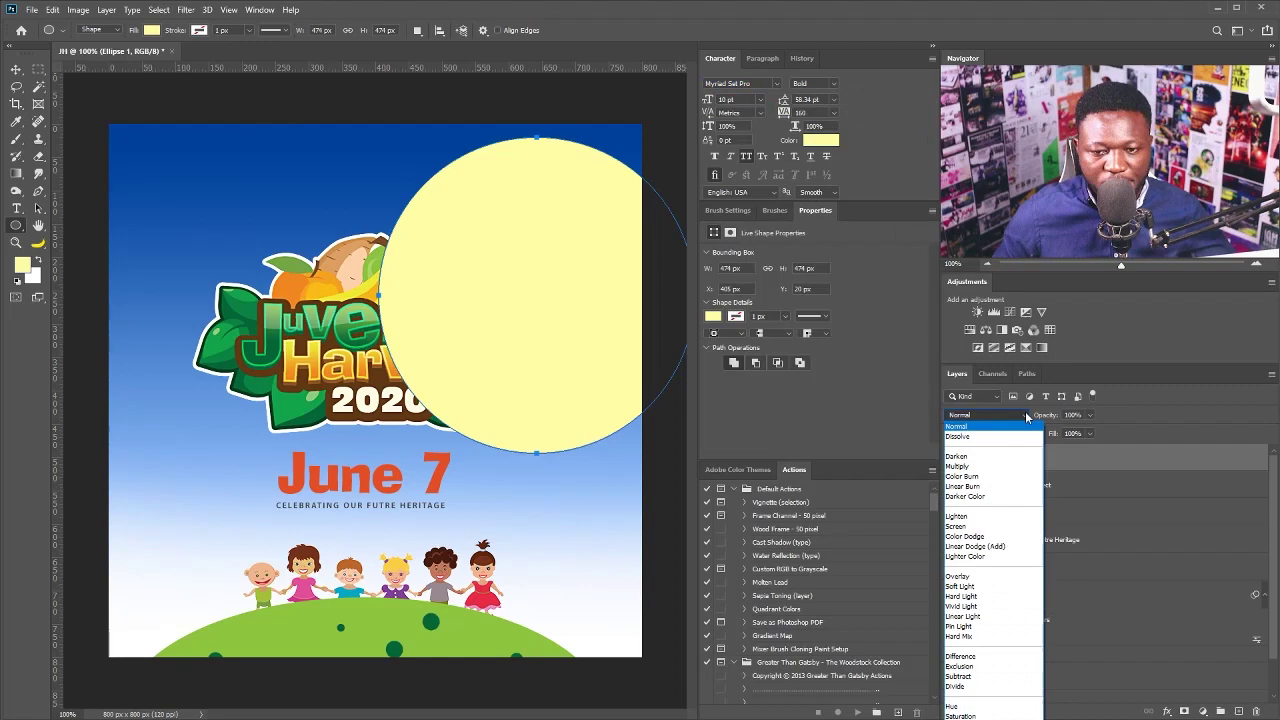
pyautogui.click(979, 617)
pyautogui.click(1090, 415)
pyautogui.moveTo(1087, 432); pyautogui.dragTo(1043, 641)
# - Nudge the circle to the right and scale it down to about 373 px in diameter
pyautogui.press('v')
pyautogui.moveTo(598, 268)
pyautogui.mouseDown()
pyautogui.moveTo(620, 248)
pyautogui.moveTo(609, 266)
pyautogui.mouseUp()
pyautogui.hotkey('ctrl', 't')
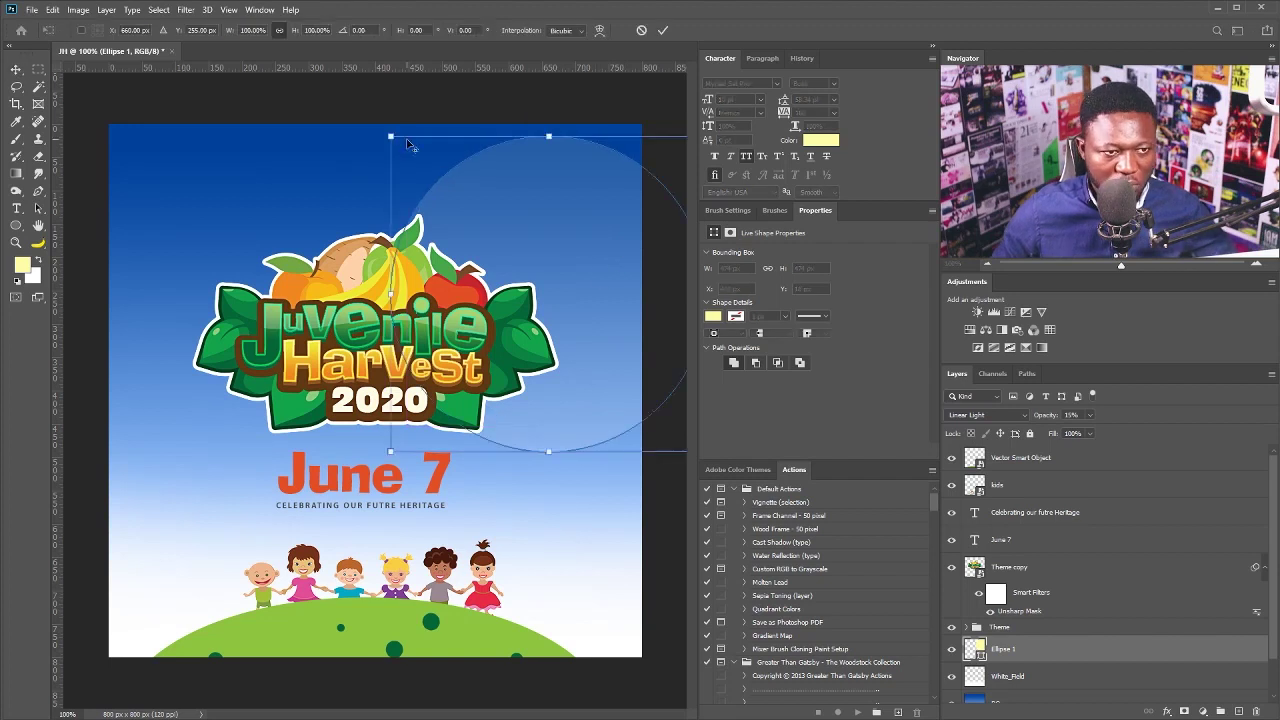
pyautogui.moveTo(392, 135); pyautogui.dragTo(424, 167)
# - Place a duplicate of the circle over the canvas's left edge behind the logo and enlarge it slightly
pyautogui.moveTo(518, 253); pyautogui.dragTo(139, 350)
pyautogui.press('Return')
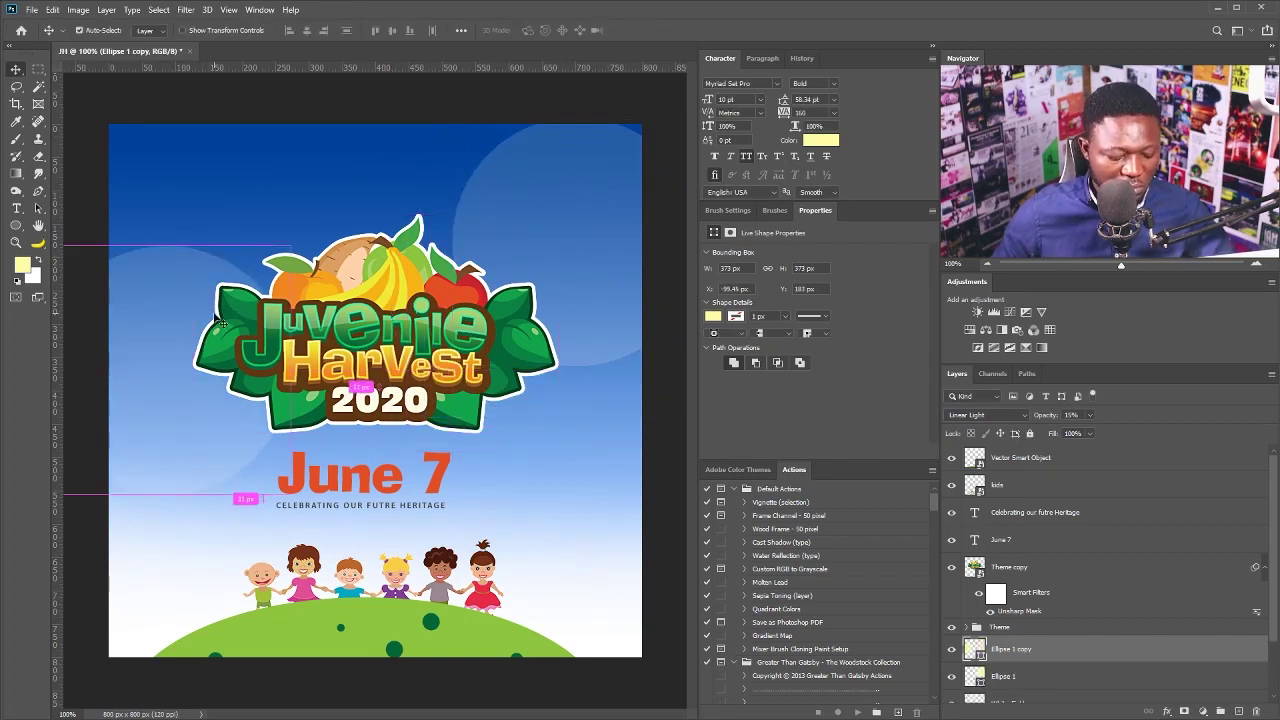
pyautogui.hotkey('ctrl', 't')
pyautogui.moveTo(291, 494); pyautogui.dragTo(300, 503)
pyautogui.press('Return')
# - Duplicate the circle again and scale the copy down to about 55 px, placing it above the logo's left side
pyautogui.moveTo(183, 358); pyautogui.dragTo(347, 260)
pyautogui.hotkey('ctrl', 't')
pyautogui.moveTo(463, 139); pyautogui.dragTo(269, 207)
pyautogui.press('Return')
pyautogui.hotkey('ctrl', '0')
pyautogui.hotkey('ctrl', '-')
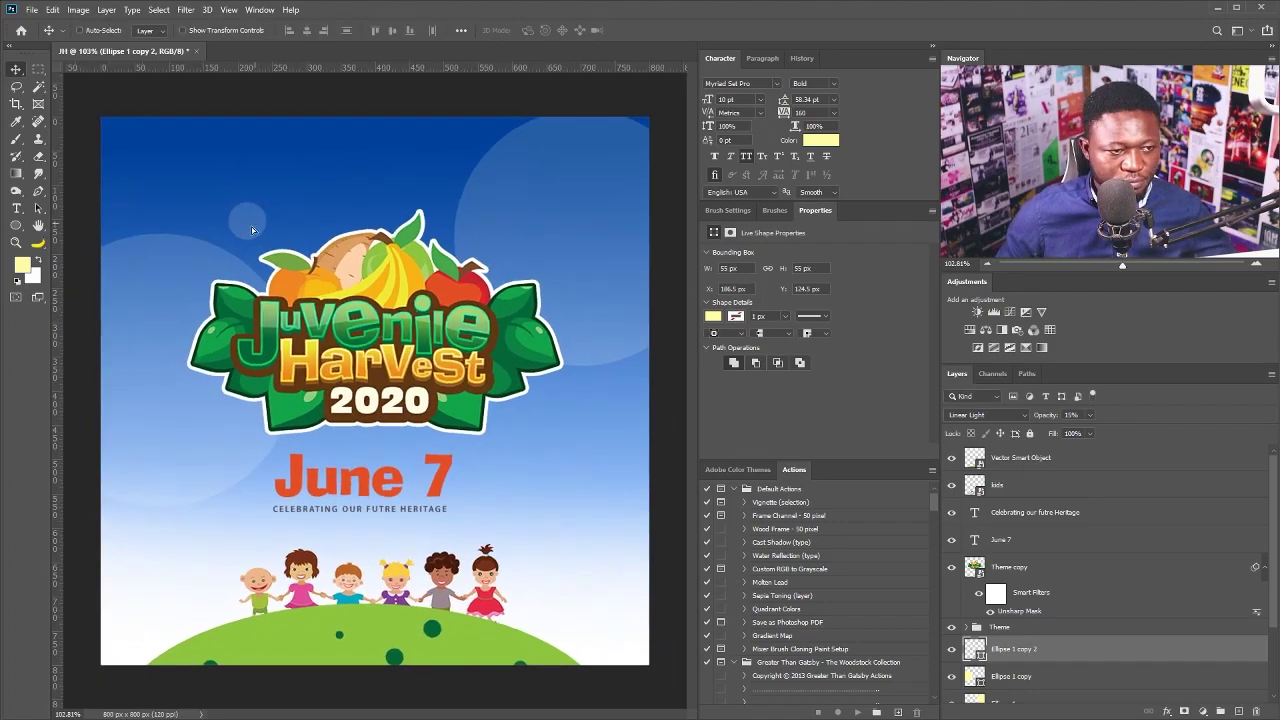